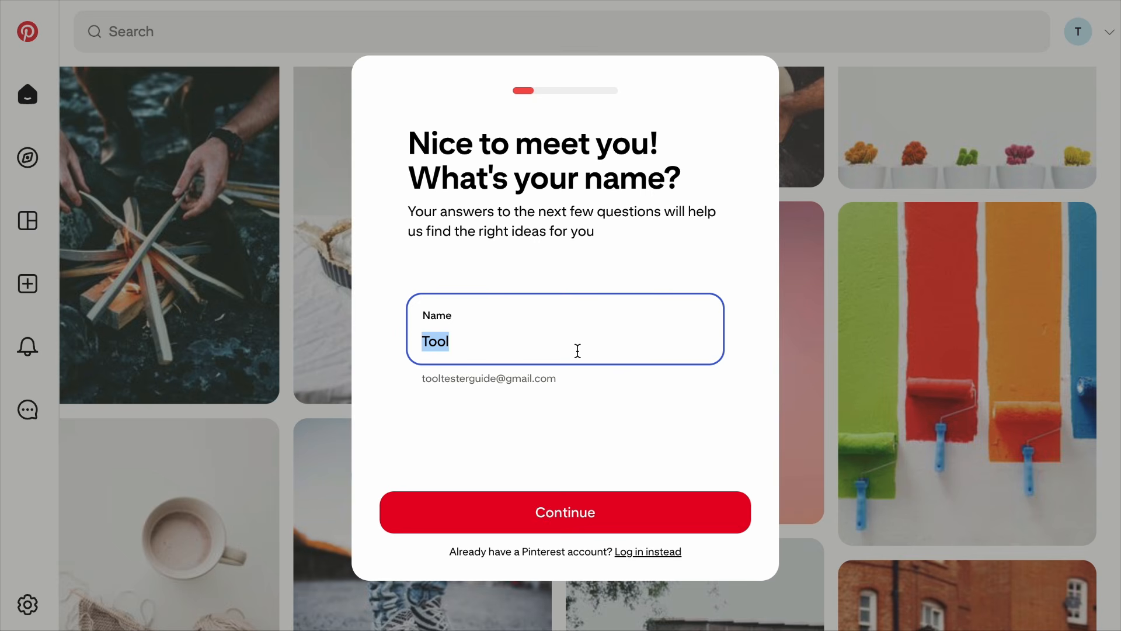
Complete the profile questions with the name SimplyLux, gender Male, country Singapore and language English (US).
text(SimplyLux)
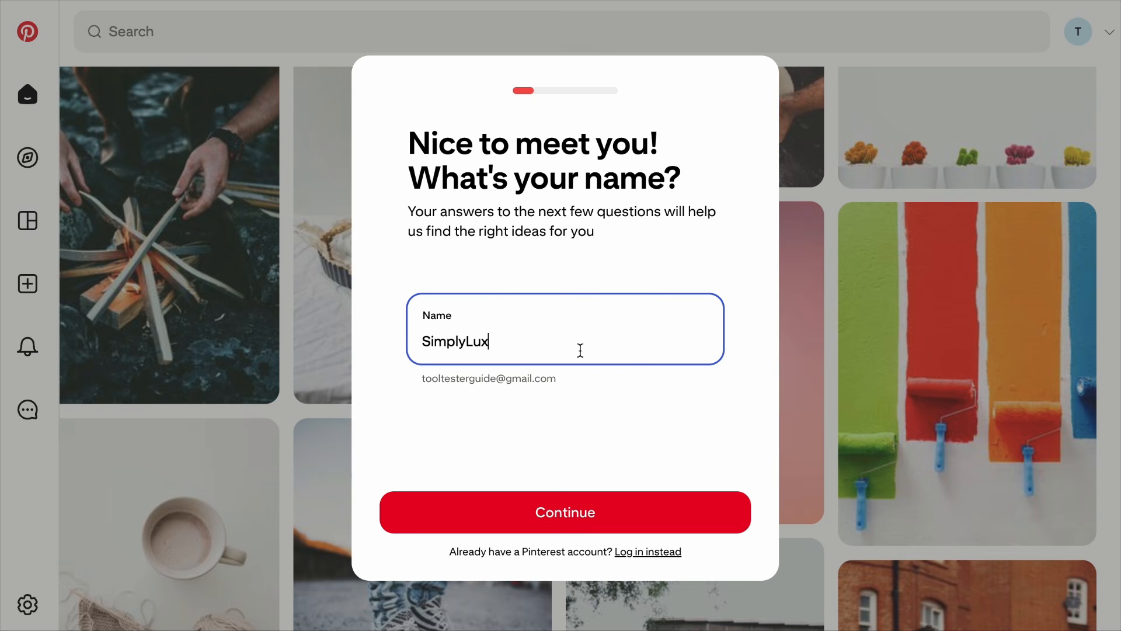
click(577, 511)
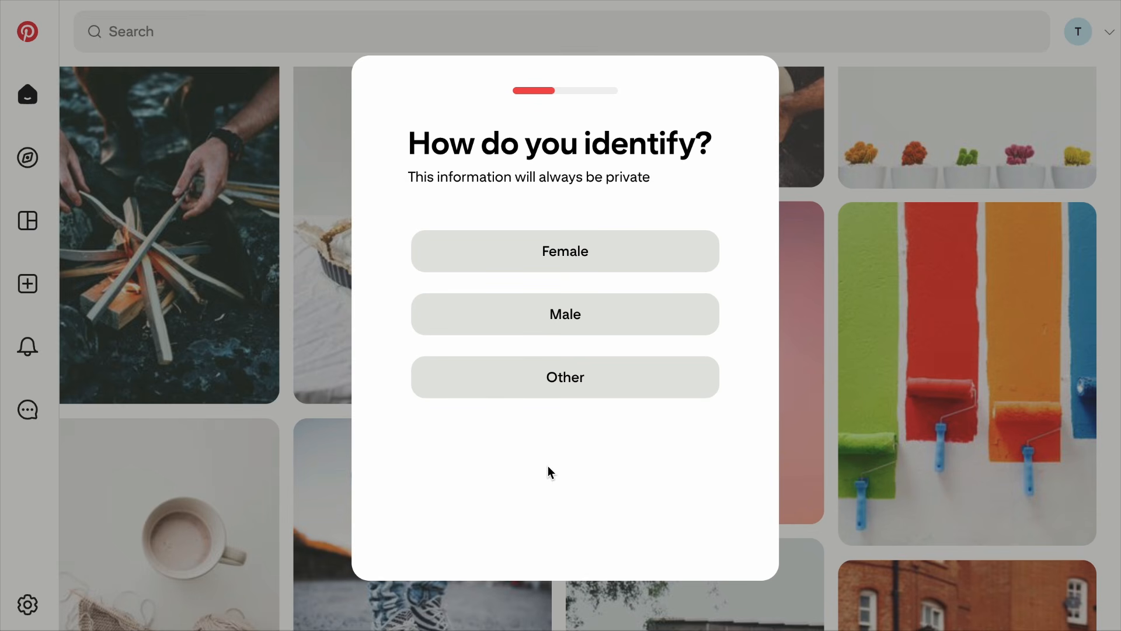
click(535, 329)
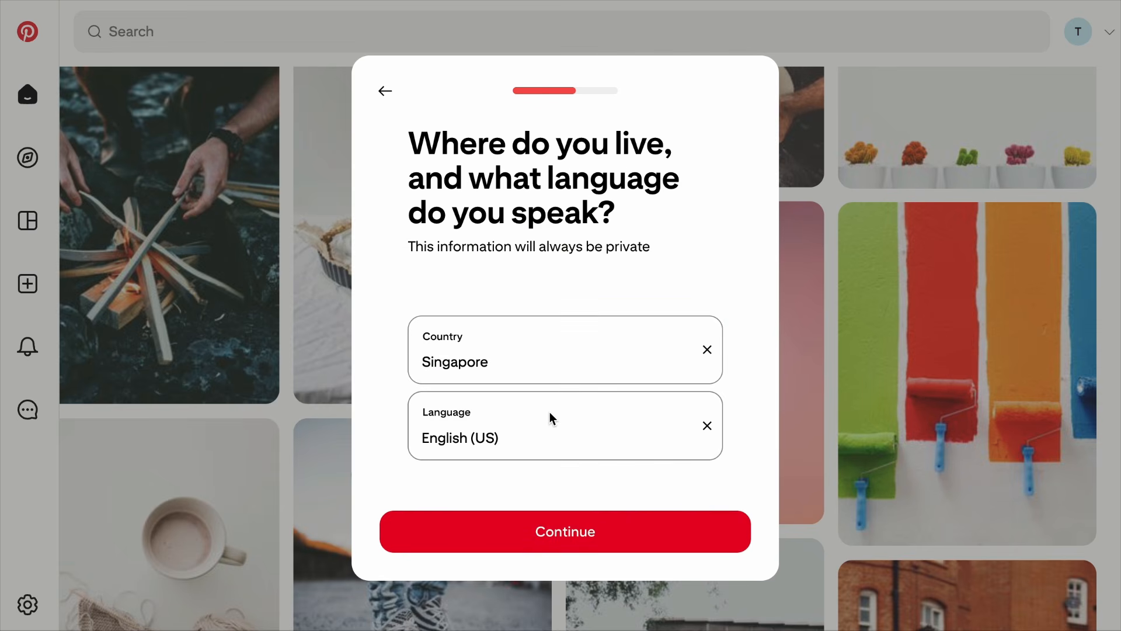
click(565, 525)
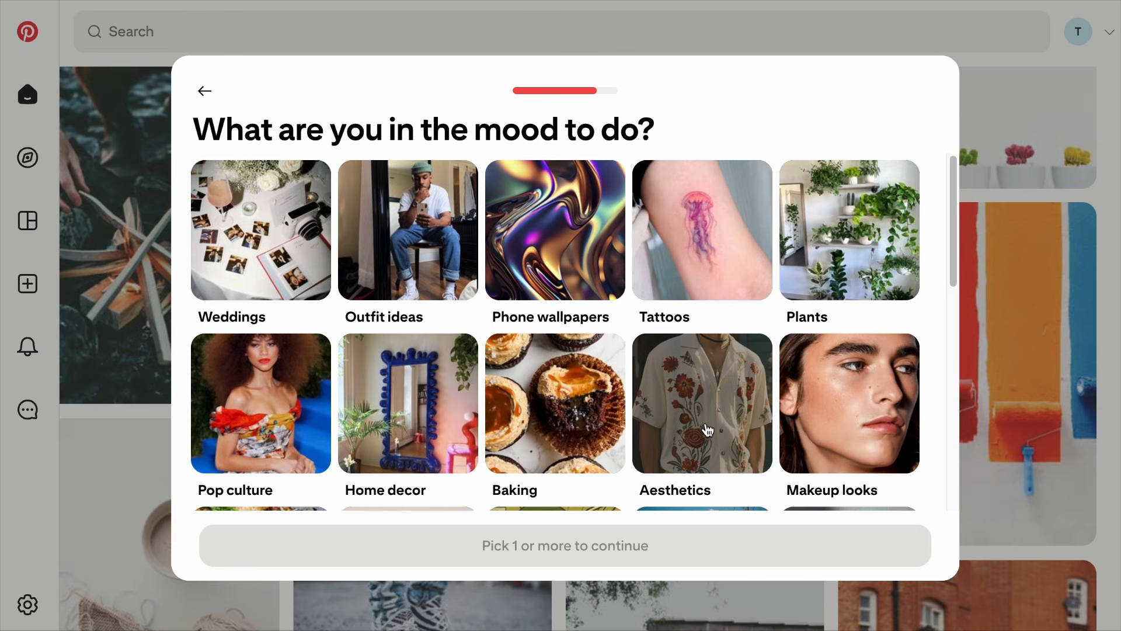
Look through the full range of interest categories offered for the new account.
scroll(704, 435, down, 5)
scroll(701, 450, down, 5)
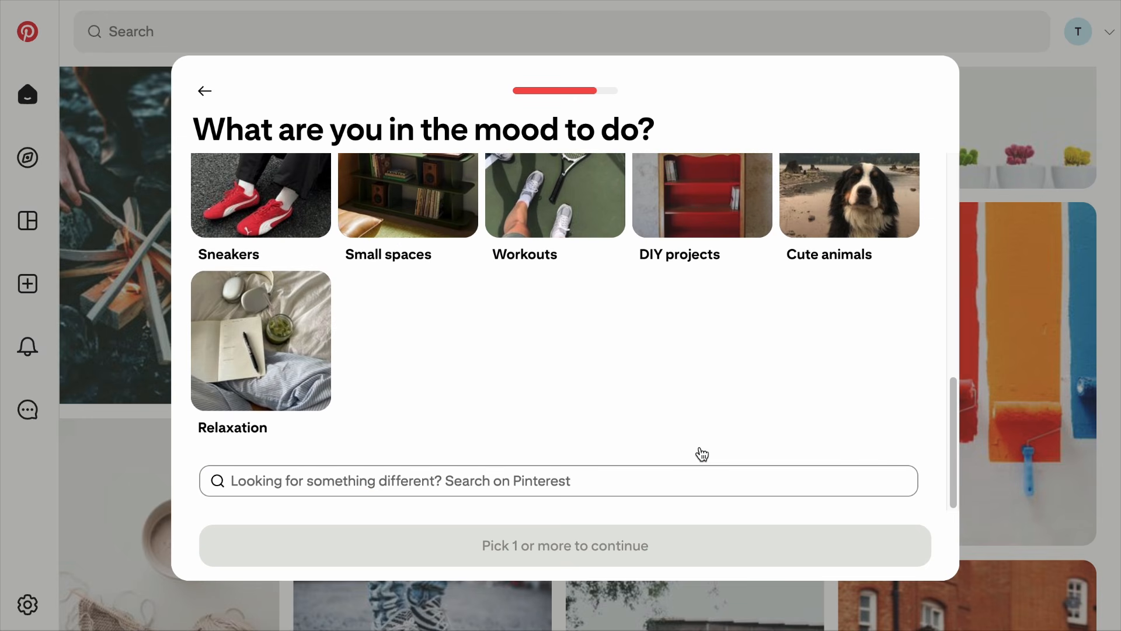
scroll(700, 450, up, 5)
scroll(702, 455, up, 5)
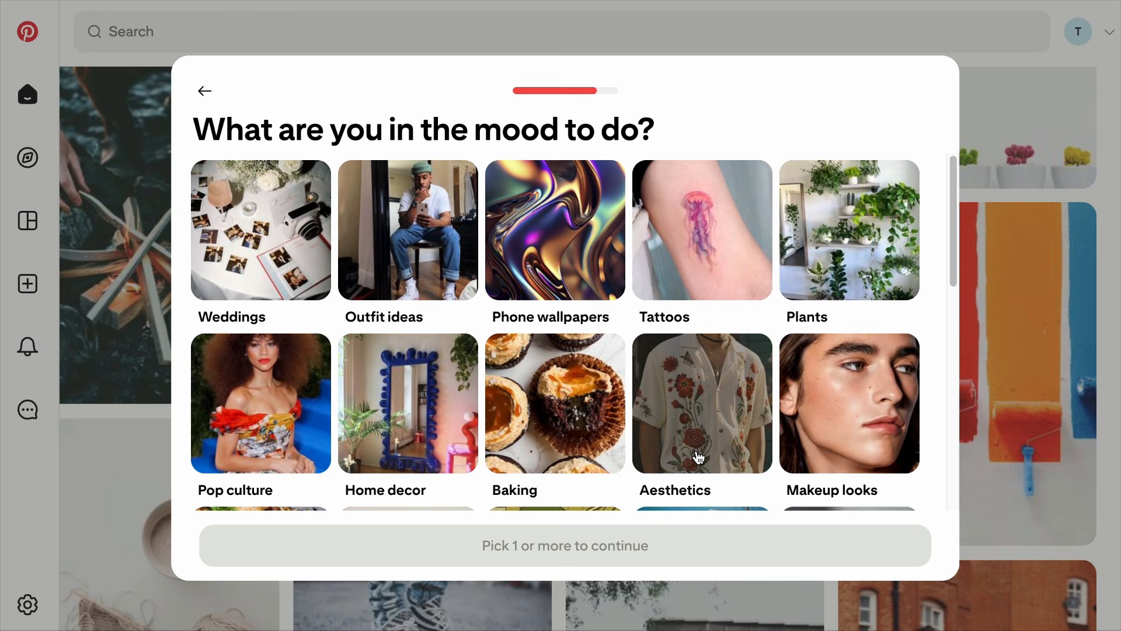
scroll(698, 443, down, 4)
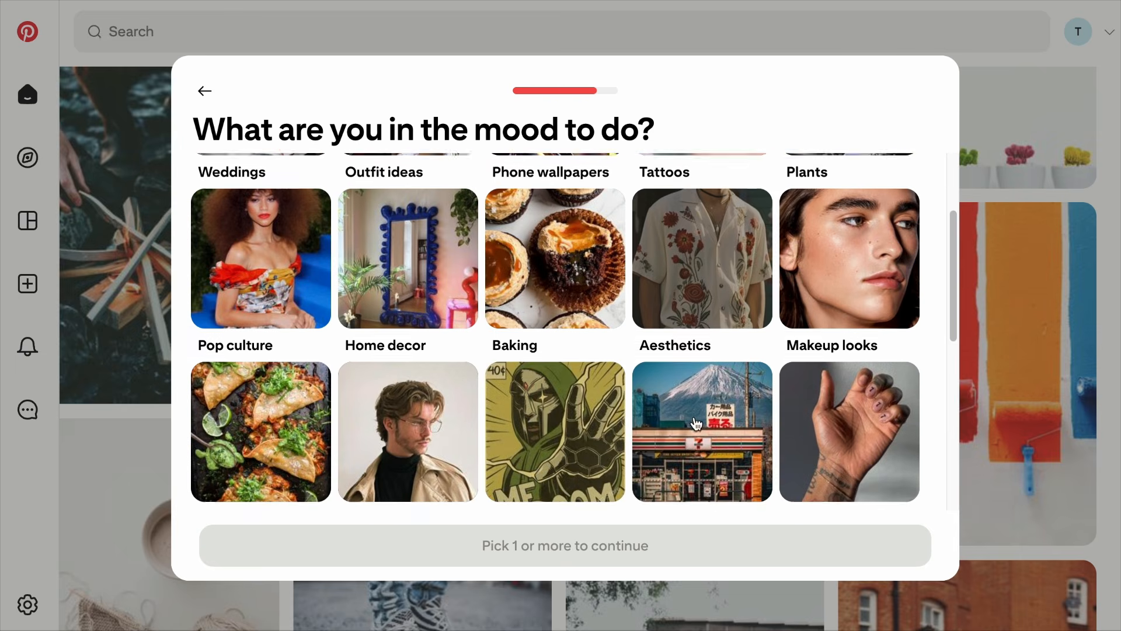
scroll(697, 424, down, 4)
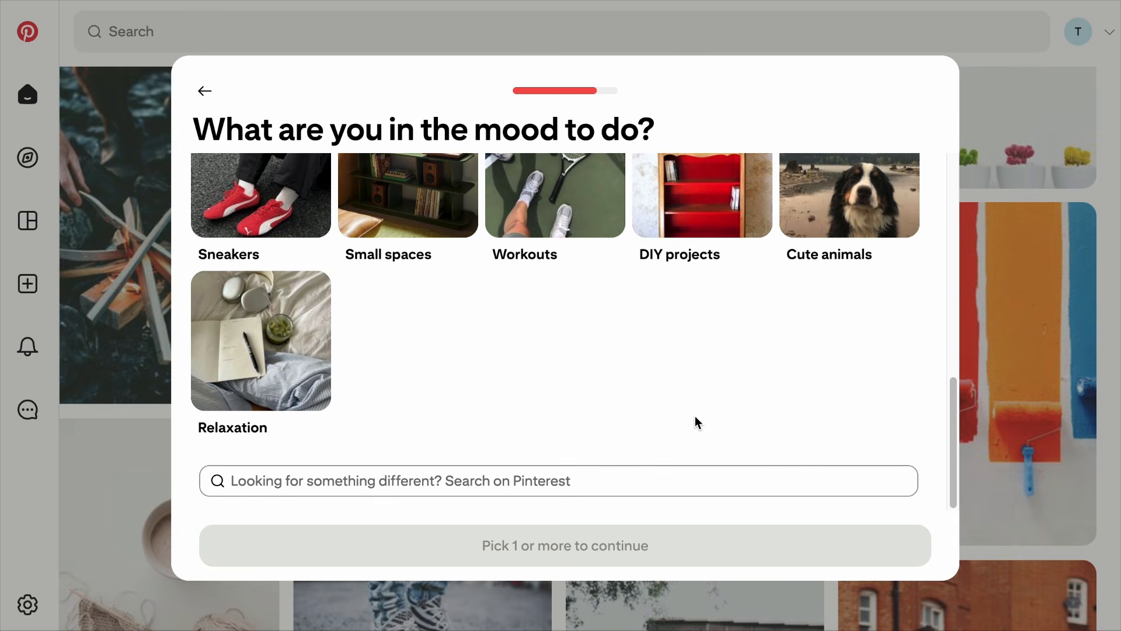
scroll(694, 416, up, 5)
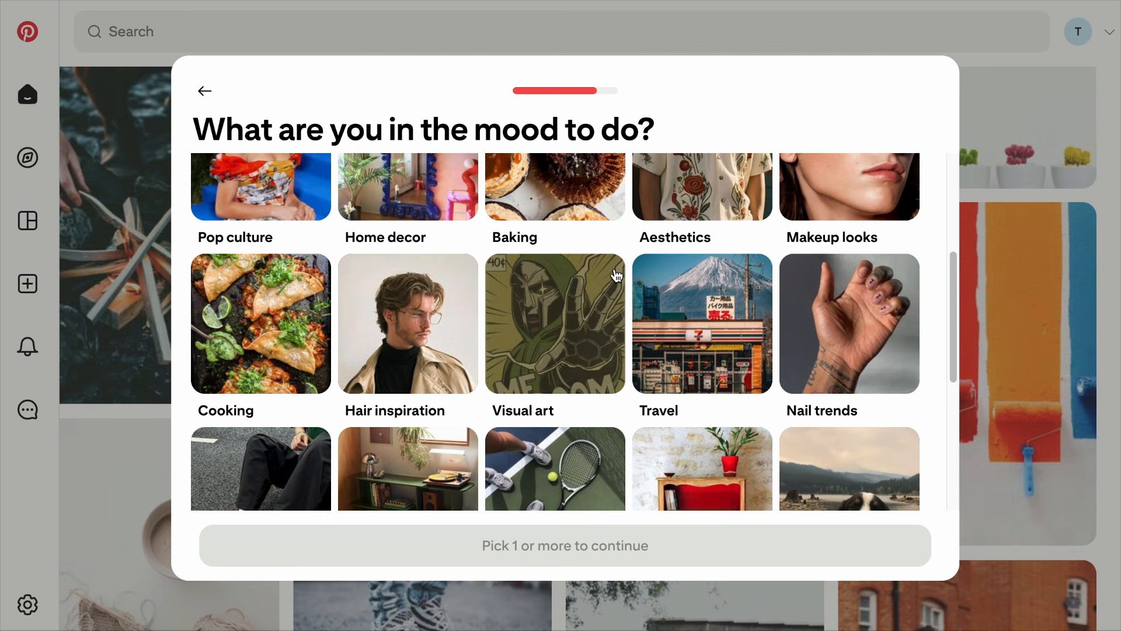
scroll(618, 275, up, 4)
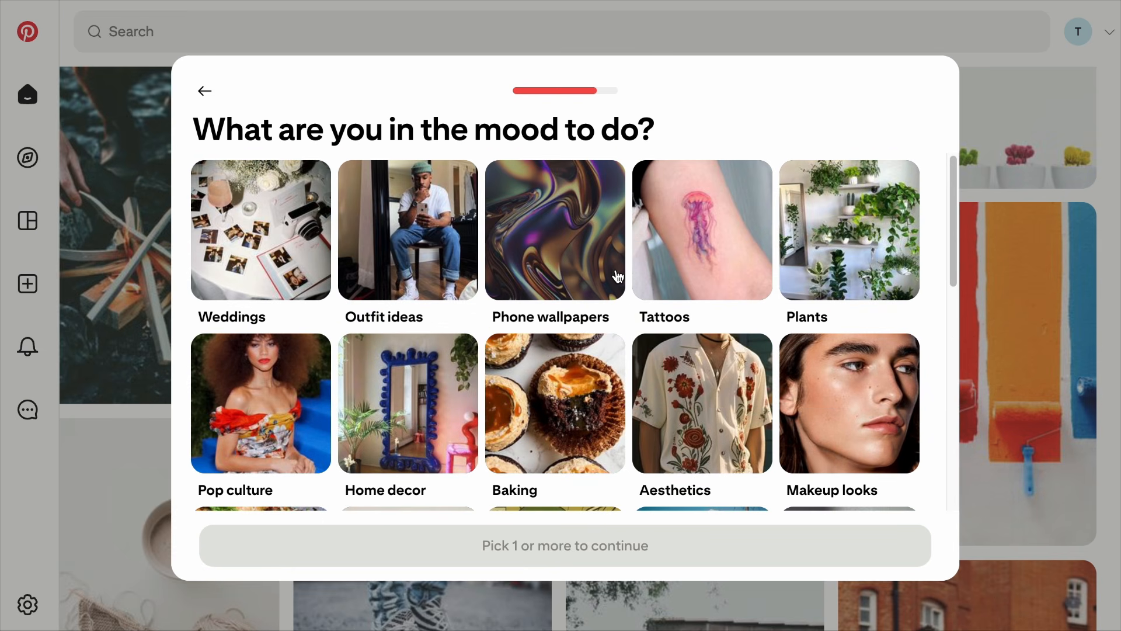
Choose Small spaces, Home decor and Aesthetics as interests and continue to the Pin selection.
scroll(617, 275, down, 5)
scroll(617, 275, up, 1)
click(458, 322)
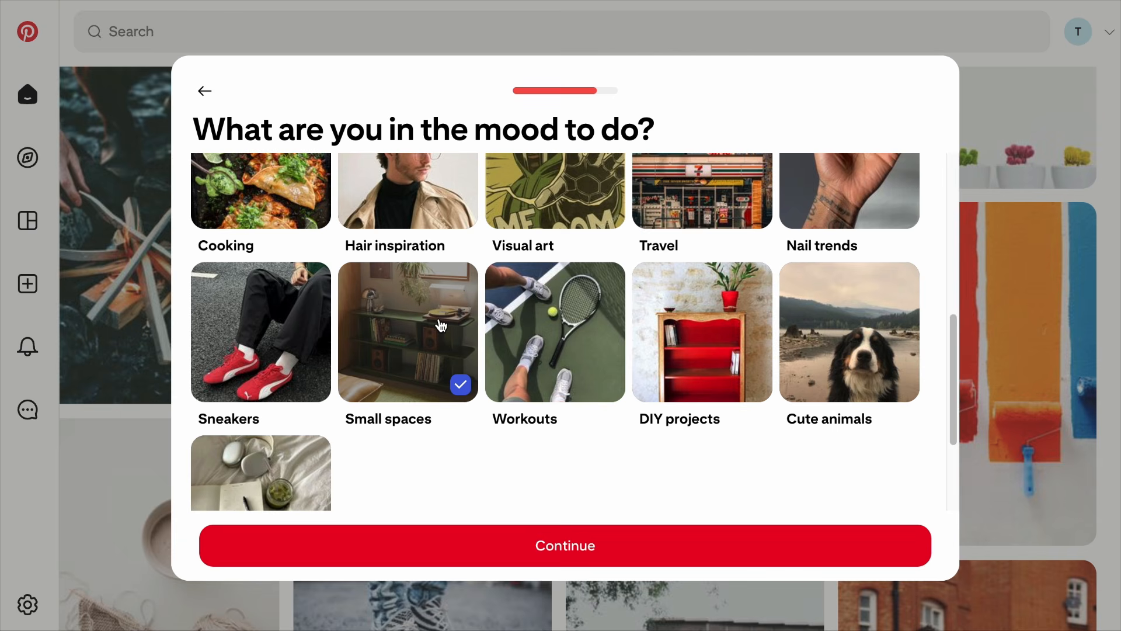
scroll(439, 322, up, 5)
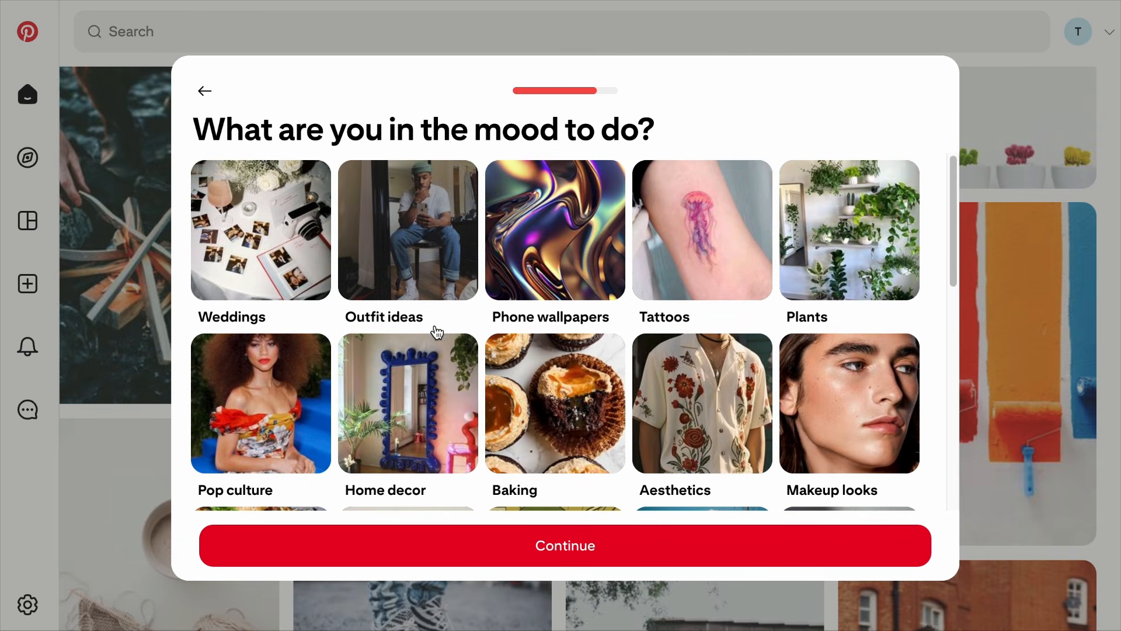
click(412, 396)
scroll(412, 396, down, 2)
click(642, 348)
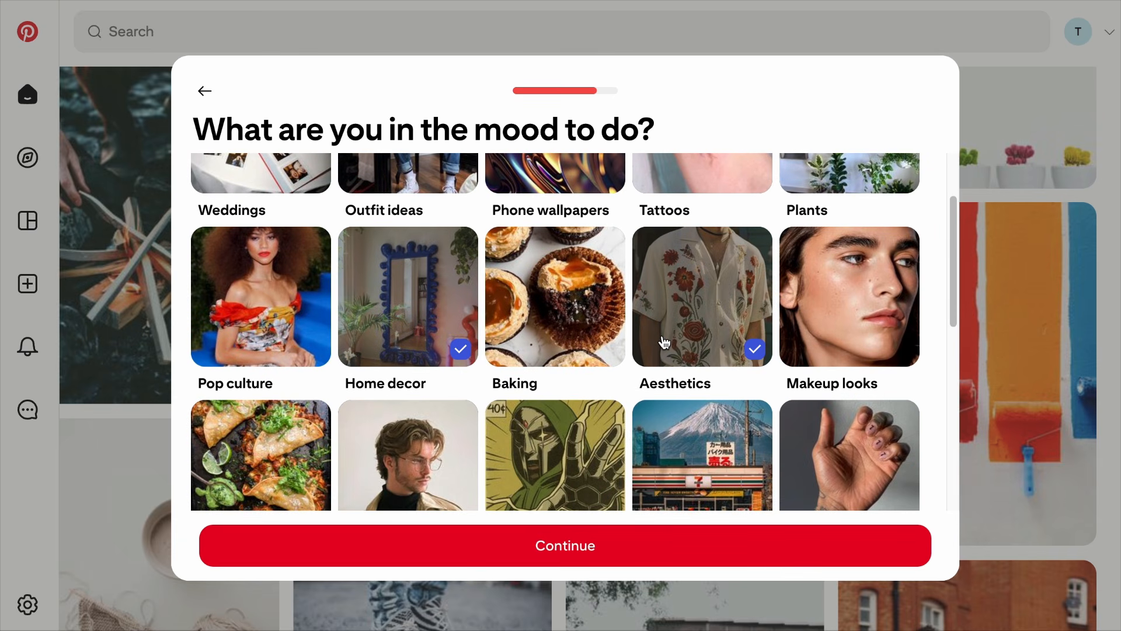
click(591, 538)
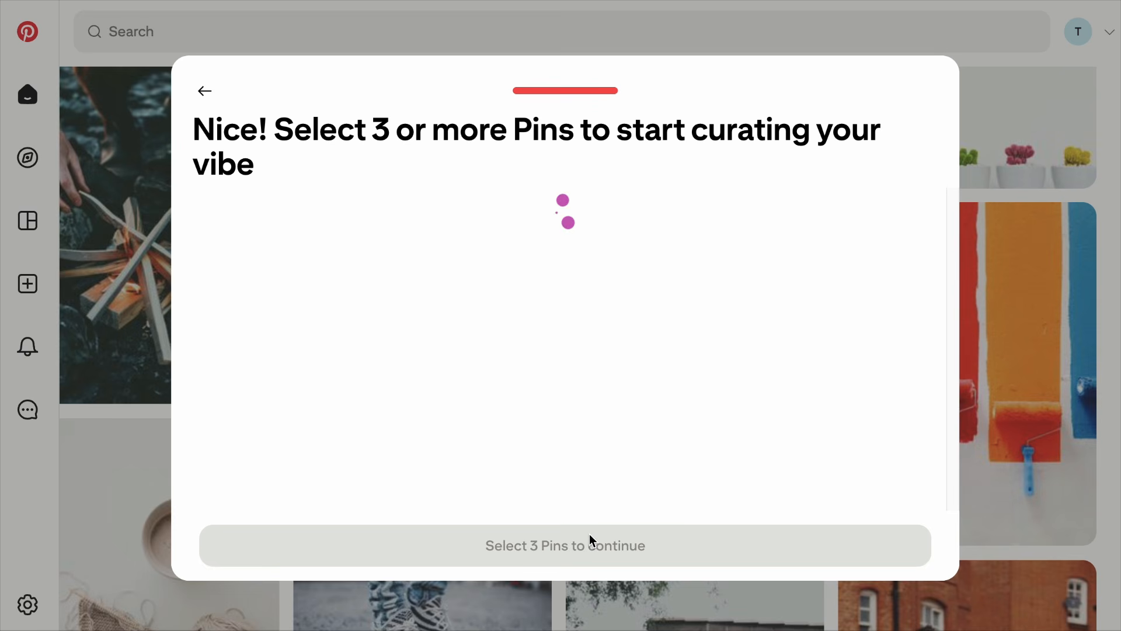
Select the second Home decor Pin, the second Small spaces Pin and the dumbbell Aesthetics Pin, then continue to the feed.
scroll(619, 470, down, 3)
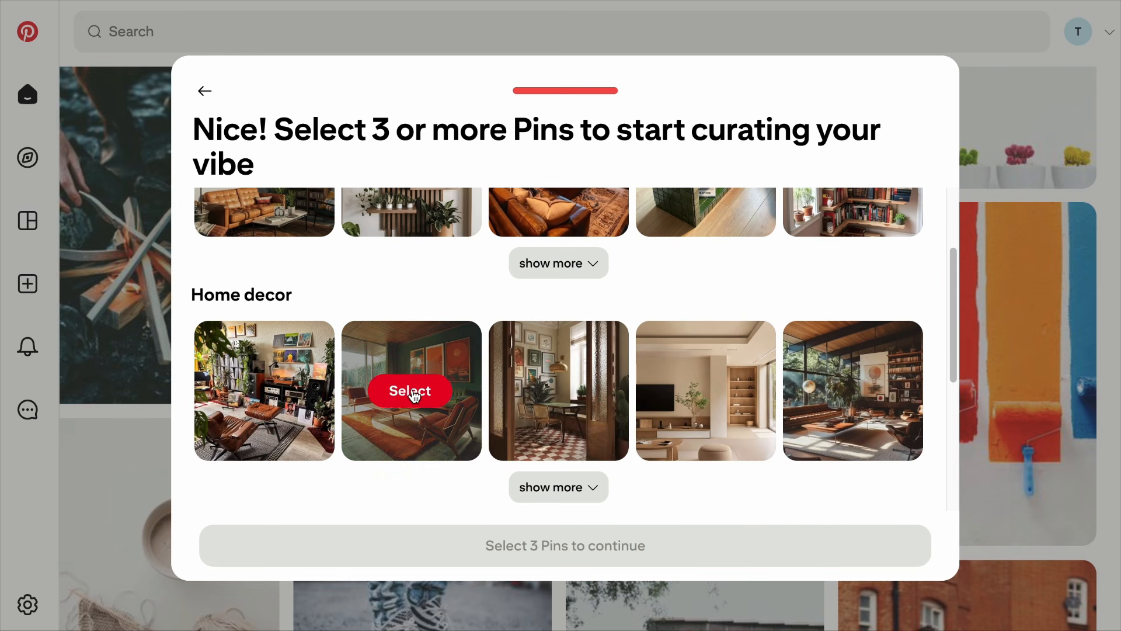
click(415, 391)
scroll(549, 356, up, 3)
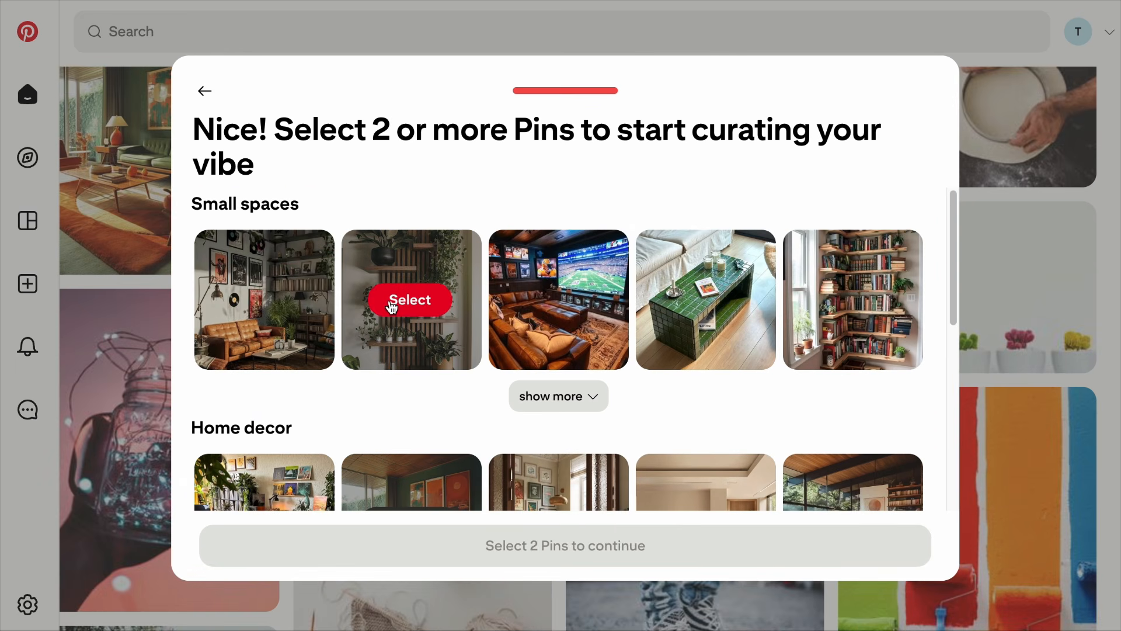
click(410, 300)
scroll(551, 350, down, 7)
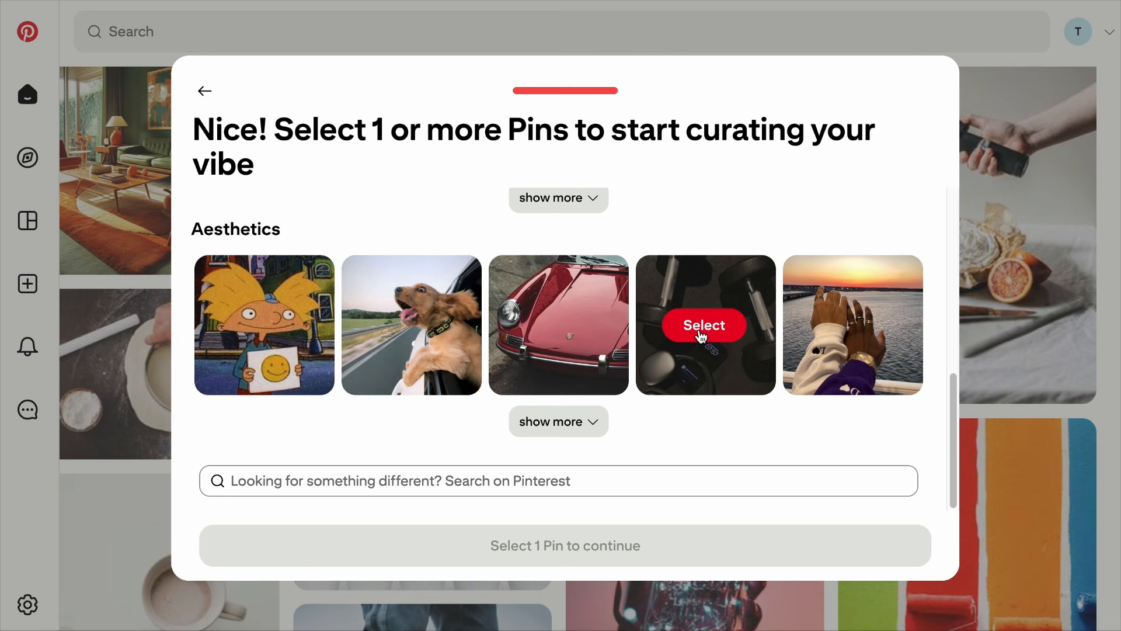
click(698, 341)
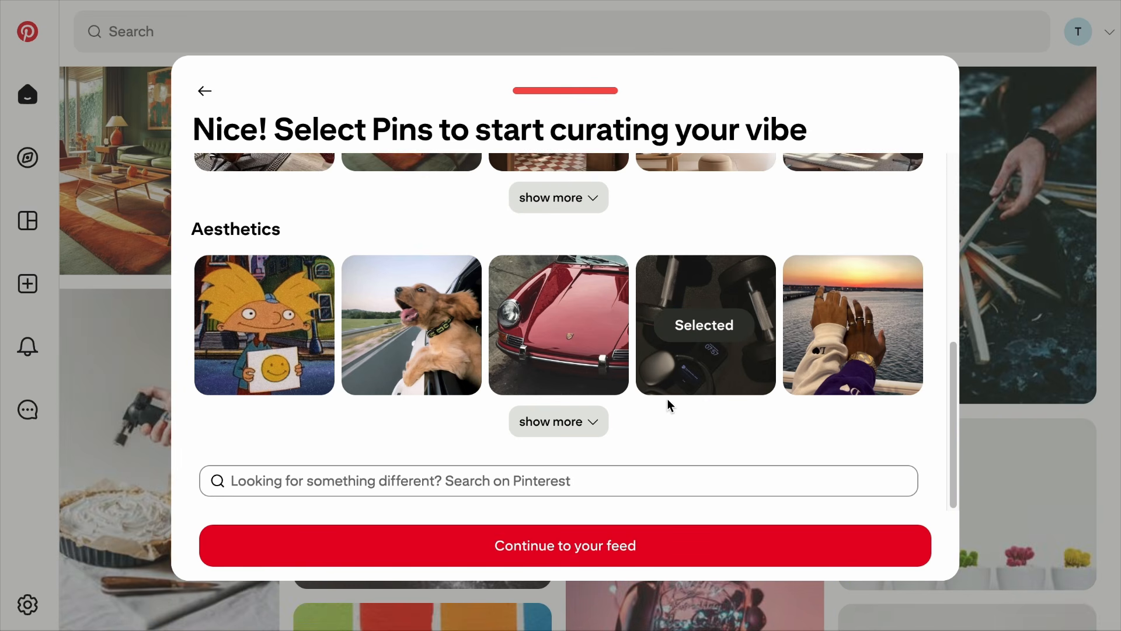
click(560, 564)
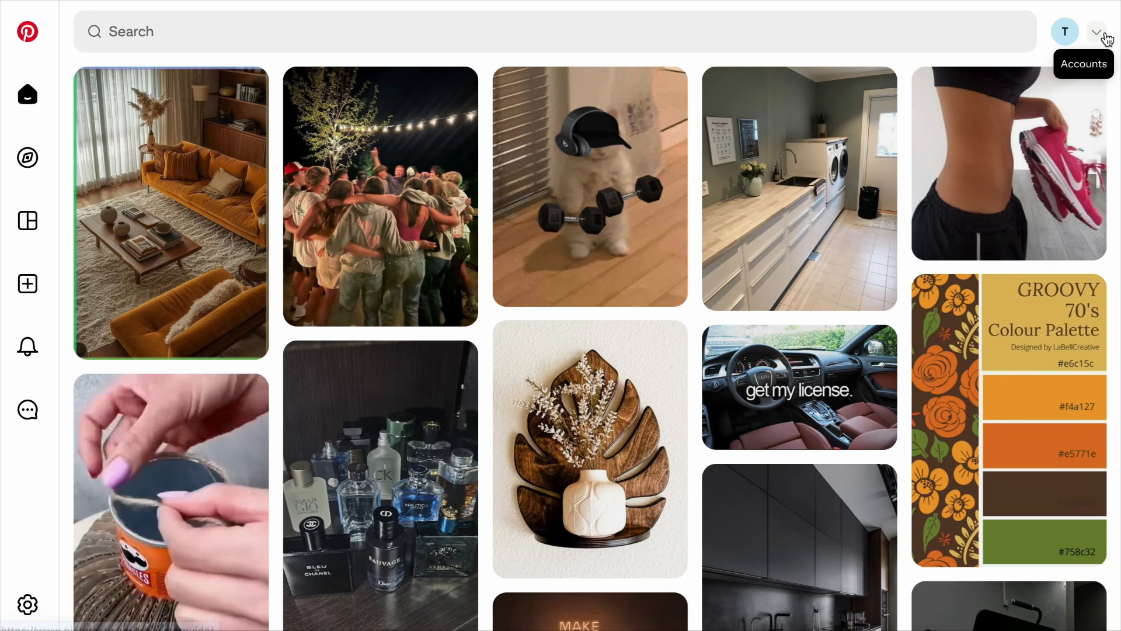
Upgrade the personal account to a free business account and describe the business as Online merchant or marketplace.
click(1102, 36)
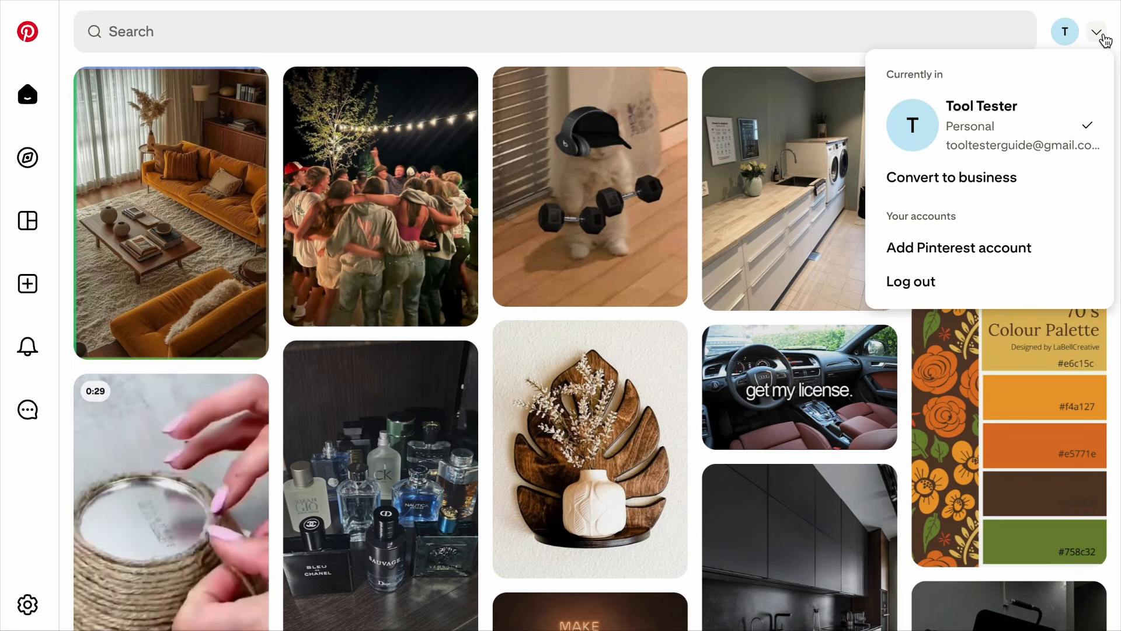
click(958, 178)
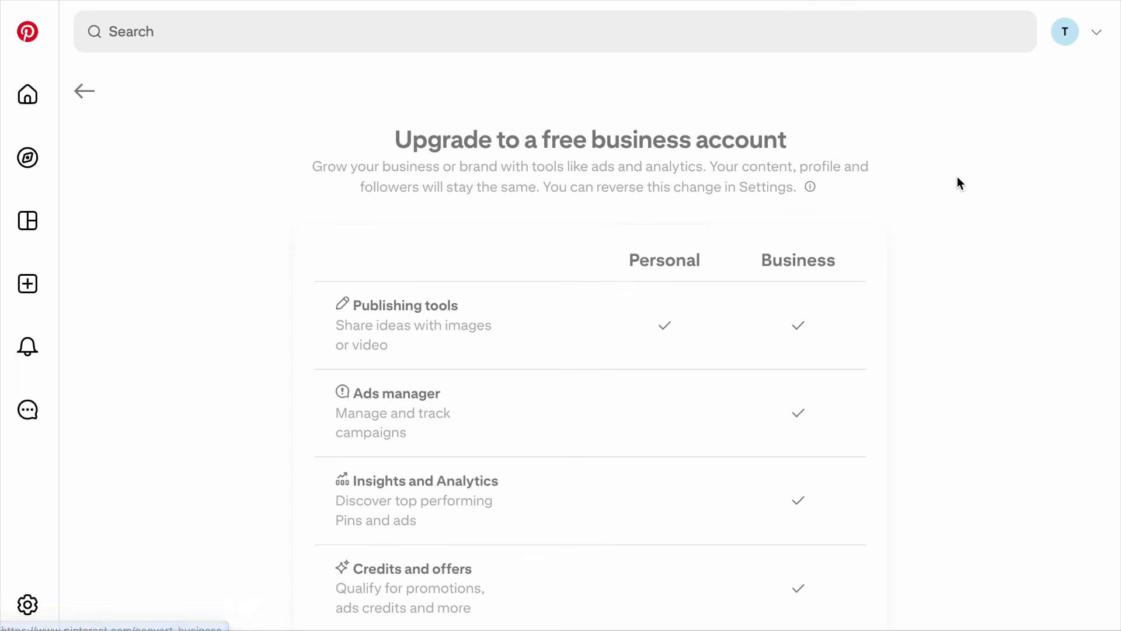
scroll(957, 177, down, 1)
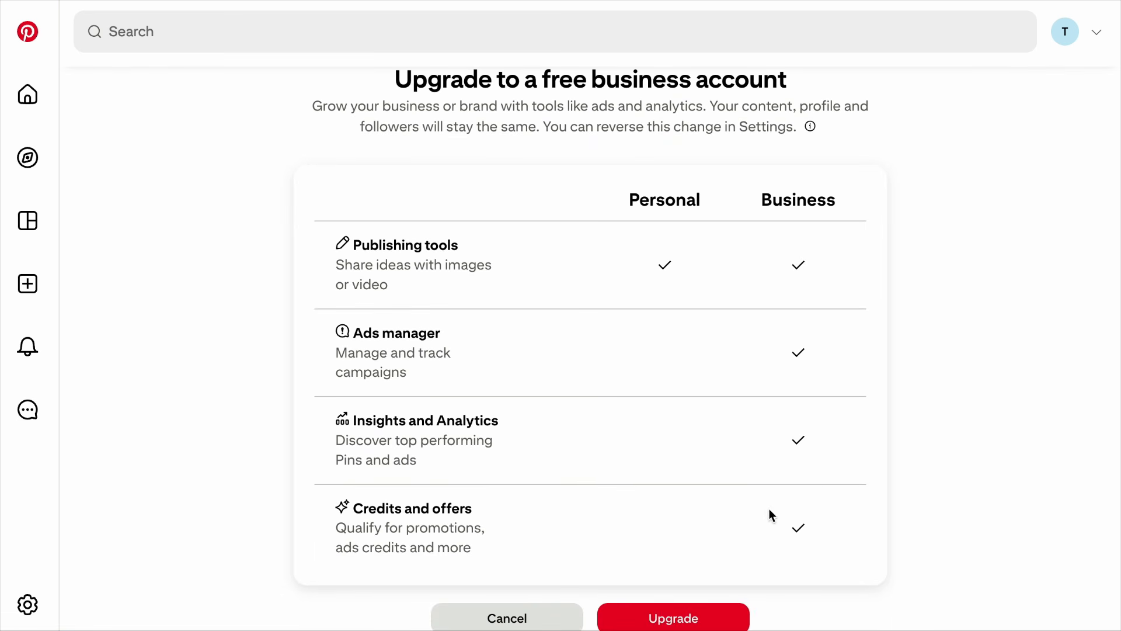
scroll(762, 501, down, 1)
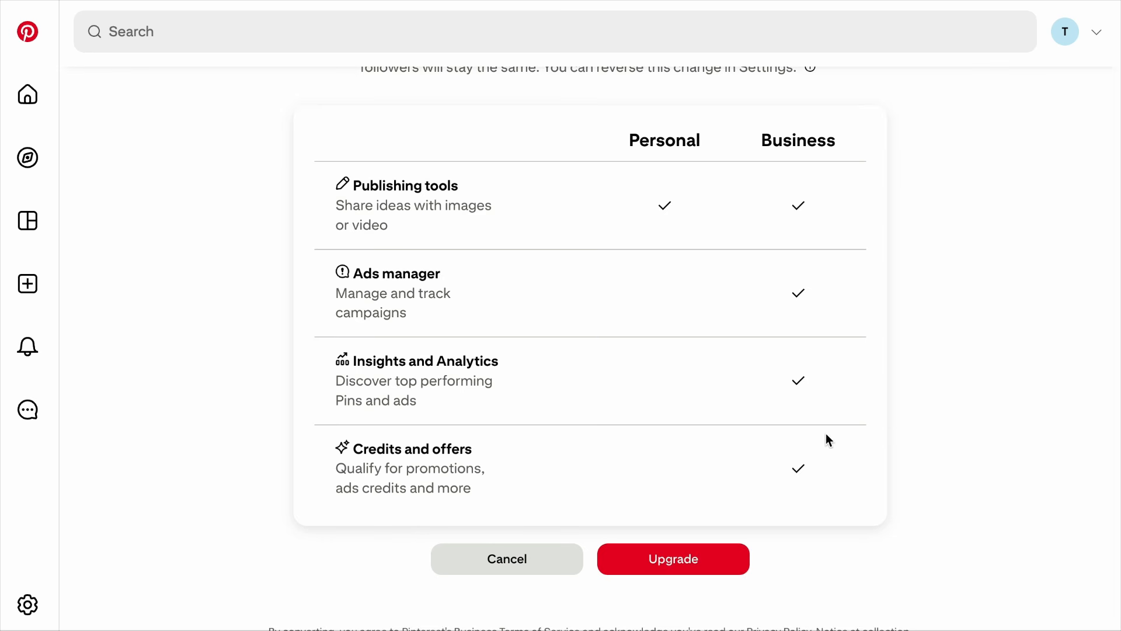
click(676, 570)
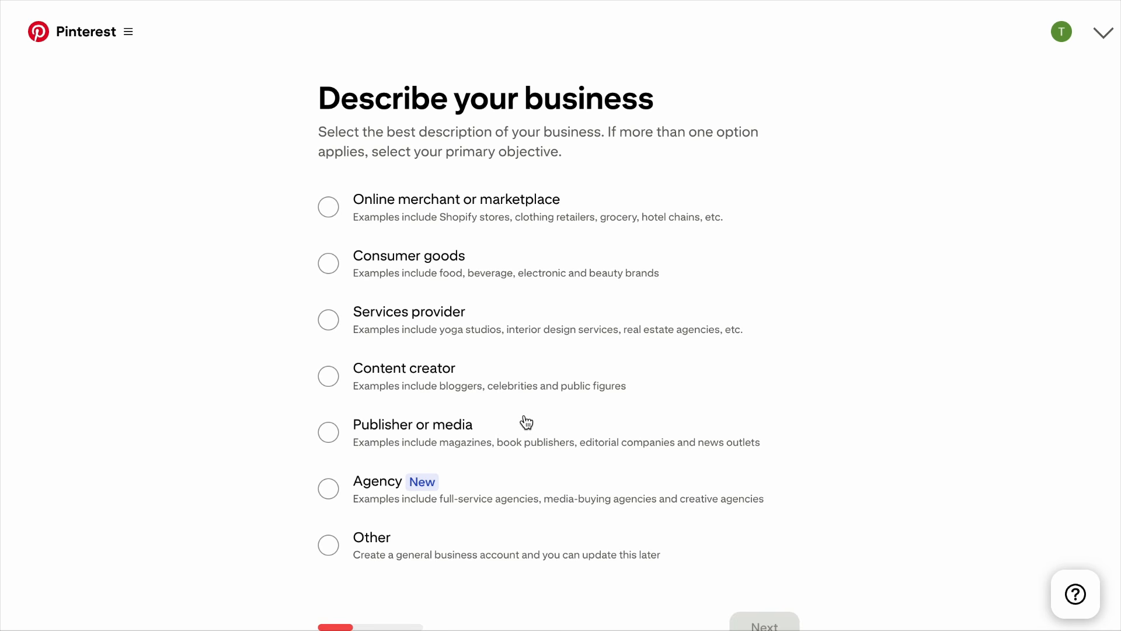
click(327, 207)
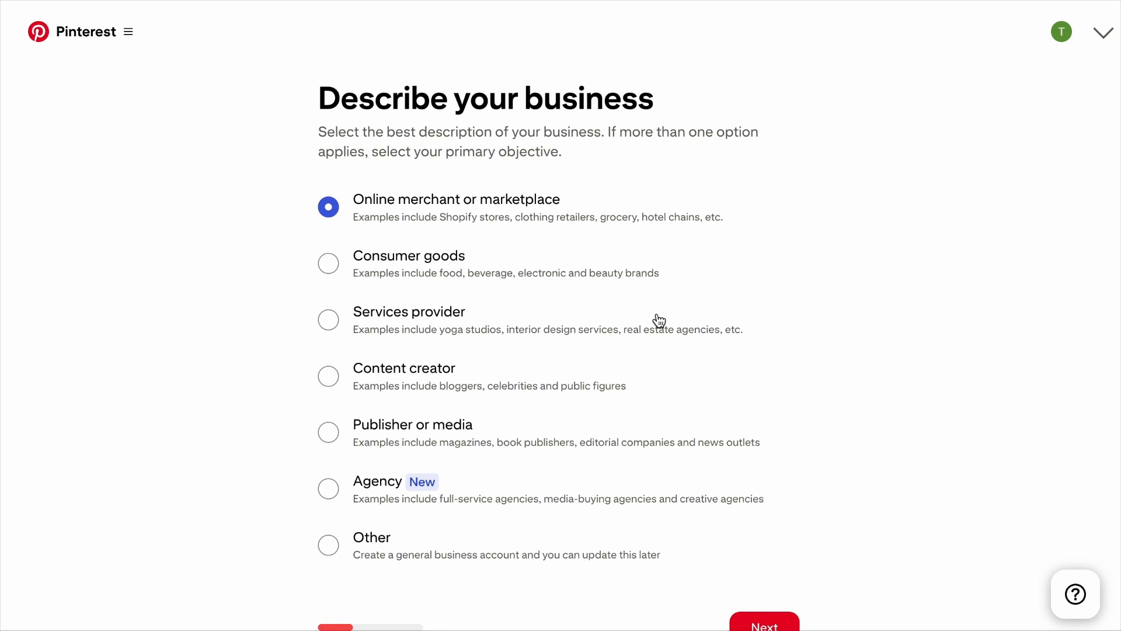
click(750, 617)
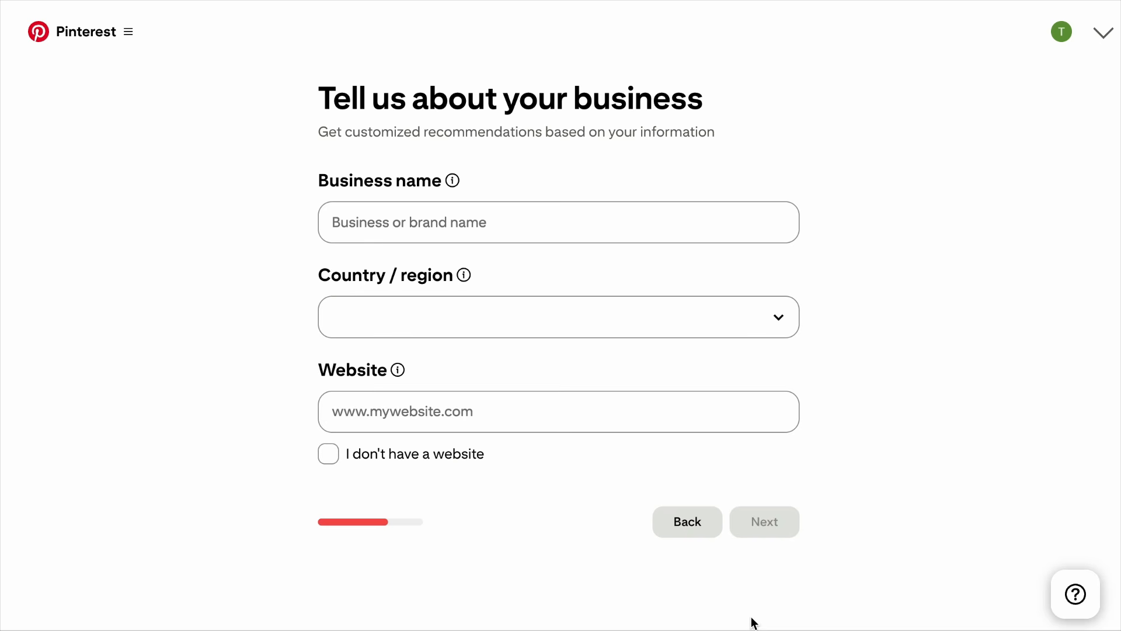
click(544, 220)
text(SimplyLux)
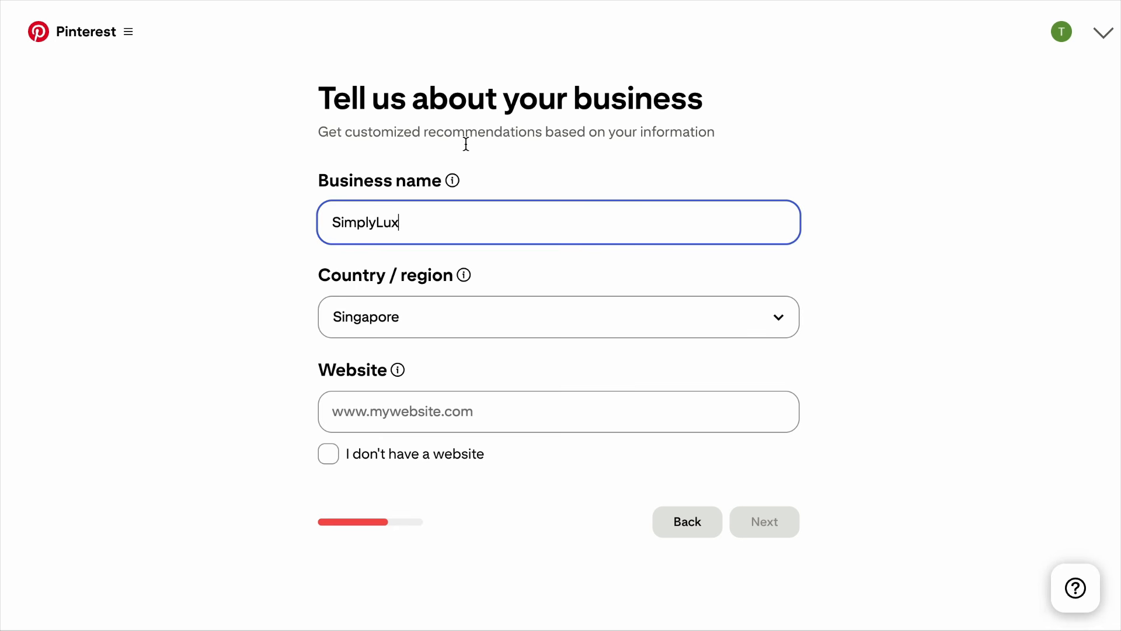
click(447, 405)
text(https://tooltester.store/)
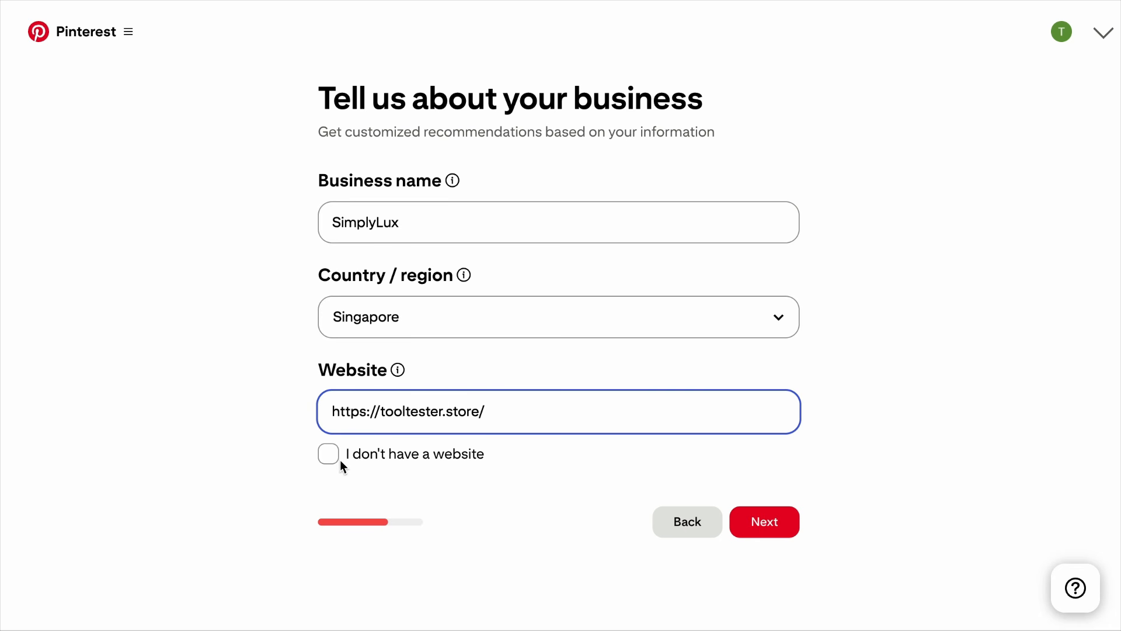
click(752, 529)
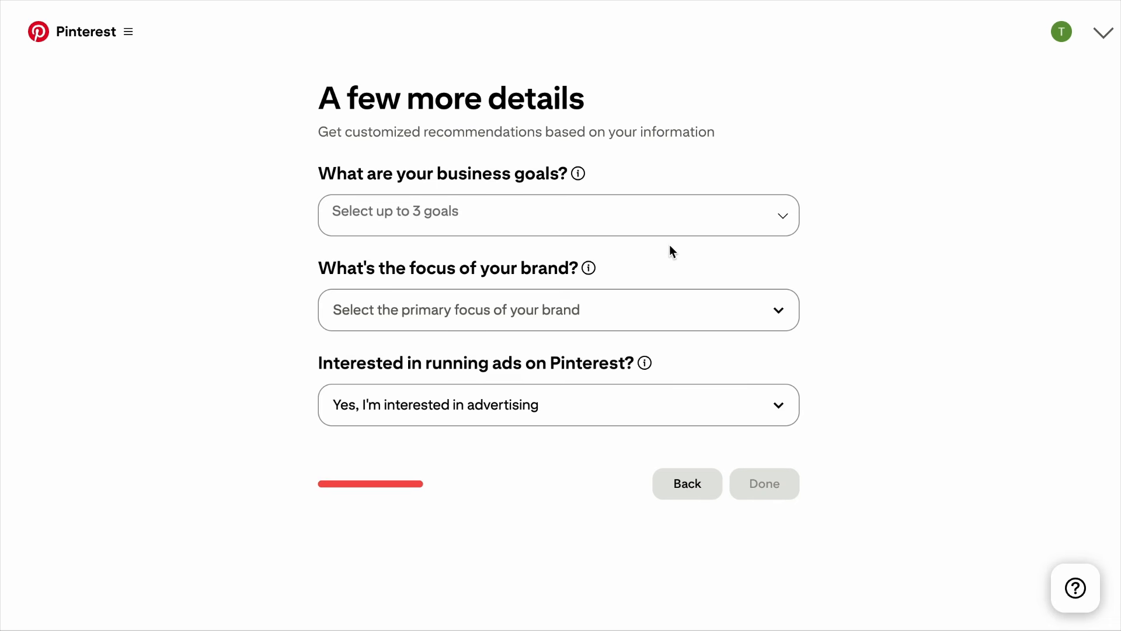
Select Increase online sales, Generate more leads and Grow brand awareness as the business goals.
click(665, 215)
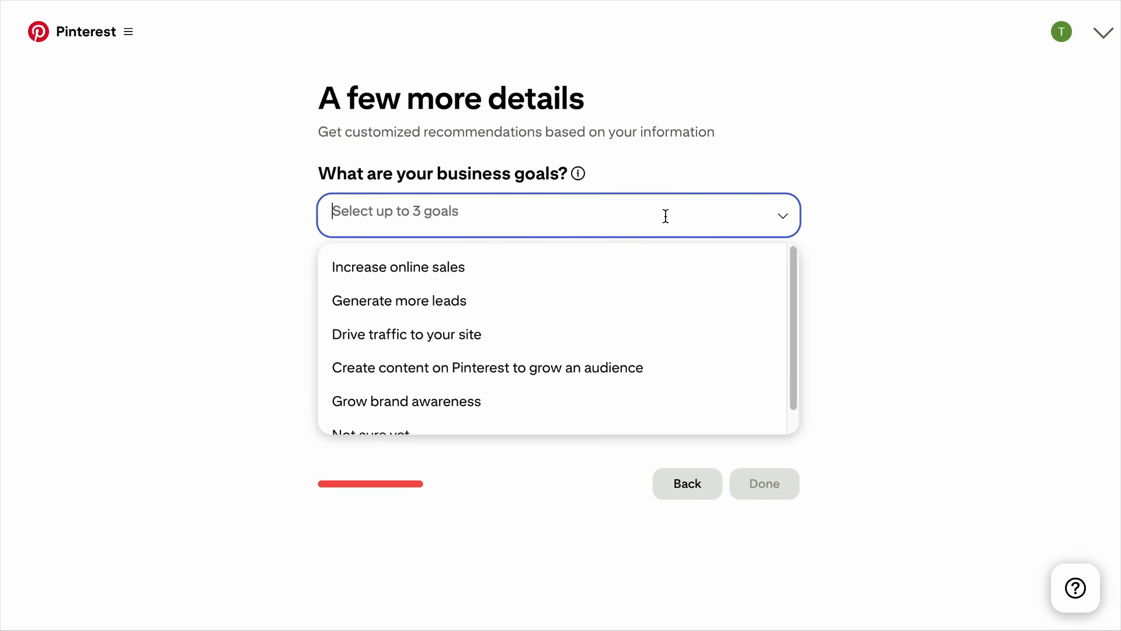
click(459, 269)
click(526, 225)
click(492, 293)
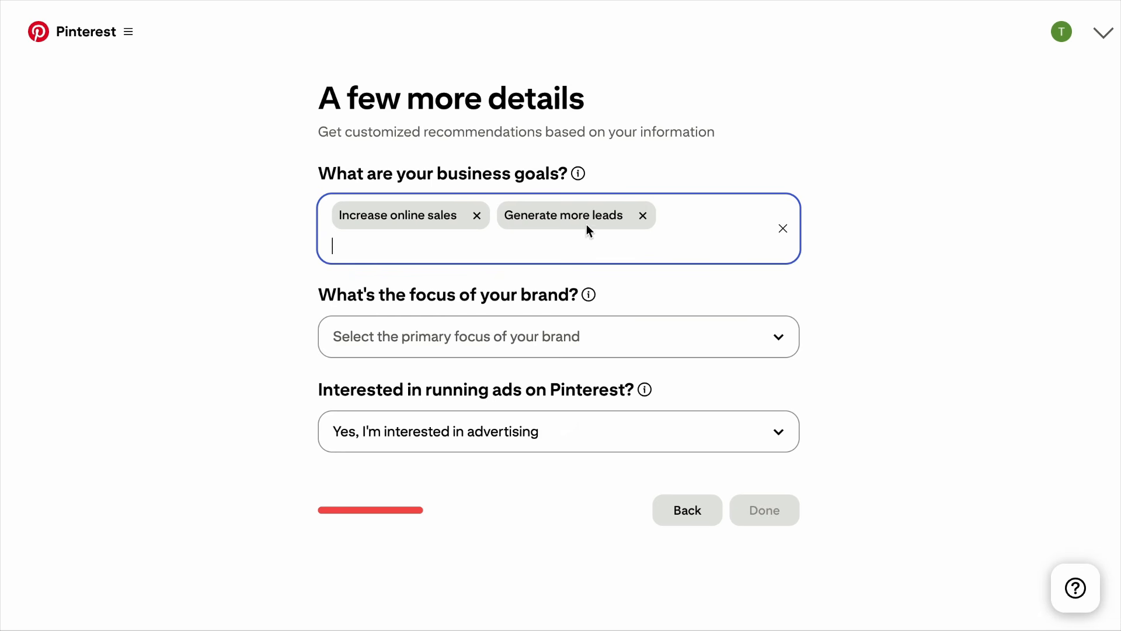
click(696, 233)
click(502, 403)
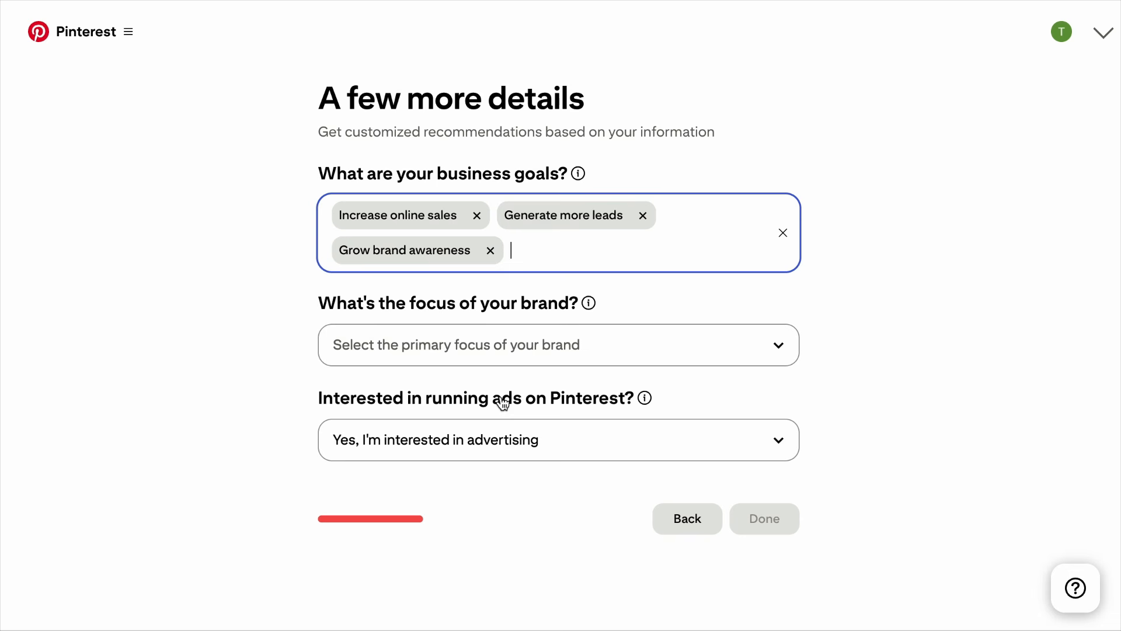
Set the brand focus to Home and answer the question about running ads with I'm not sure yet.
click(554, 346)
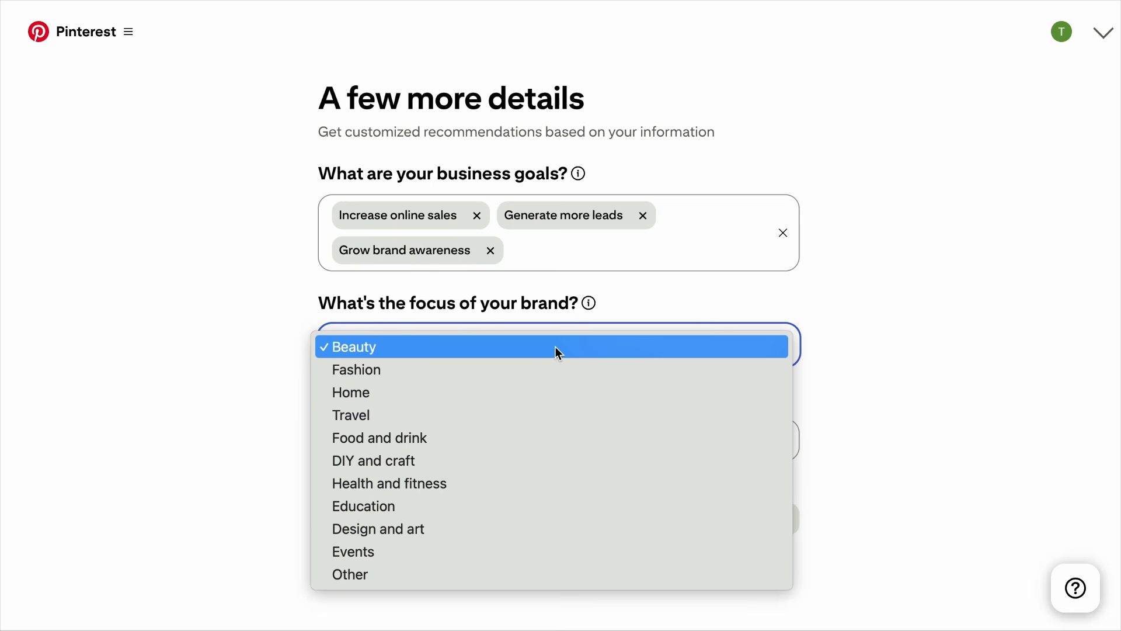
click(373, 404)
click(466, 441)
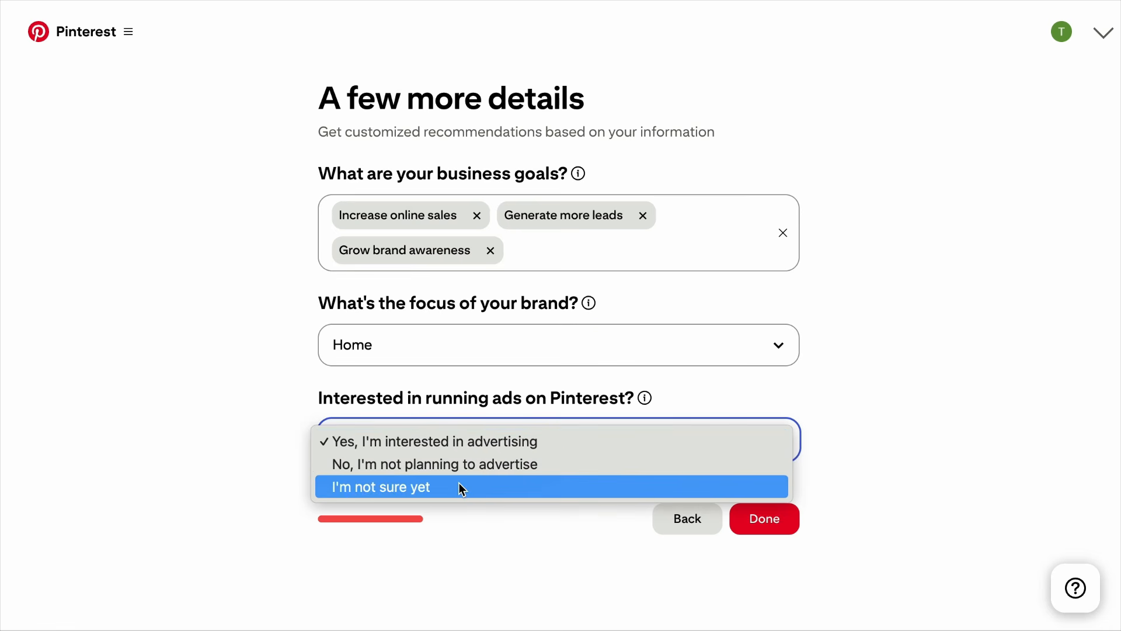
click(461, 488)
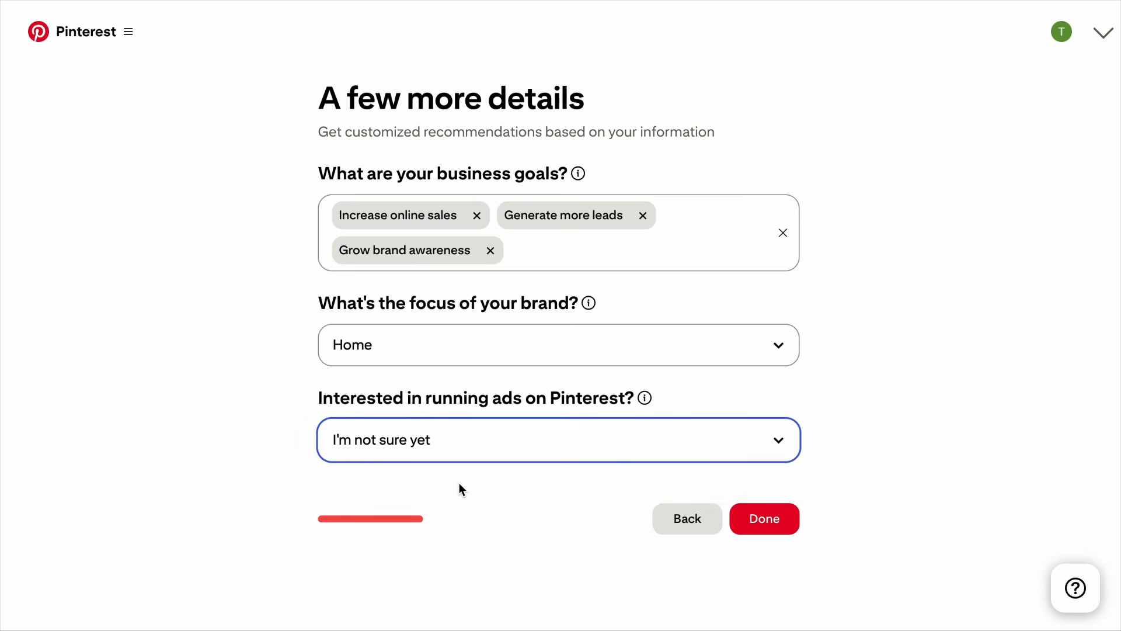
Finish the business details, start claiming the website, and copy the HTML tag offered for the site's head section.
click(765, 519)
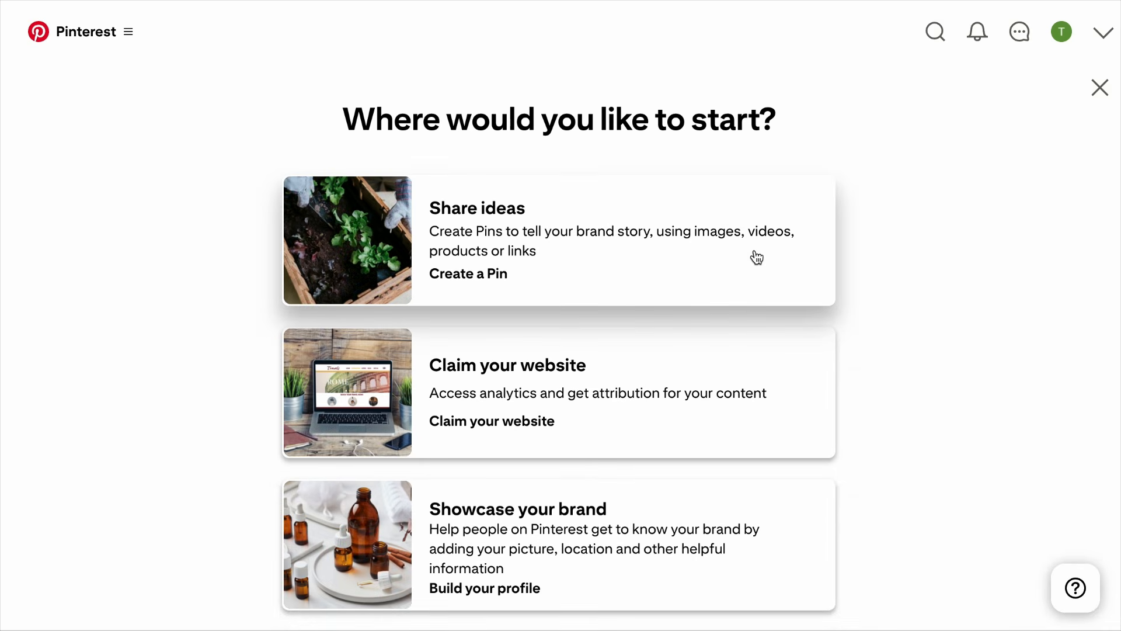
click(548, 422)
click(797, 610)
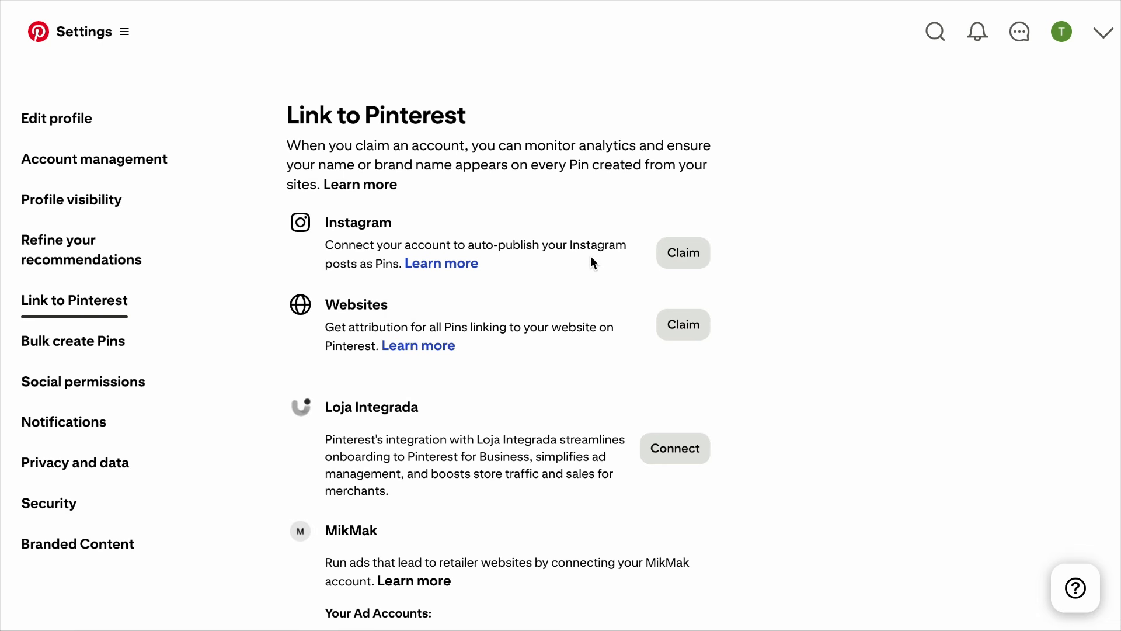
scroll(538, 289, down, 1)
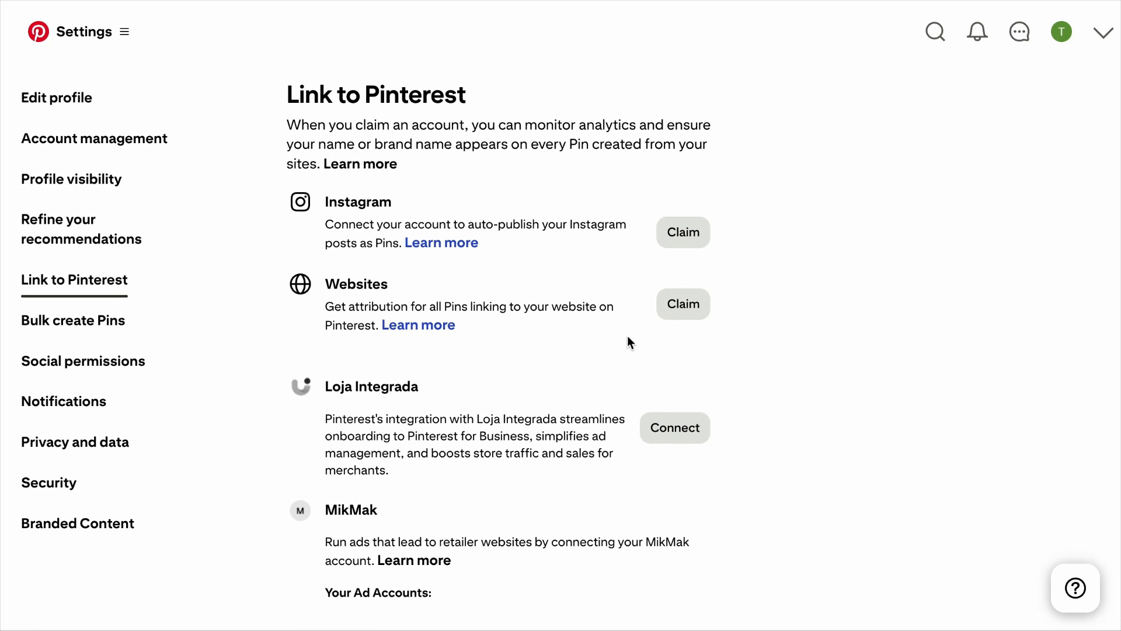
click(695, 304)
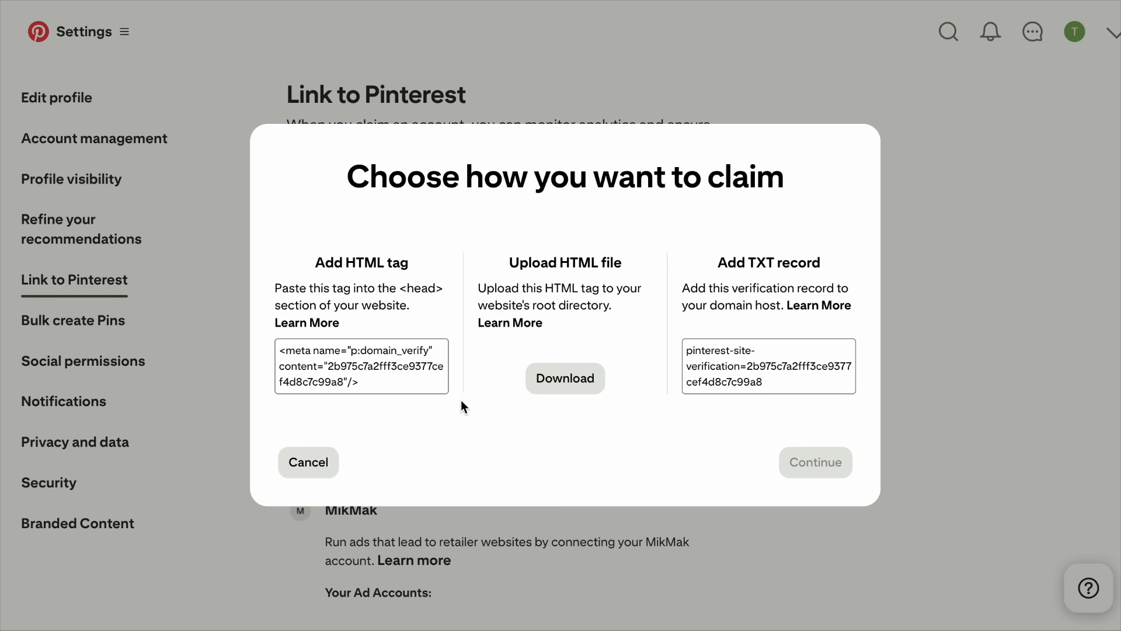
click(403, 390)
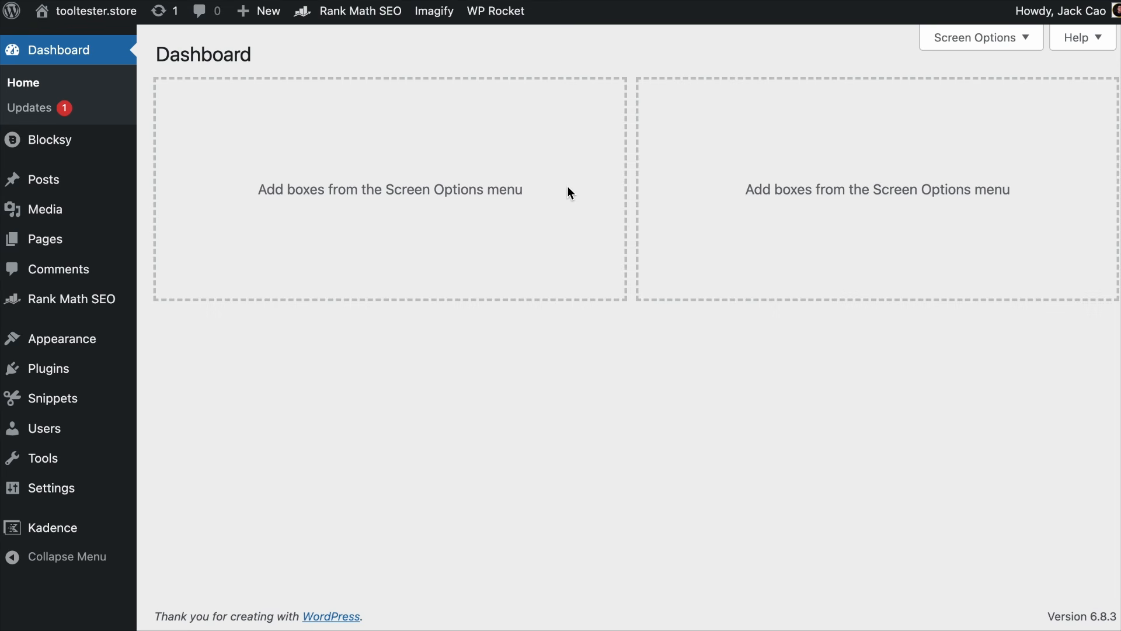
Switch to the WordPress dashboard, paste the Pinterest verification tag as the Pinterest Verification ID in Rank Math's Webmaster Tools, and save.
mouse_move(71, 315)
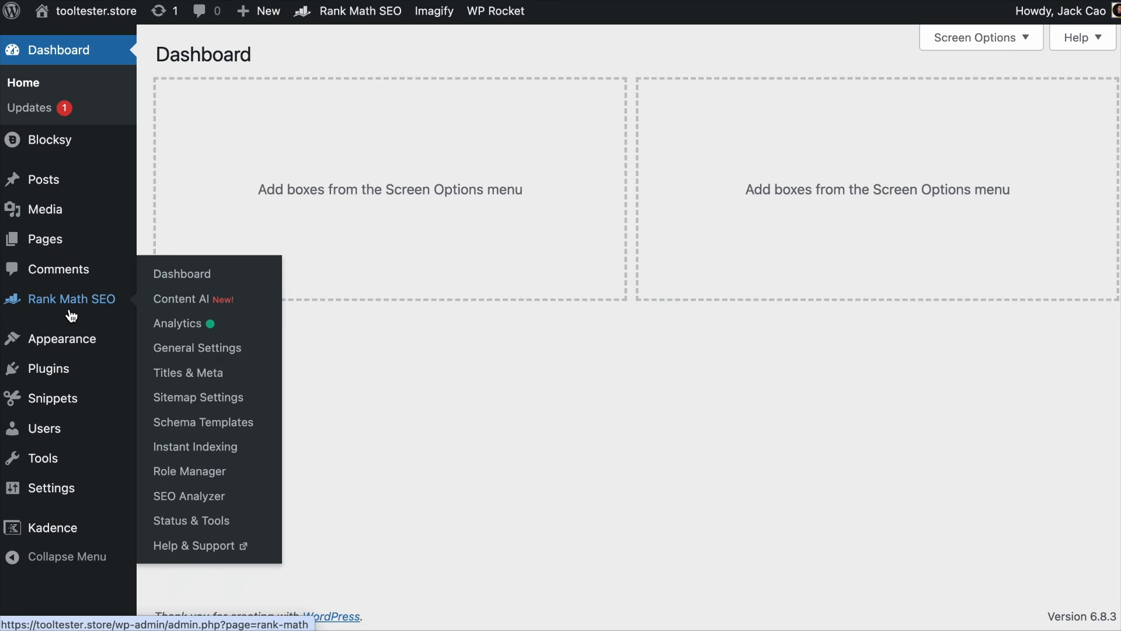
click(158, 357)
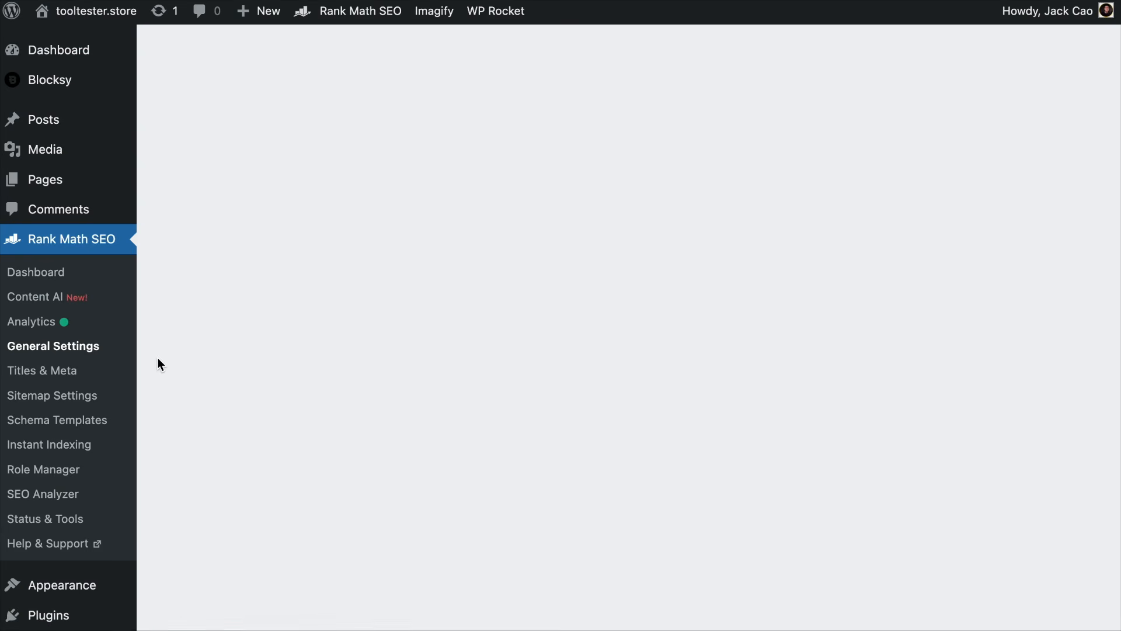
click(240, 350)
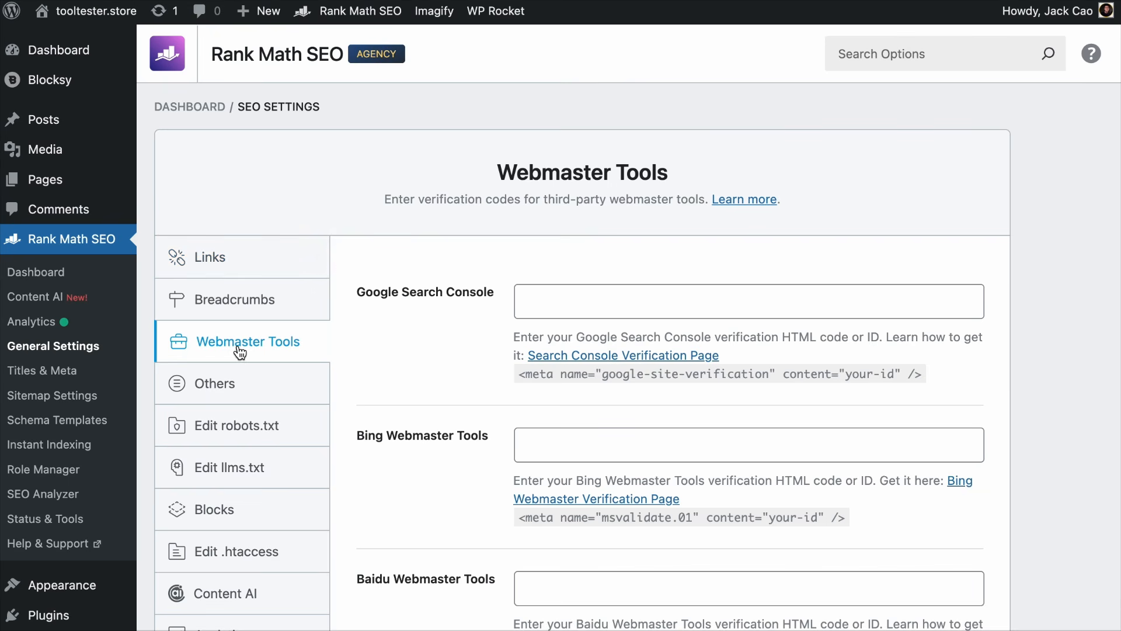
scroll(518, 449, down, 10)
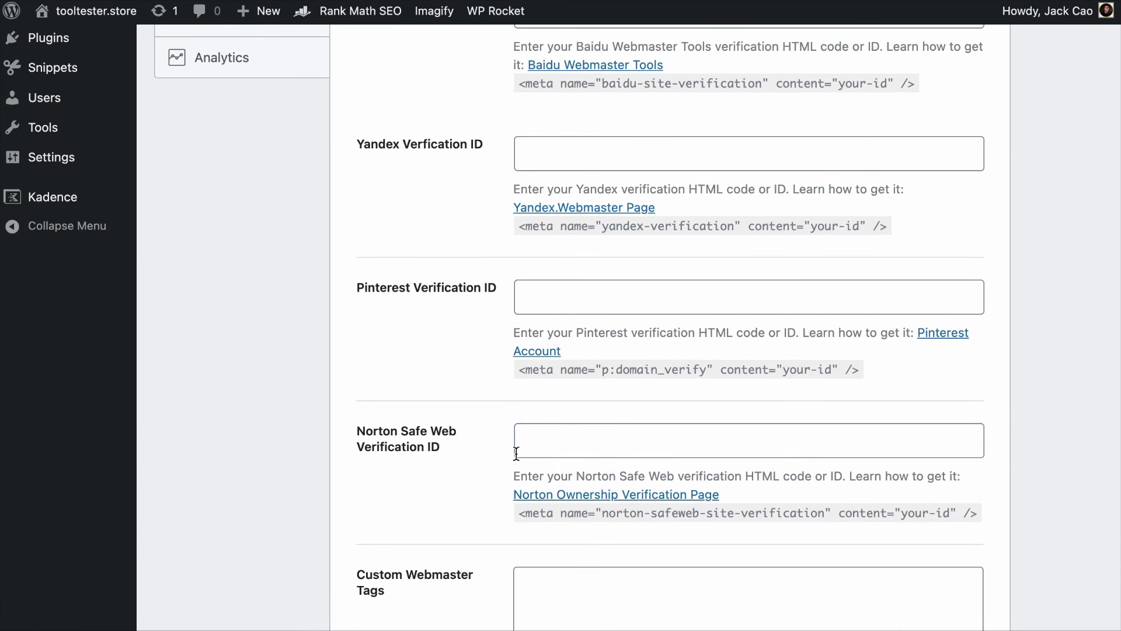
click(537, 306)
text(<meta name="p:domain_verify" content="2b975c7a2fff3ce9377cef4d8c7c99a8"/>)
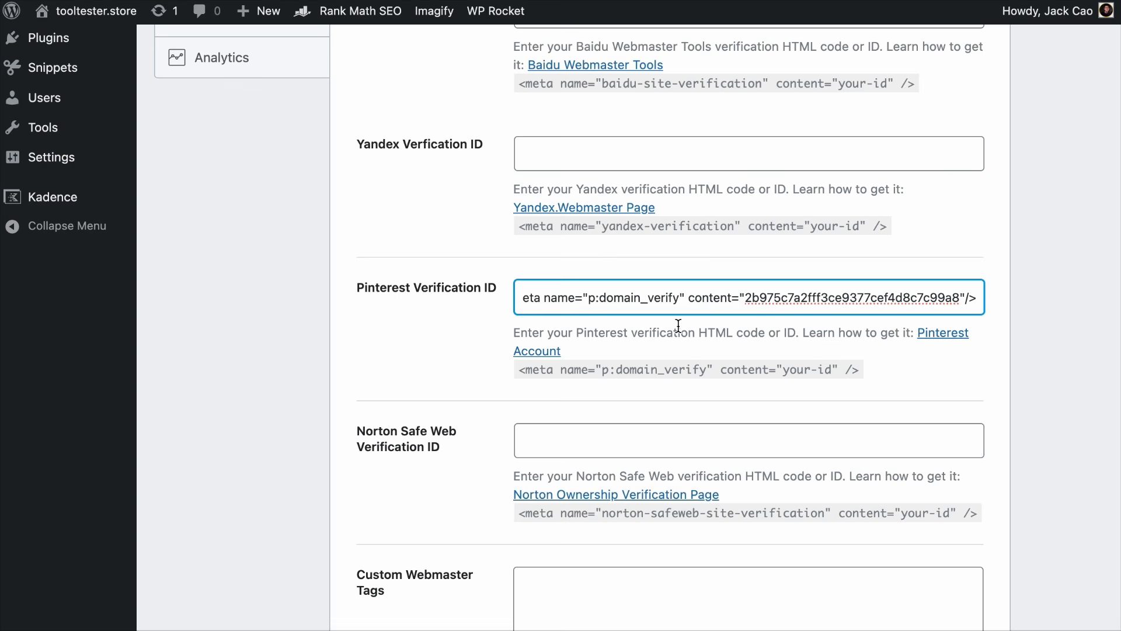
scroll(678, 326, down, 5)
click(974, 578)
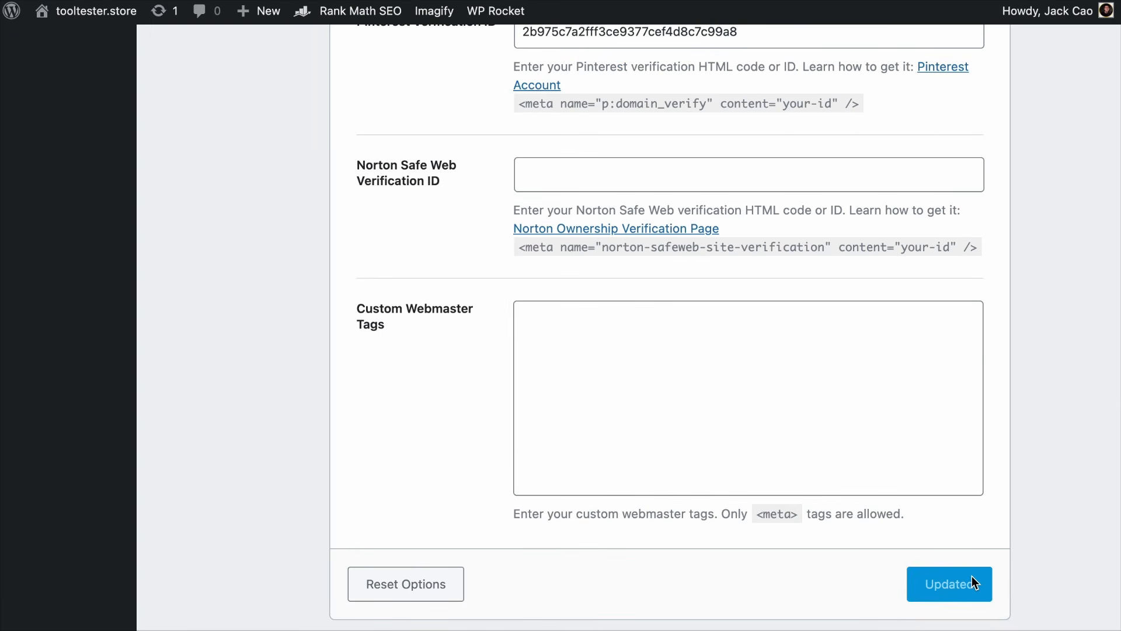
Examine the installed WordPress plugins for the Code Snippets plugin.
scroll(886, 515, up, 15)
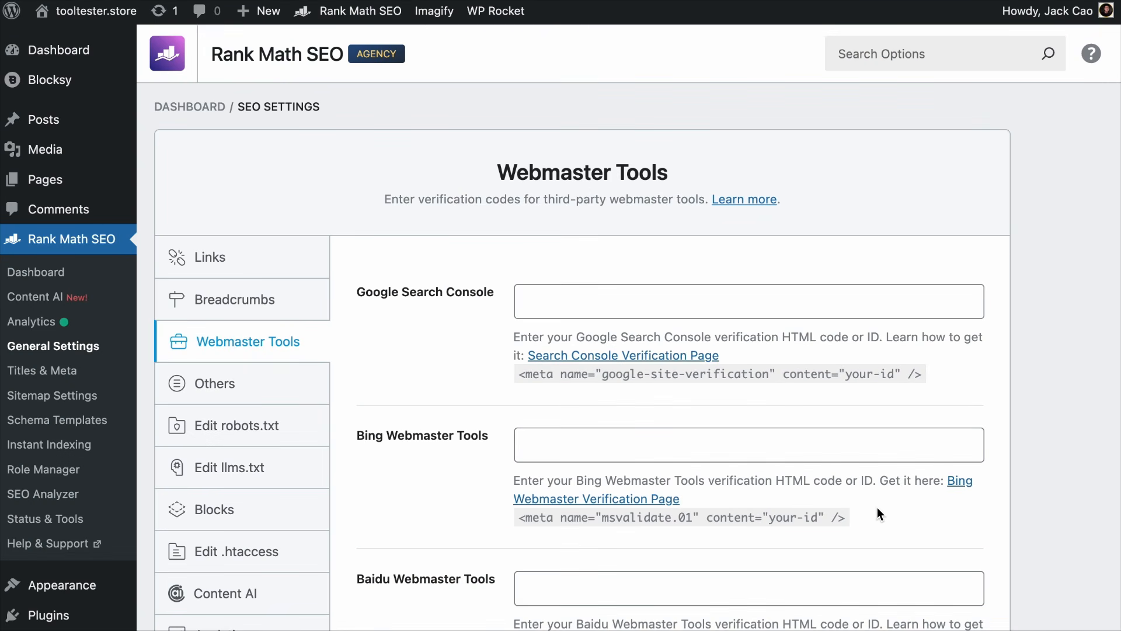
scroll(280, 525, down, 6)
click(105, 209)
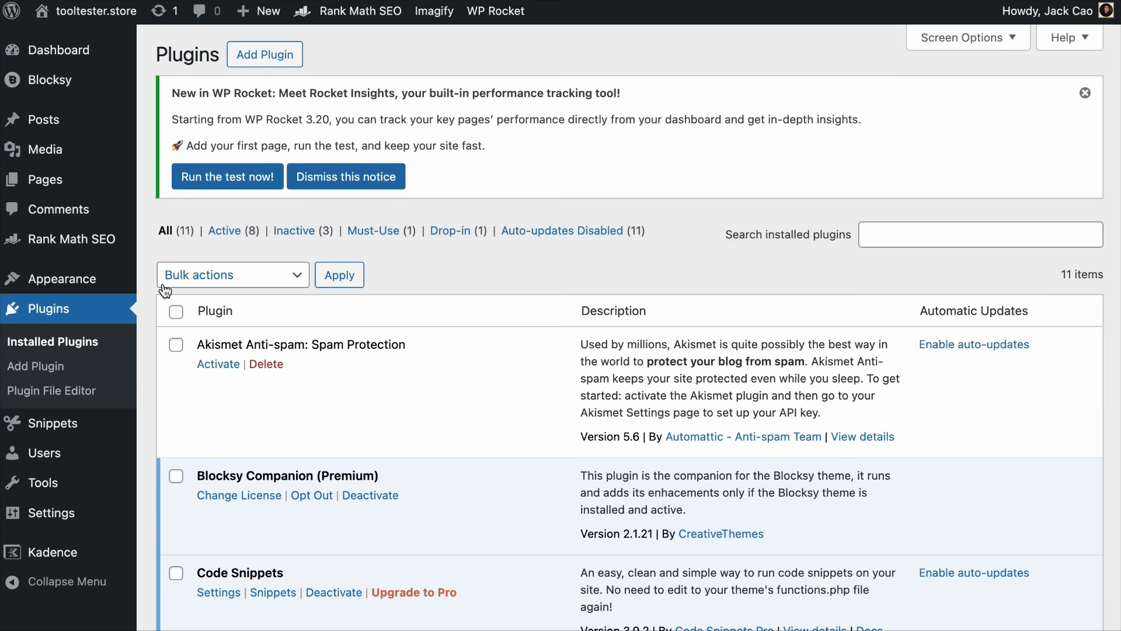
scroll(314, 316, down, 2)
scroll(315, 314, down, 3)
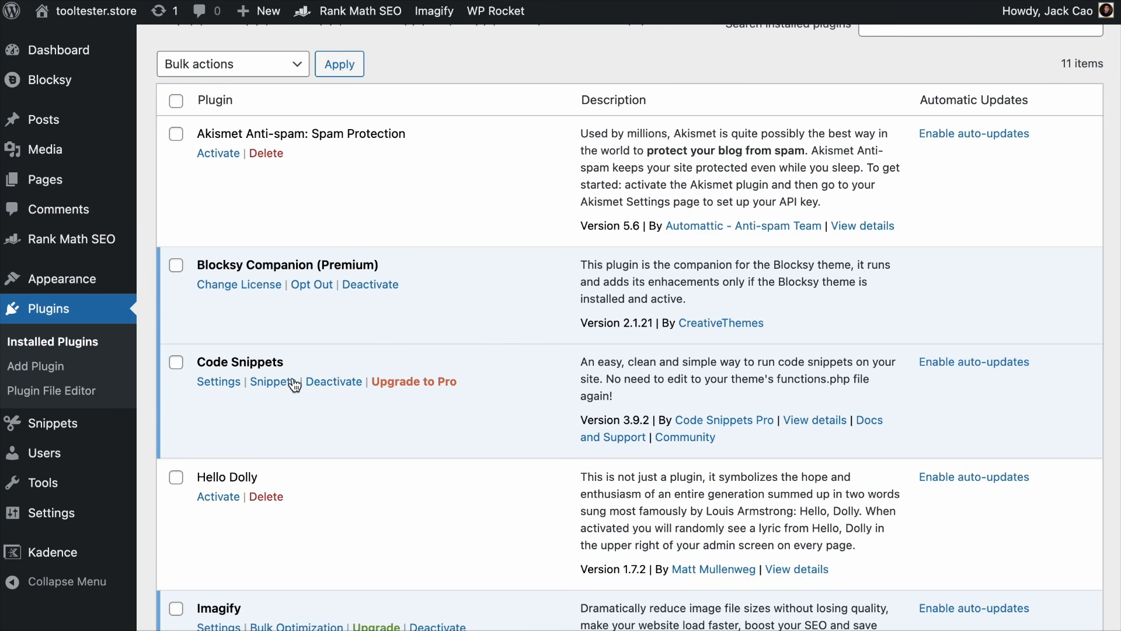
Create a new snippet titled Pinterest Verification Code with HTML as its type.
mouse_move(52, 429)
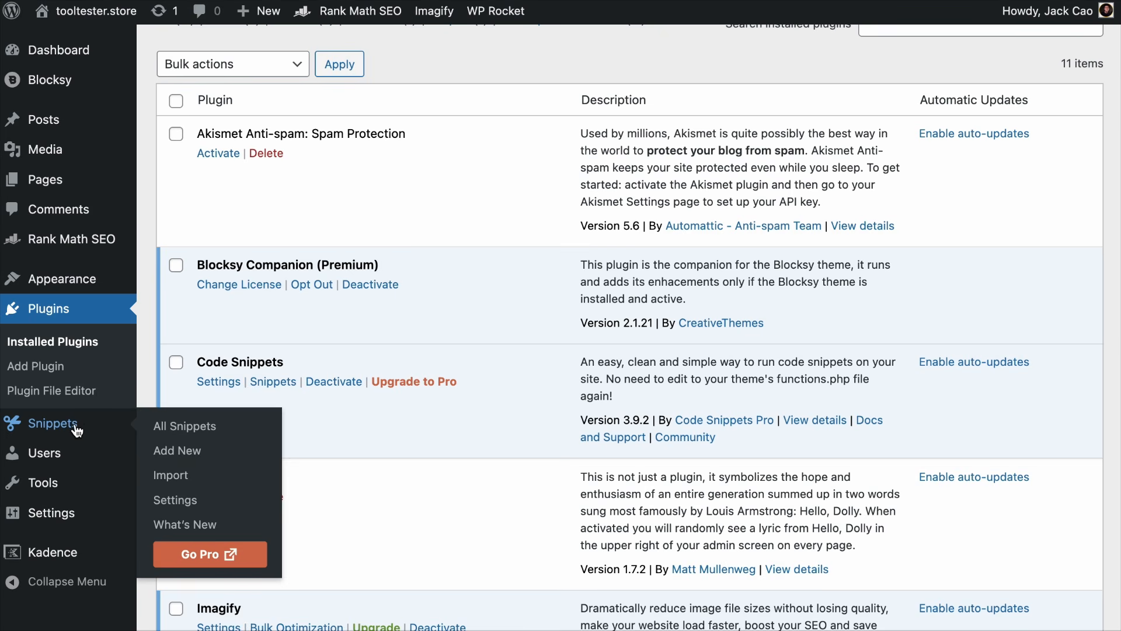
click(177, 452)
click(310, 141)
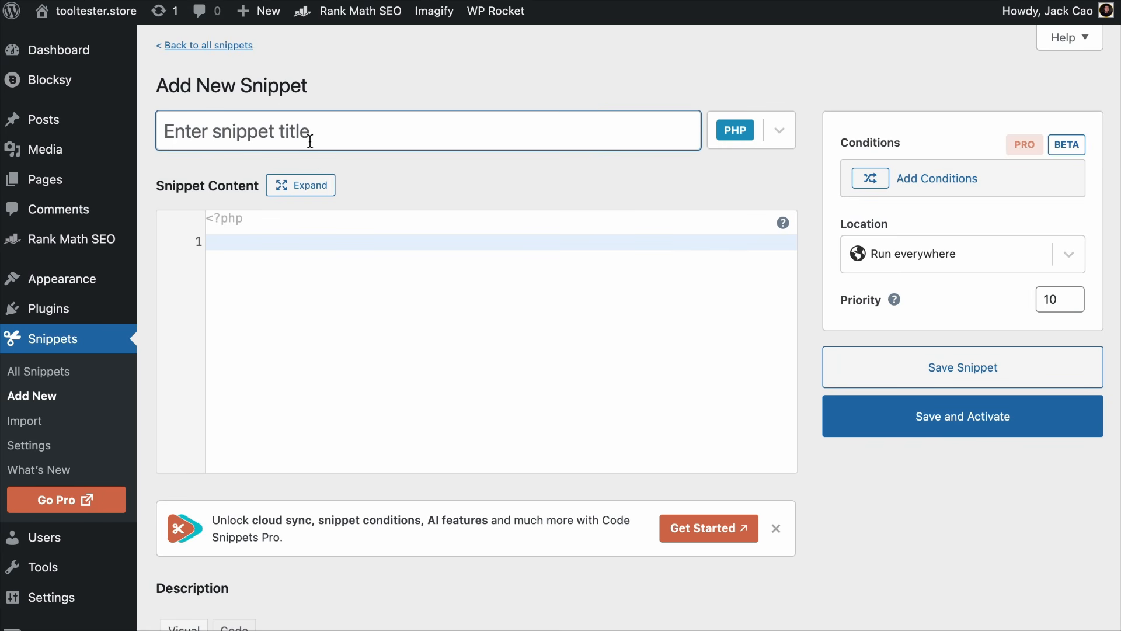
text(Pinterest Verification Code)
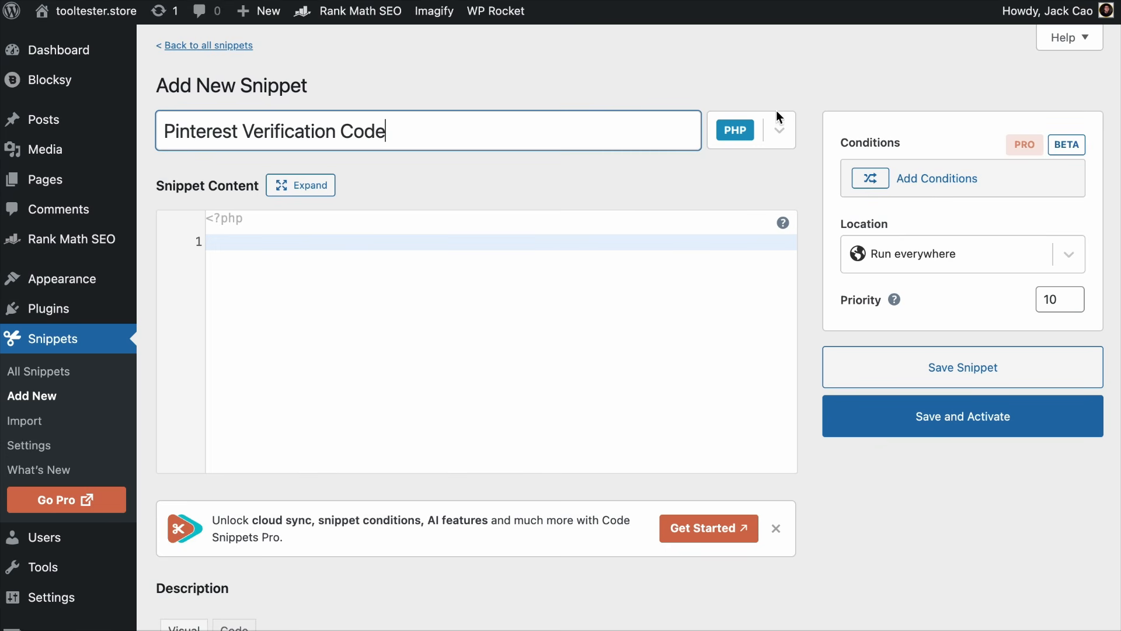
click(776, 129)
click(748, 221)
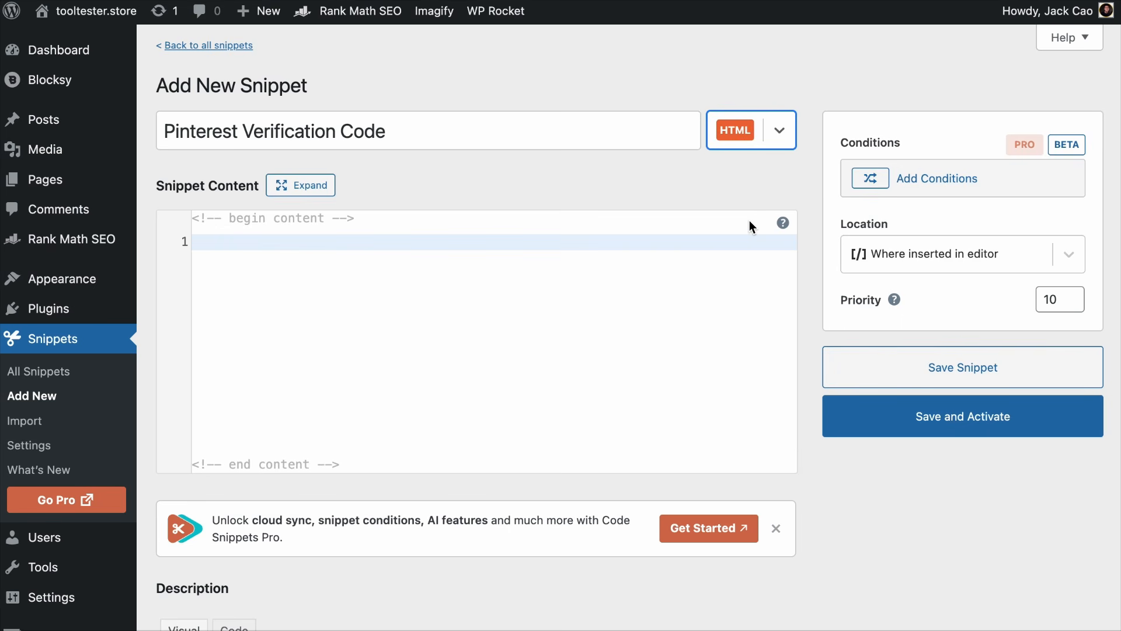
Set the snippet's location to In site <head> section, paste the Pinterest verification tag as its content, and save and activate it.
click(1035, 258)
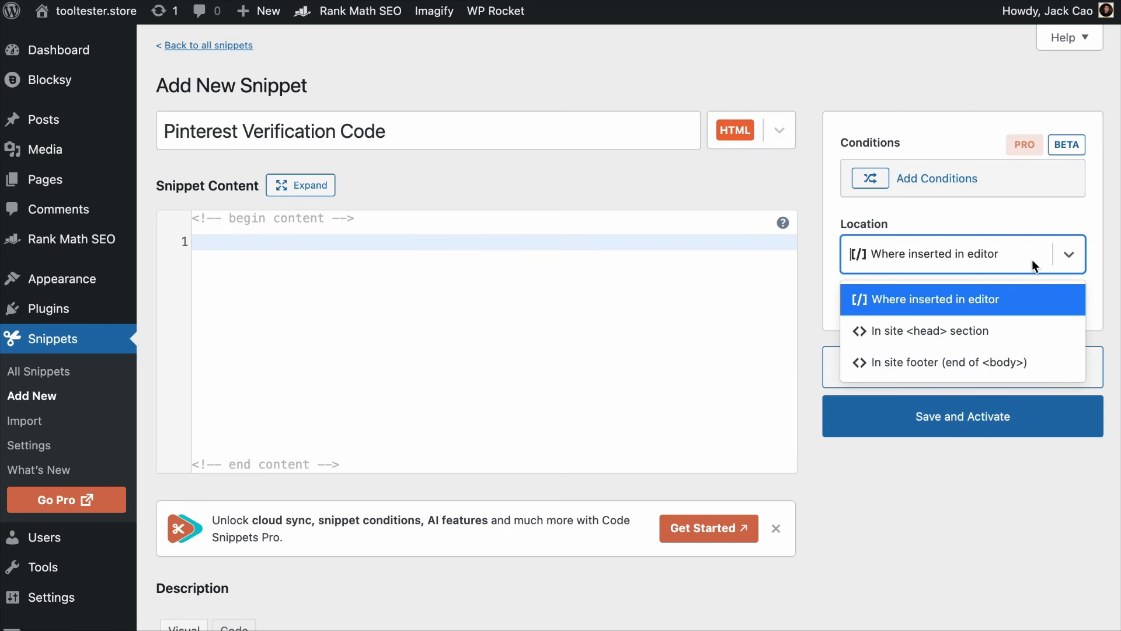
click(966, 334)
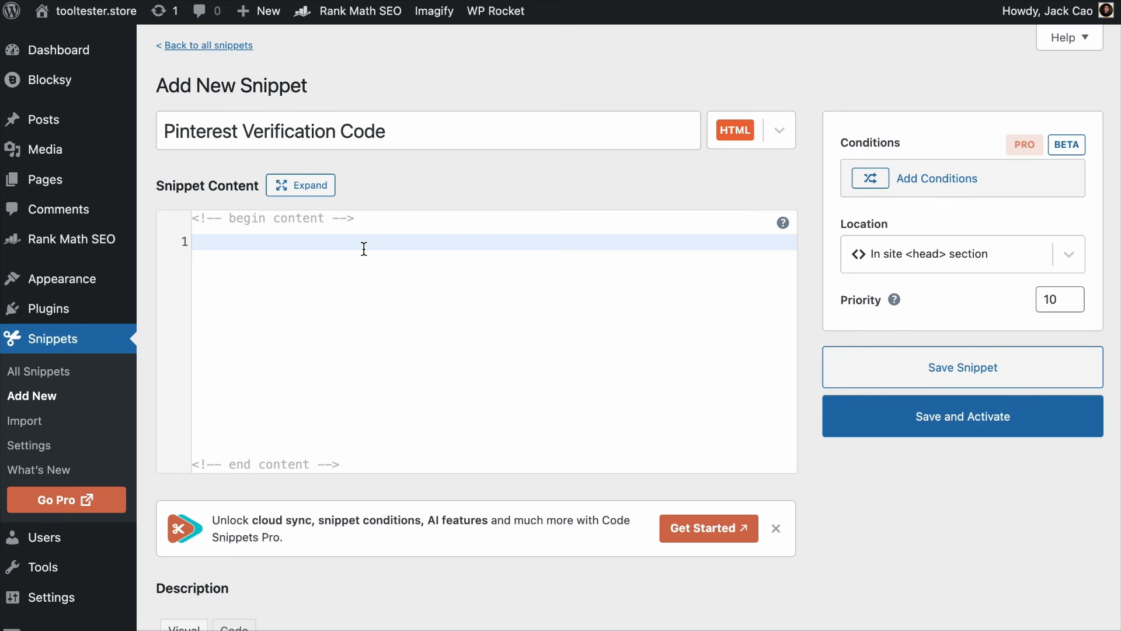
text(<meta name="p:domain_verify" content="2b975c7a2fff3ce9377cef4d8c7c99a8"/>)
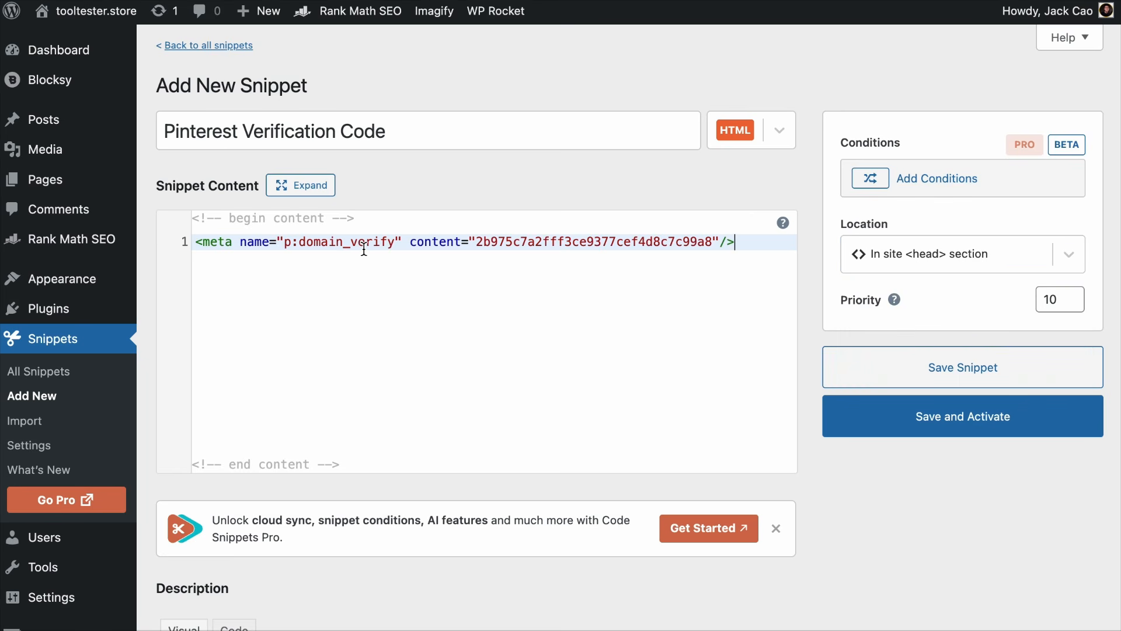
click(963, 417)
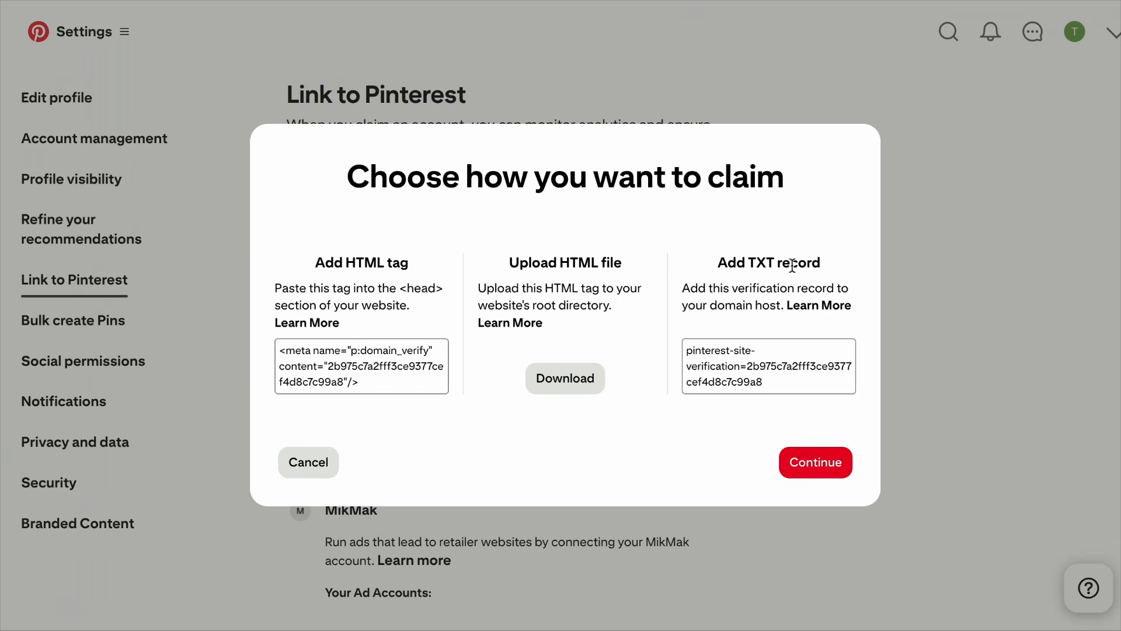
click(811, 467)
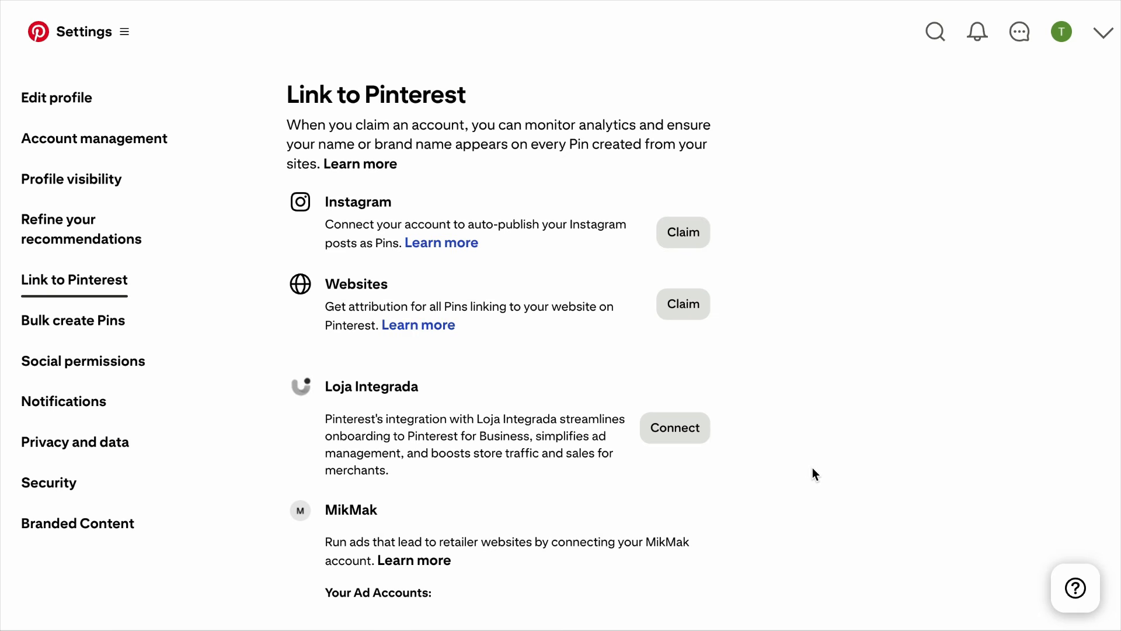
click(620, 361)
text(https://tooltester.store/)
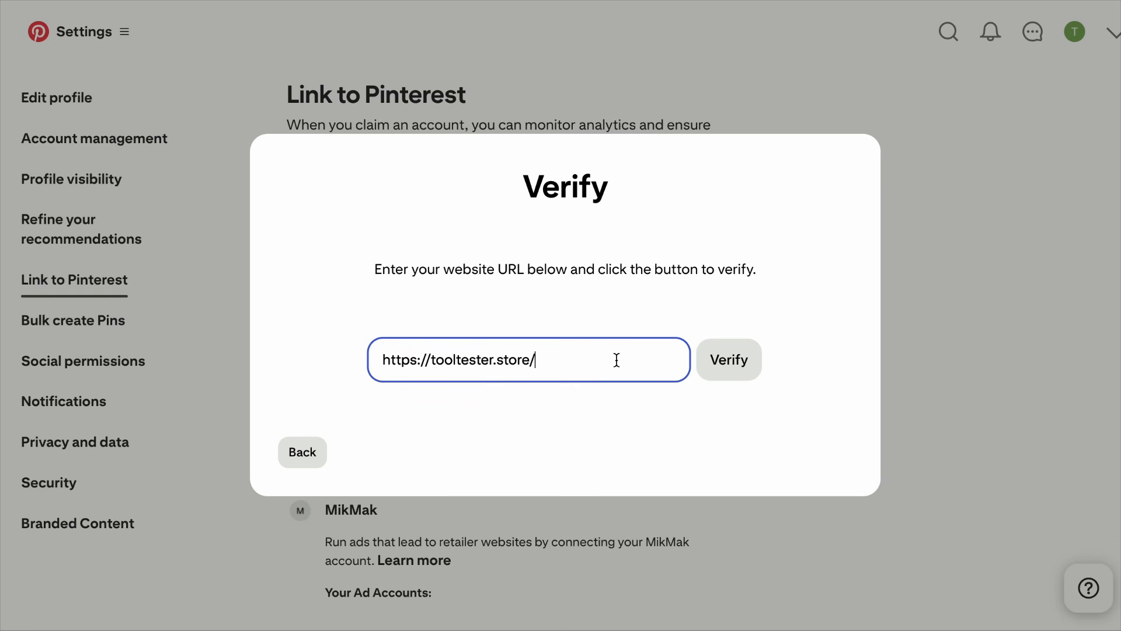
click(718, 373)
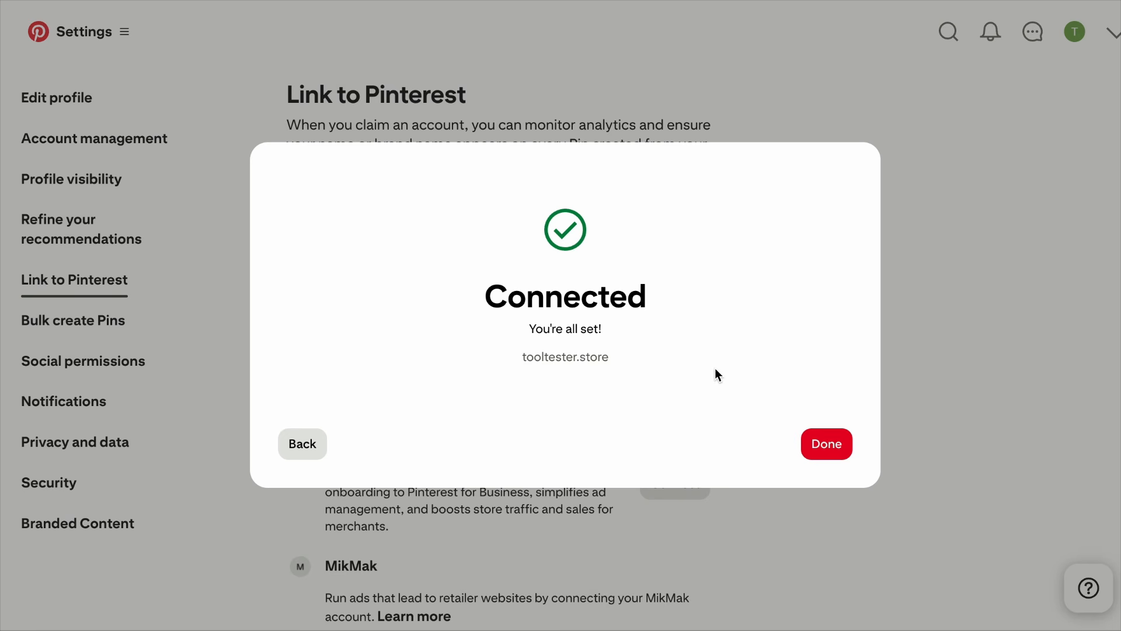
click(826, 445)
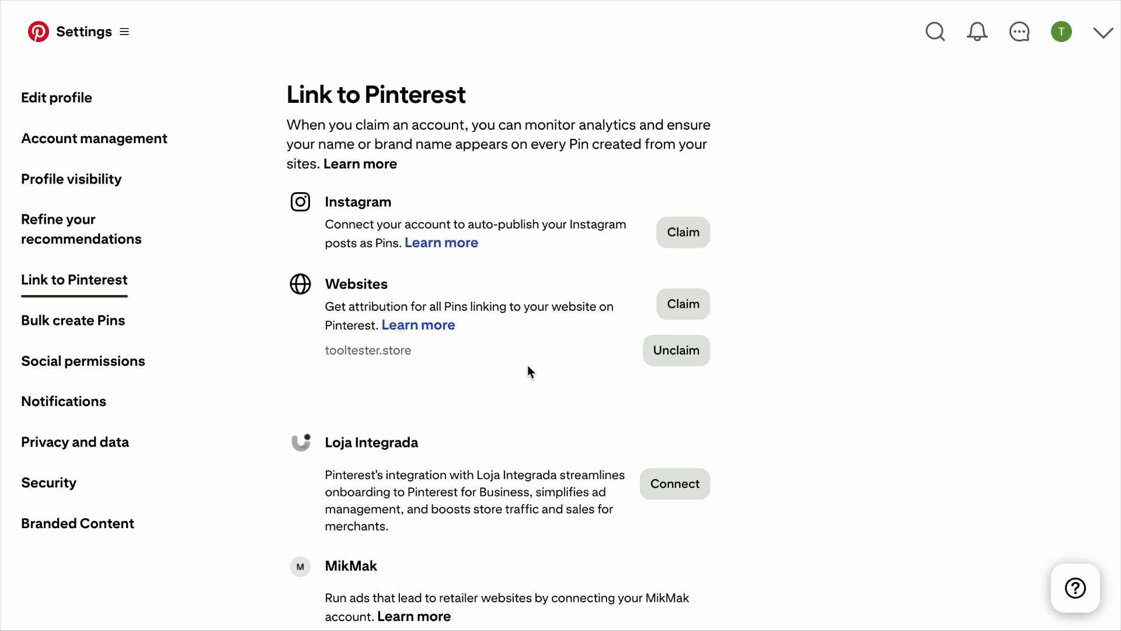
Edit the business profile's name to read SimplyLux | Luxury Home Decor.
click(65, 98)
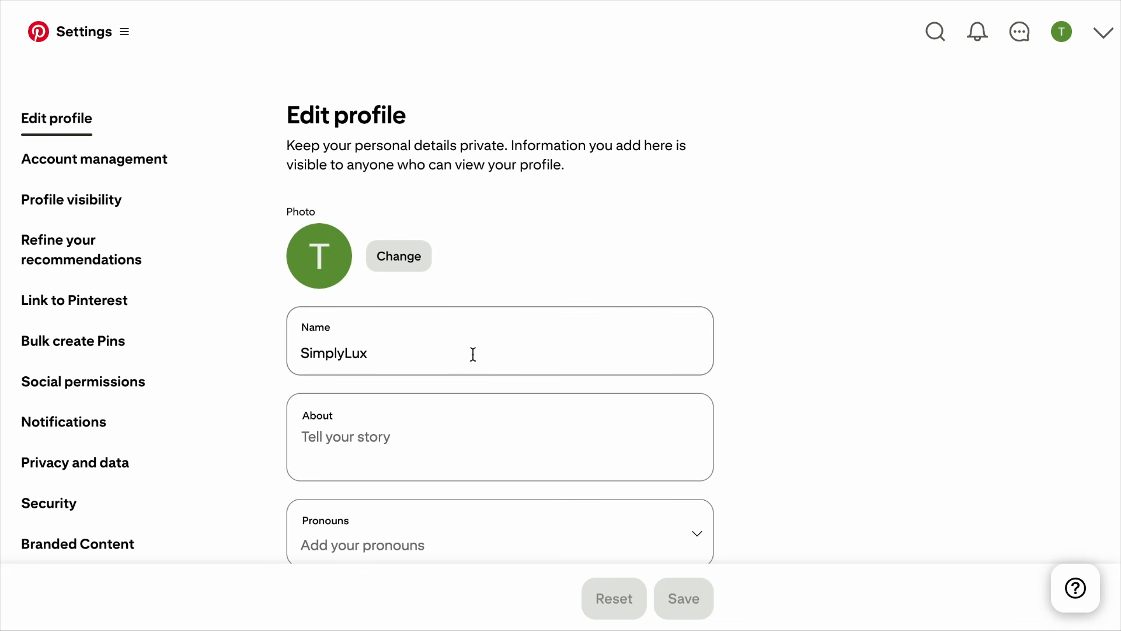
click(411, 357)
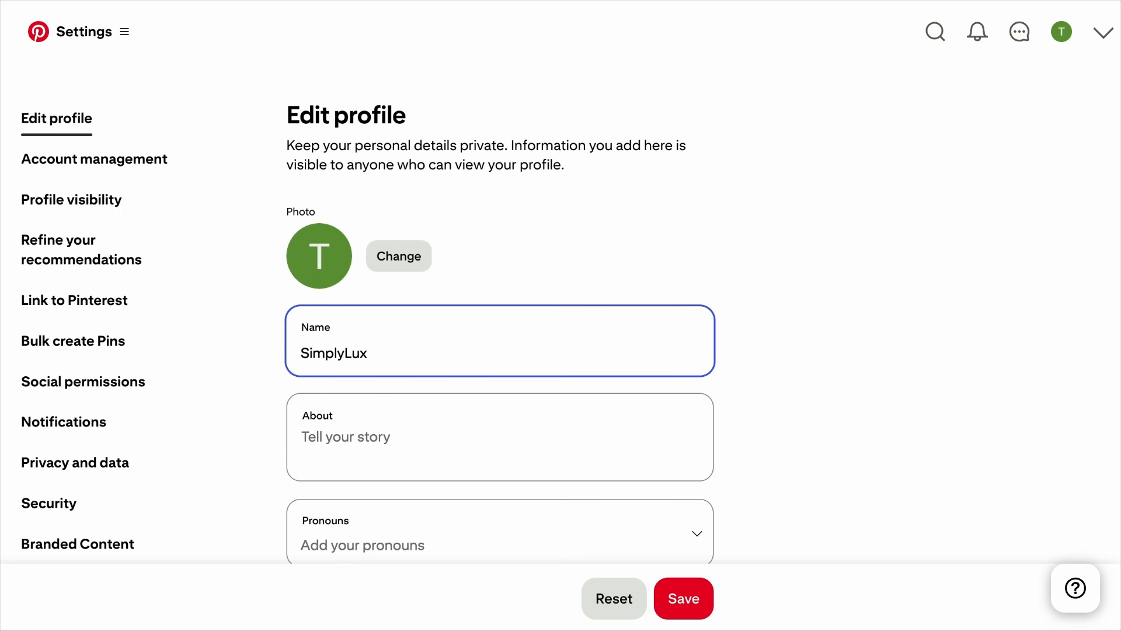
text(| Luxury Home Decor)
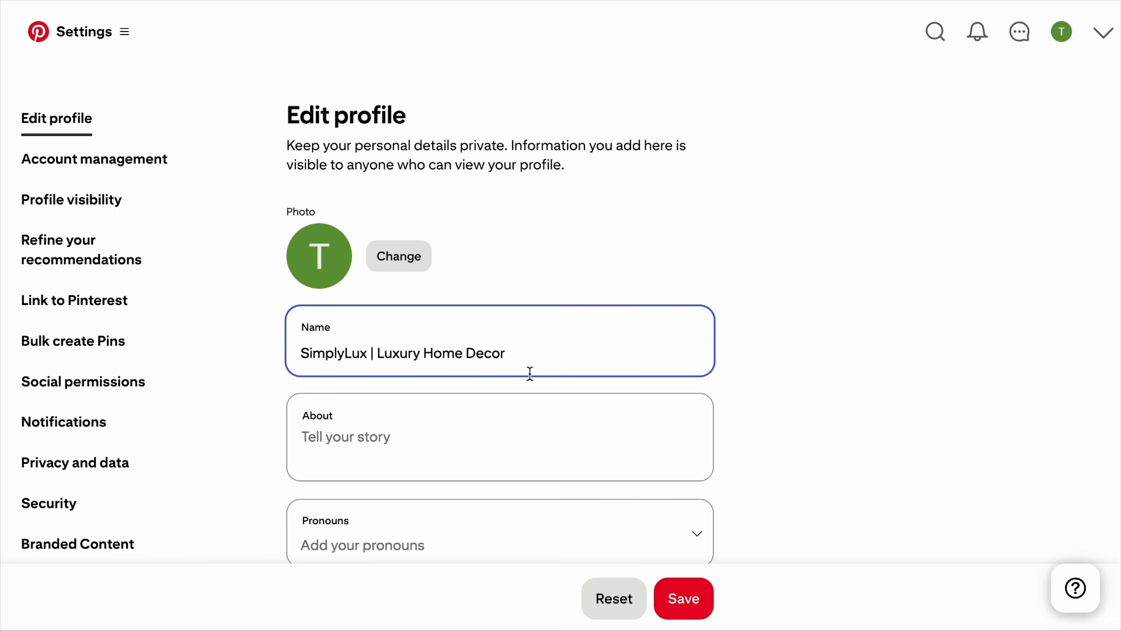
Enter "Luxury Home Decor Ideas, high-end home design tips," as the profile's About text.
click(390, 449)
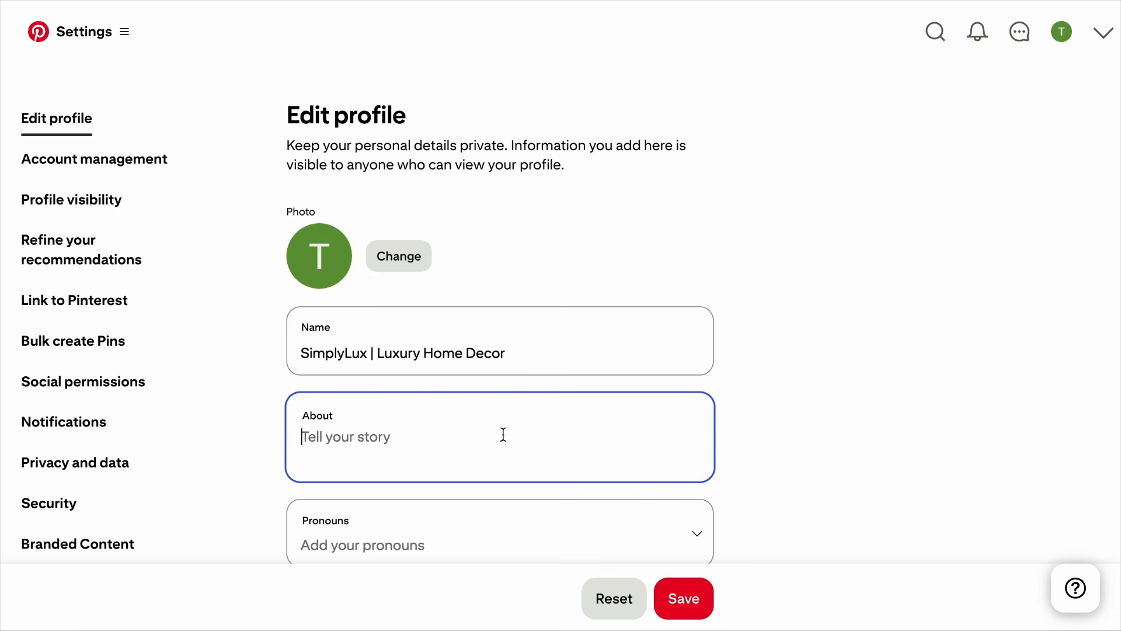
text(Luxury Home Deco)
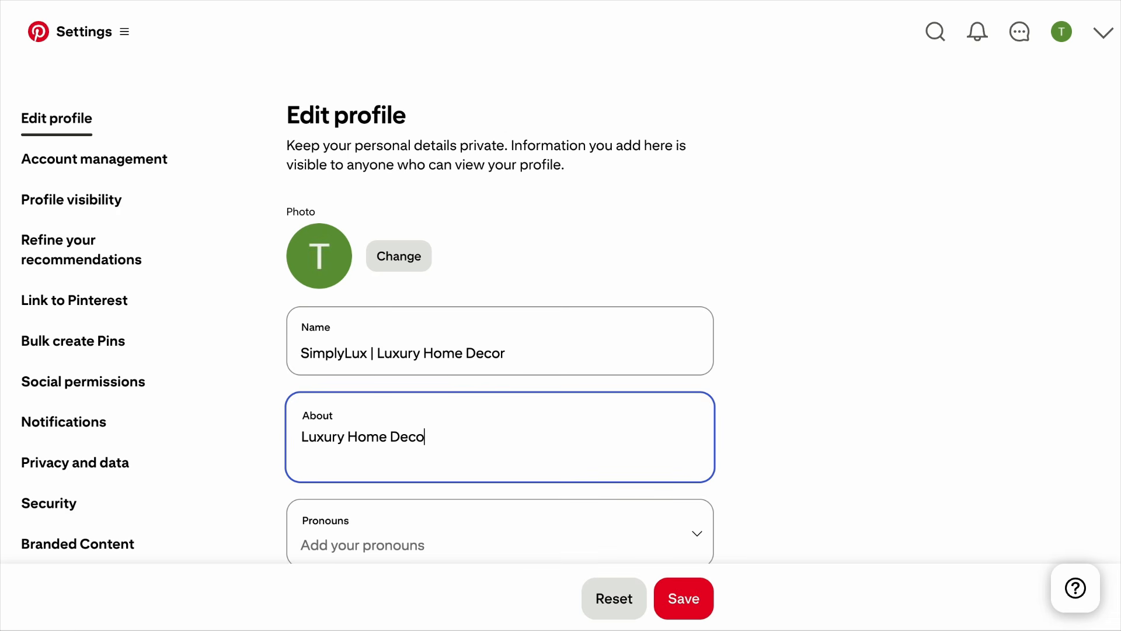
text(r Ideas, high-end home design tips,)
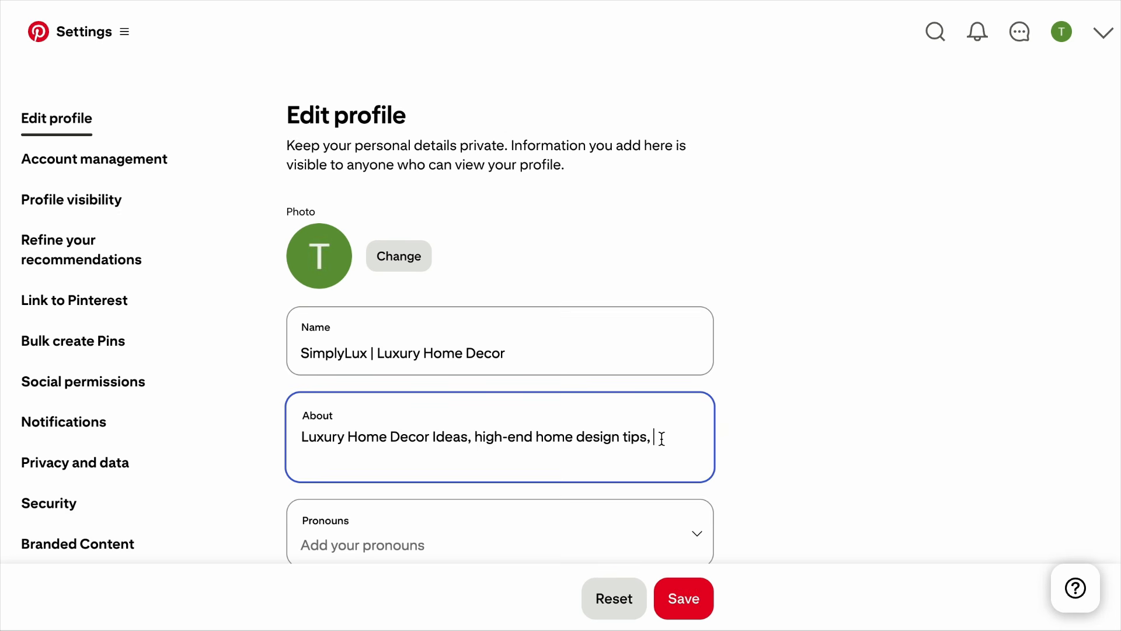
Duplicate the keyword phrases repeatedly within the profile's About text.
drag(661, 439, 244, 440)
key(ctrl+c)
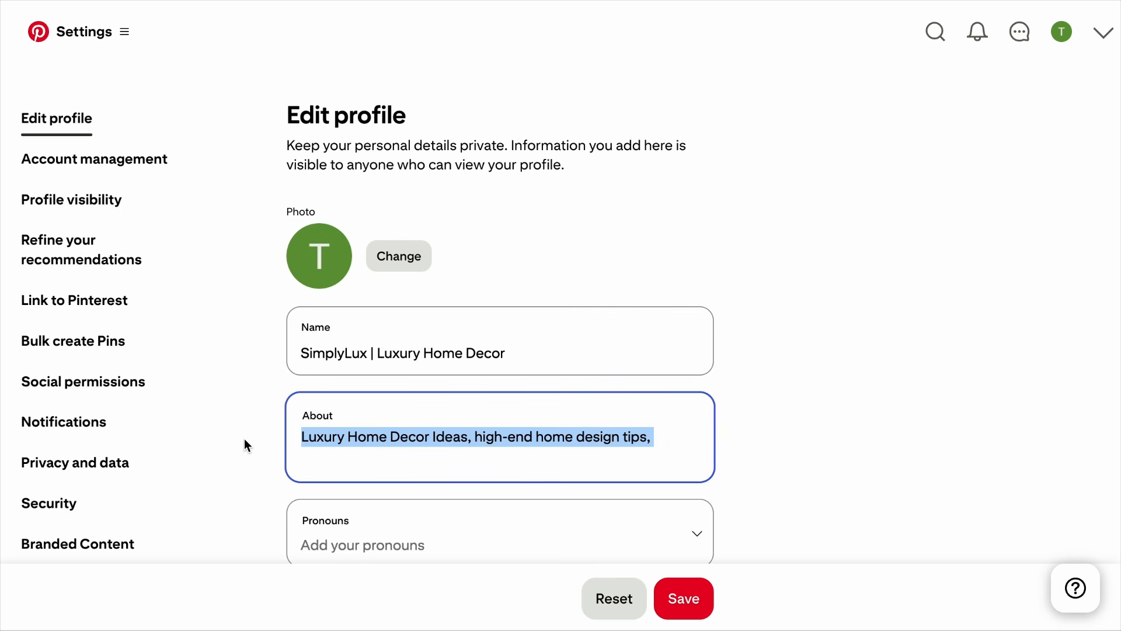
click(674, 441)
key(ctrl+v)
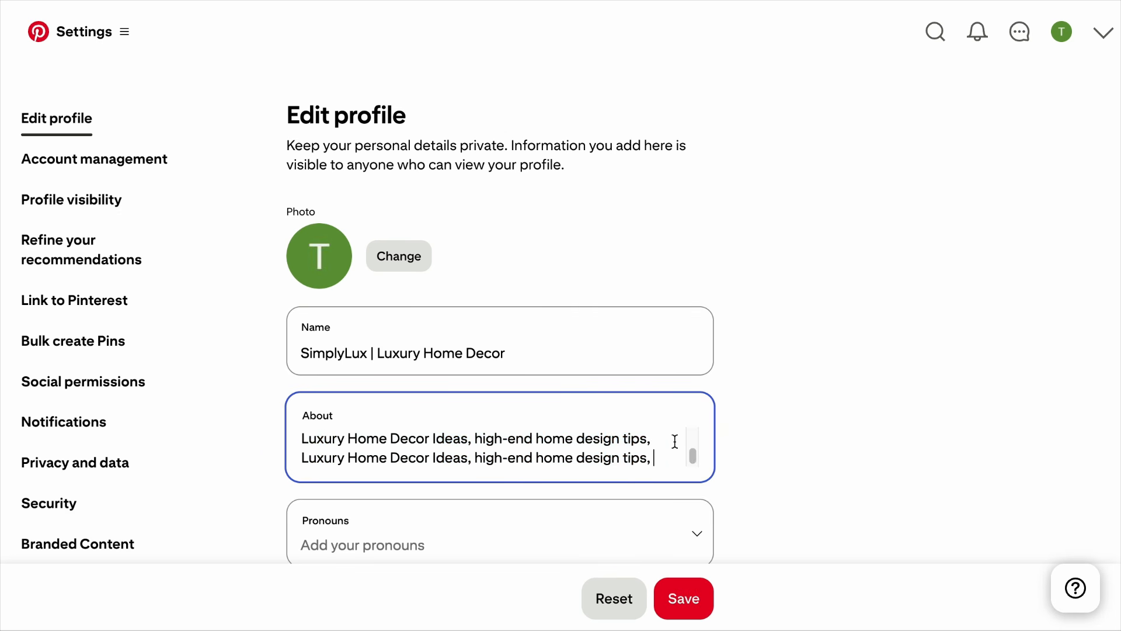
Clear all text from the profile's About field.
drag(666, 465, 338, 345)
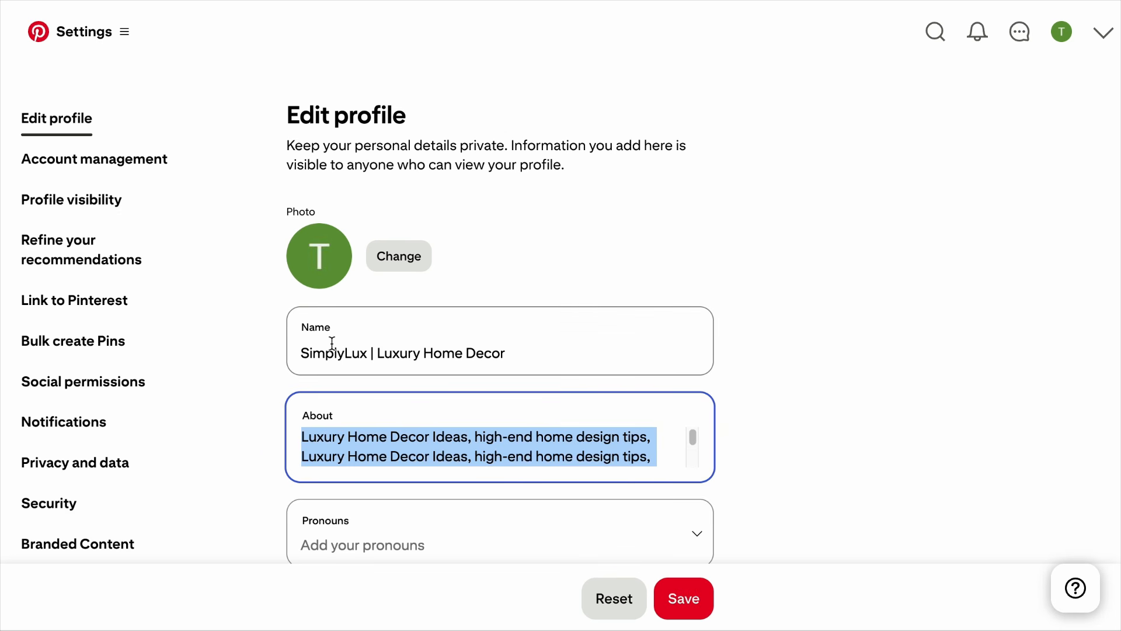
key(BackSpace)
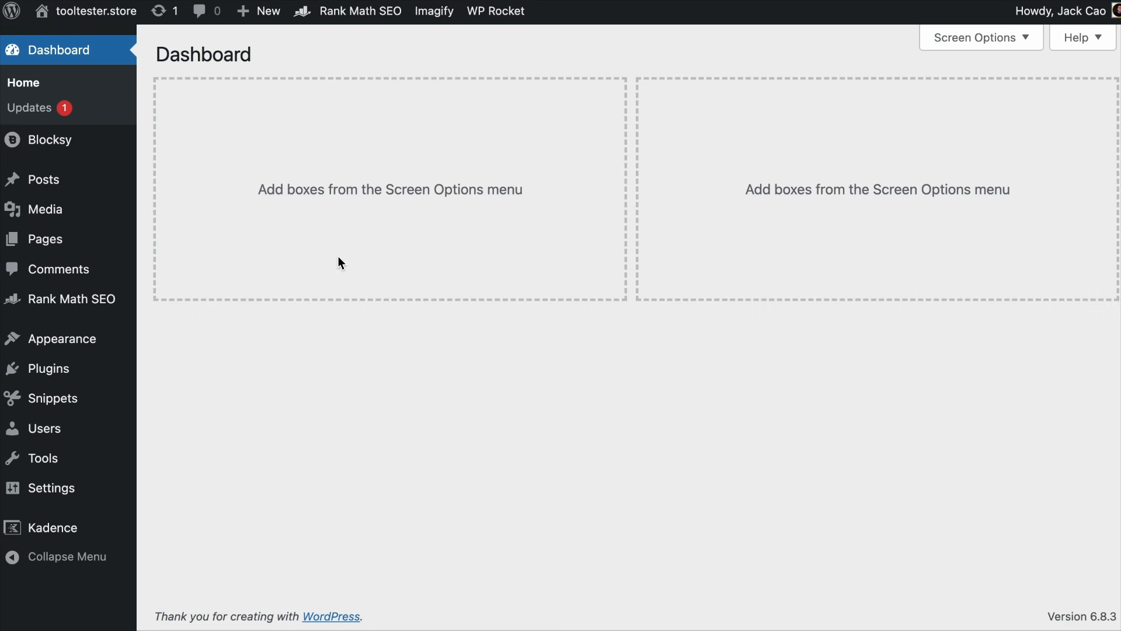
Switch to the WordPress dashboard and open the chat assistant in Rank Math's Content AI.
mouse_move(78, 310)
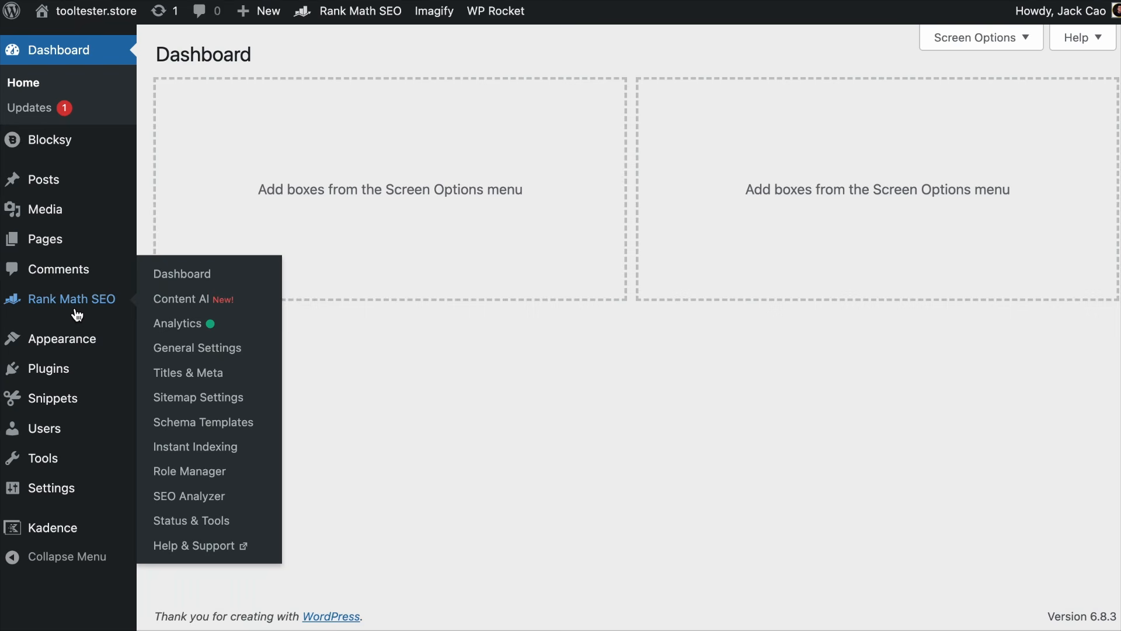
click(156, 302)
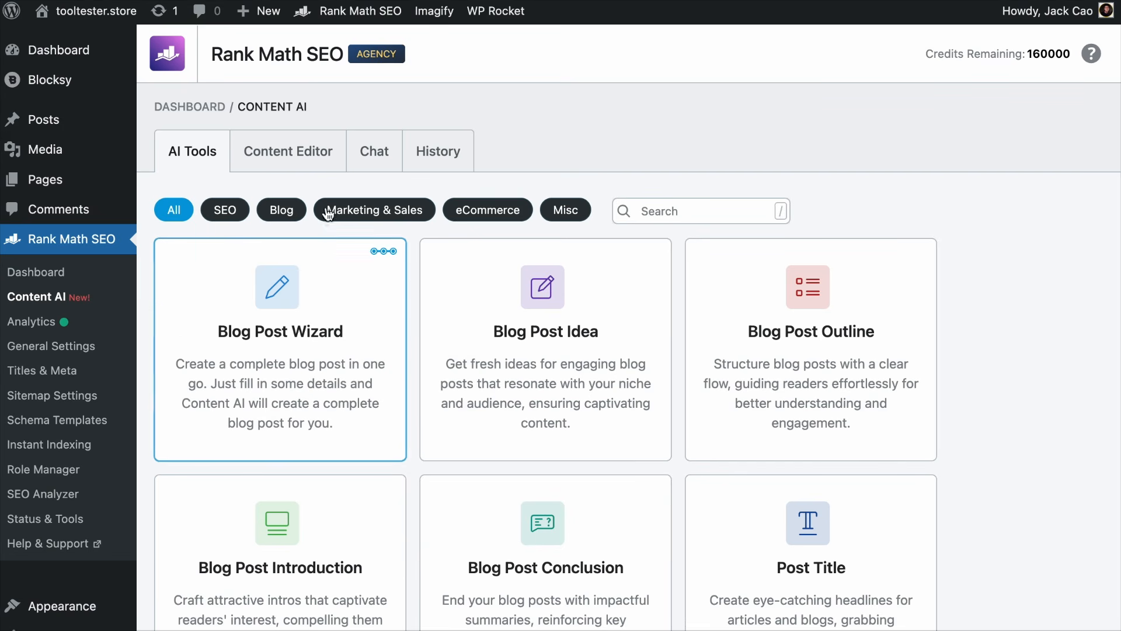
click(383, 154)
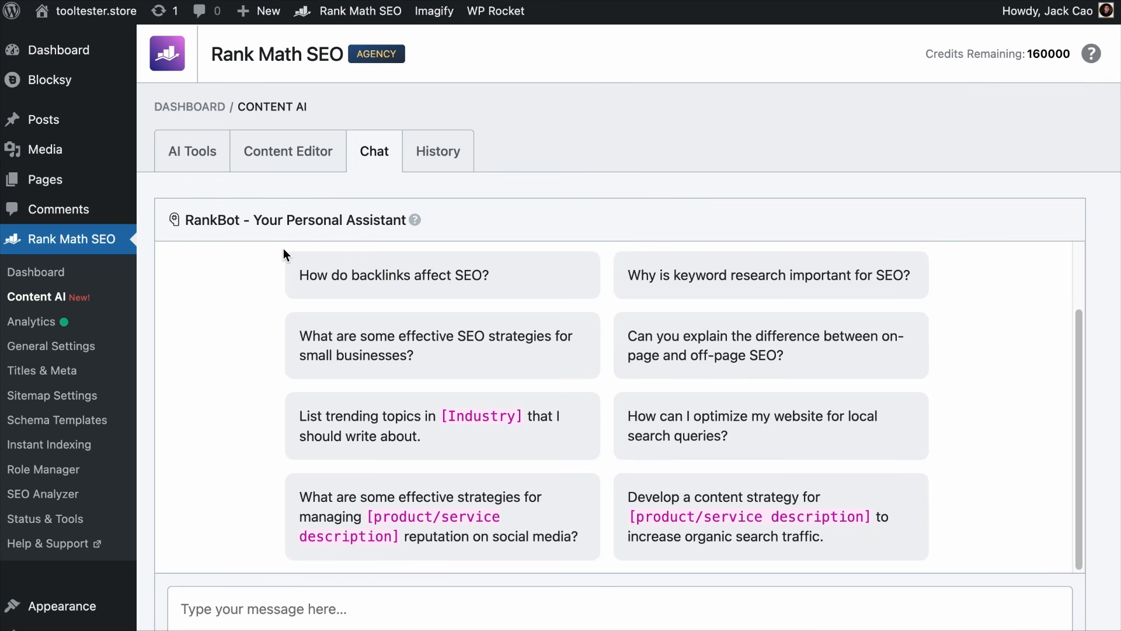
Ask RankBot for a Pinterest bio for luxury home decor brand "SimplyLux" using "Luxury home decor ideas", "high-end home design tips" and "elegant home decor".
scroll(320, 326, down, 3)
click(283, 467)
text(W)
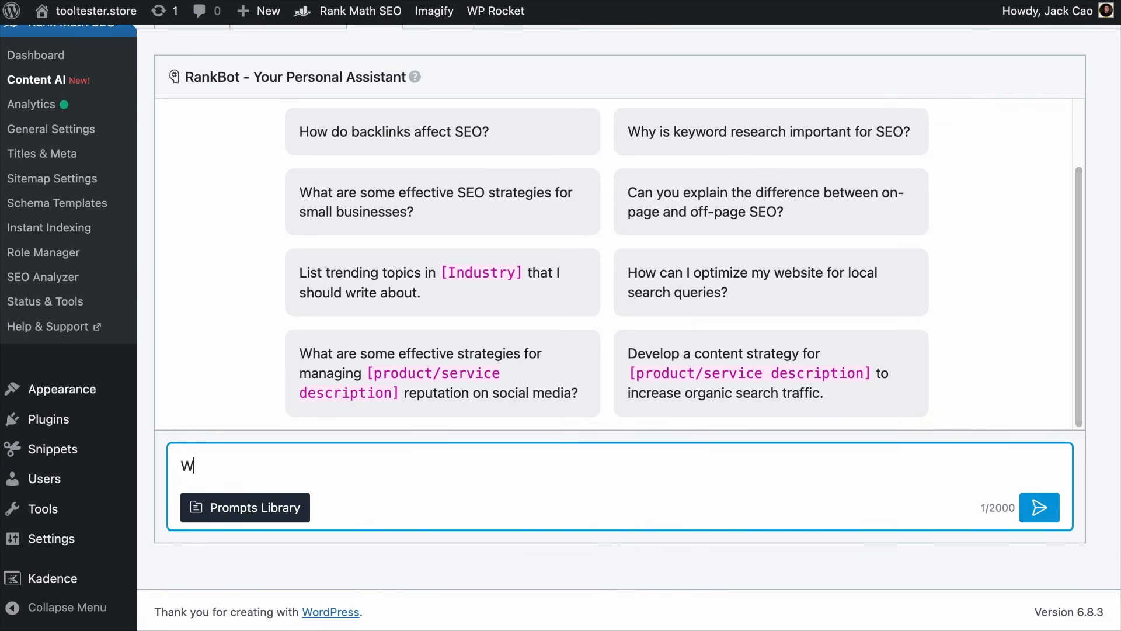
text(rite a Pintrest bio for a luxu)
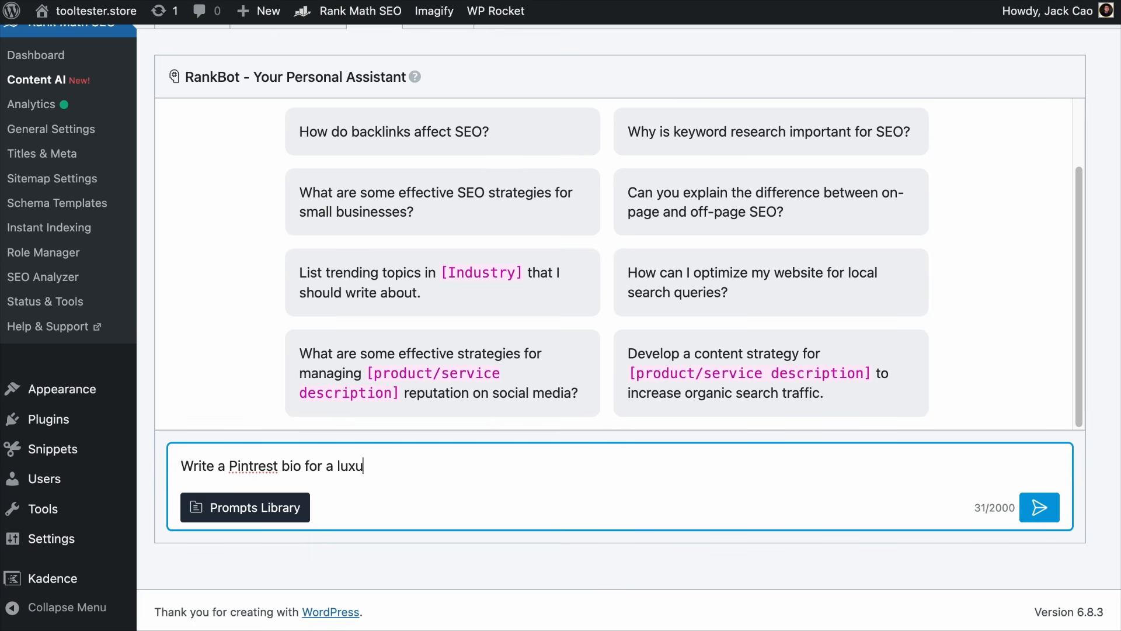
text(ry home decor brand name "S)
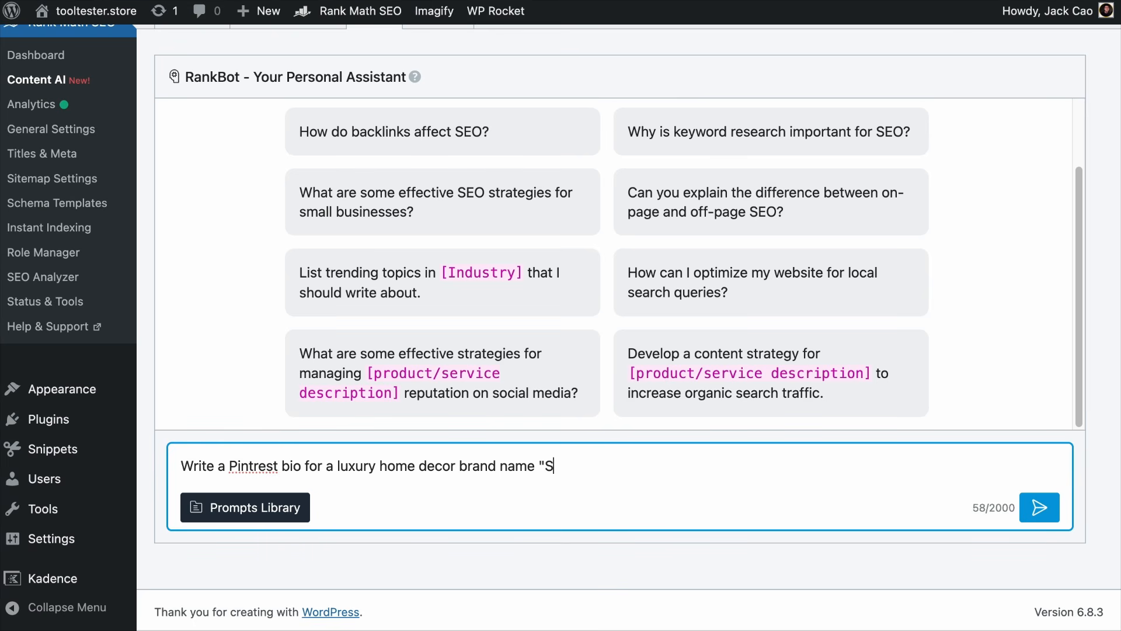
text(implyLux" and include t)
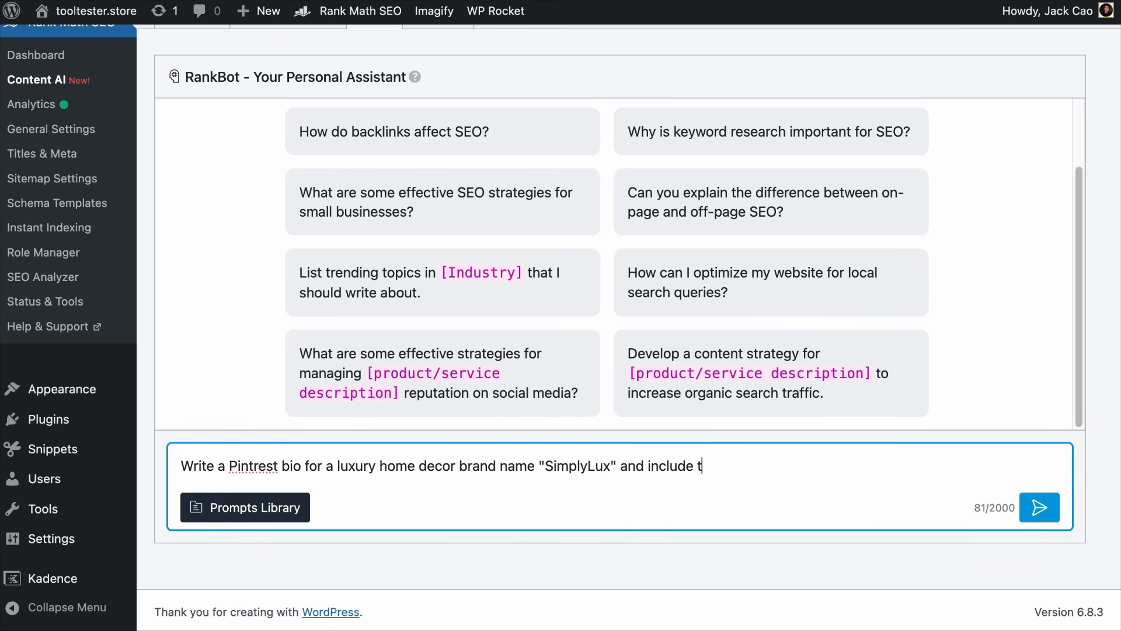
text(he keywords "Luxury home decor id)
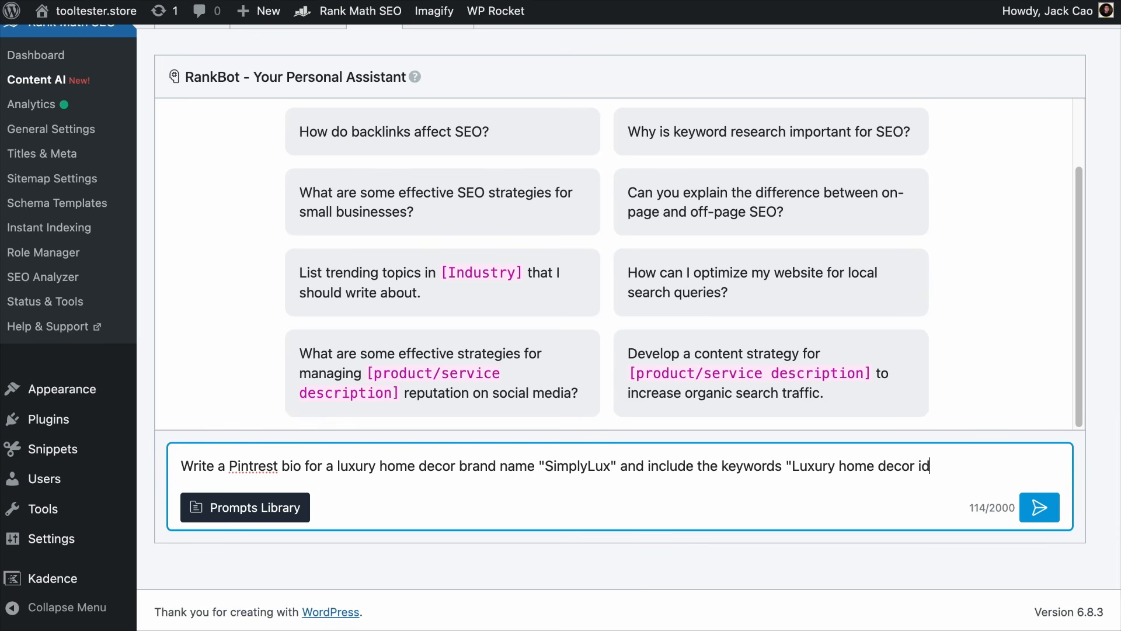
text(eas", "high-end home design )
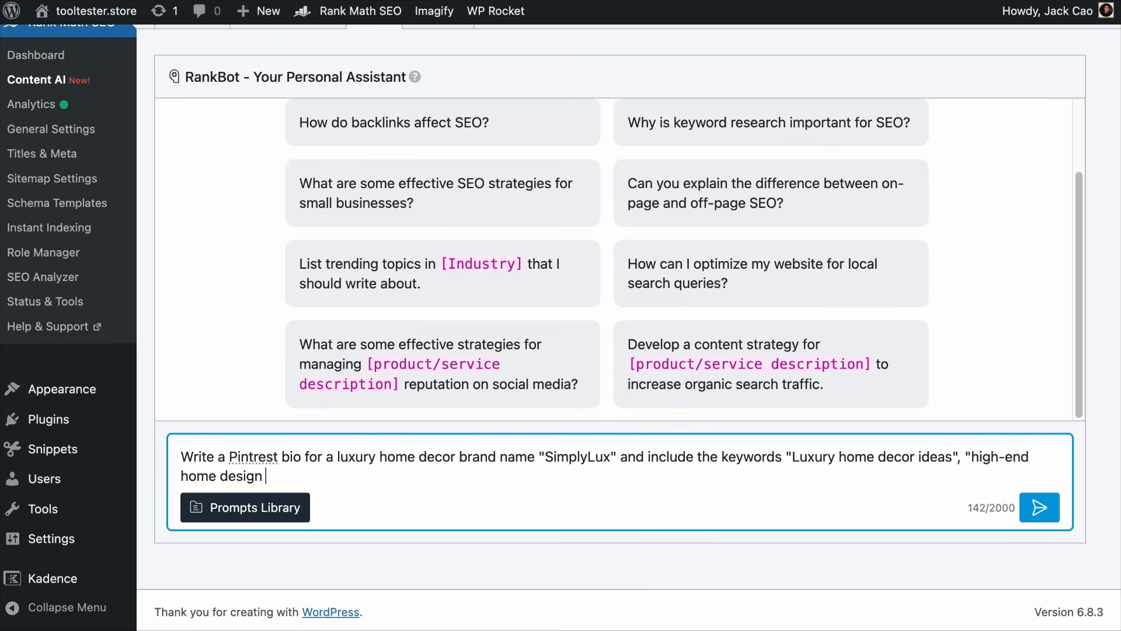
text(tips", and "elegant home deco)
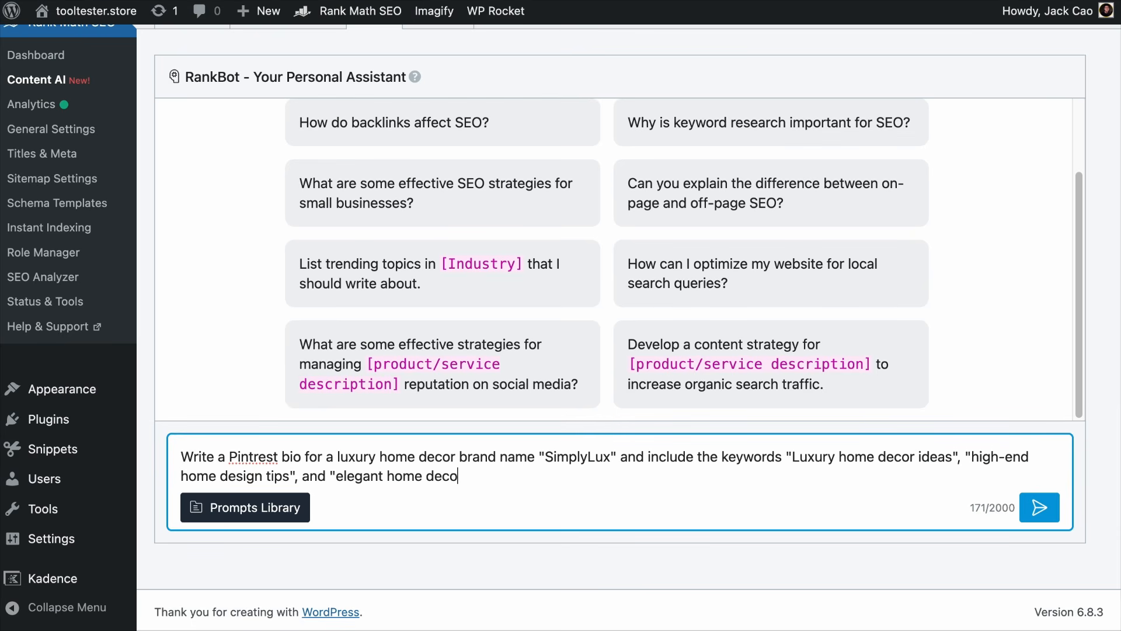
text(r" in the bio.)
click(1051, 509)
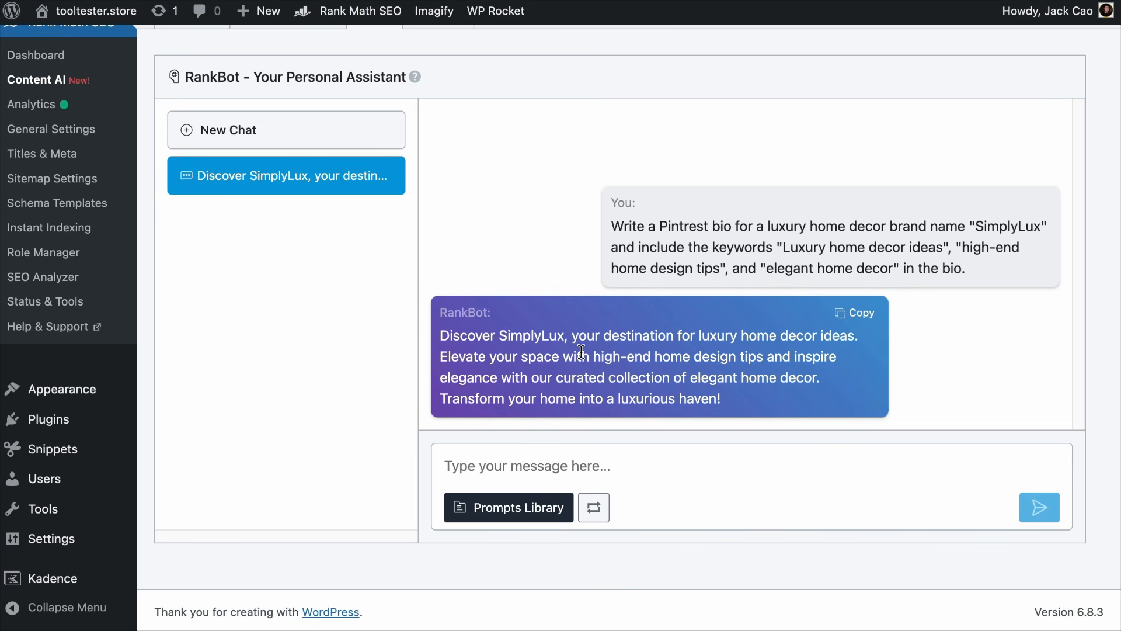
Copy RankBot's generated bio and paste it into the About field of the Pinterest profile.
click(866, 320)
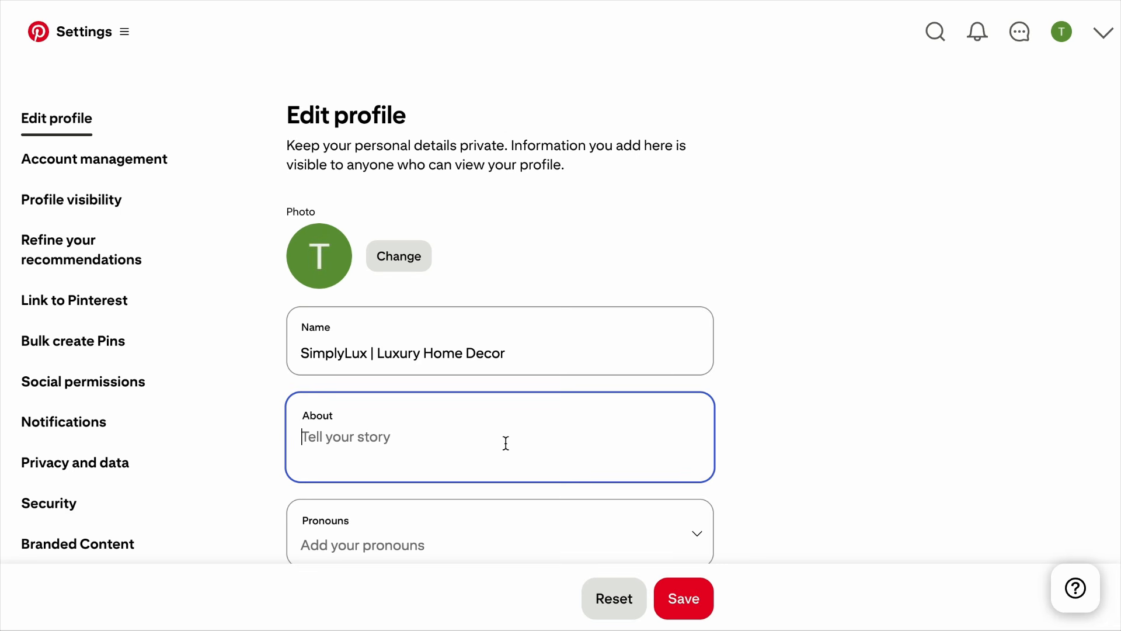
key(ctrl+v)
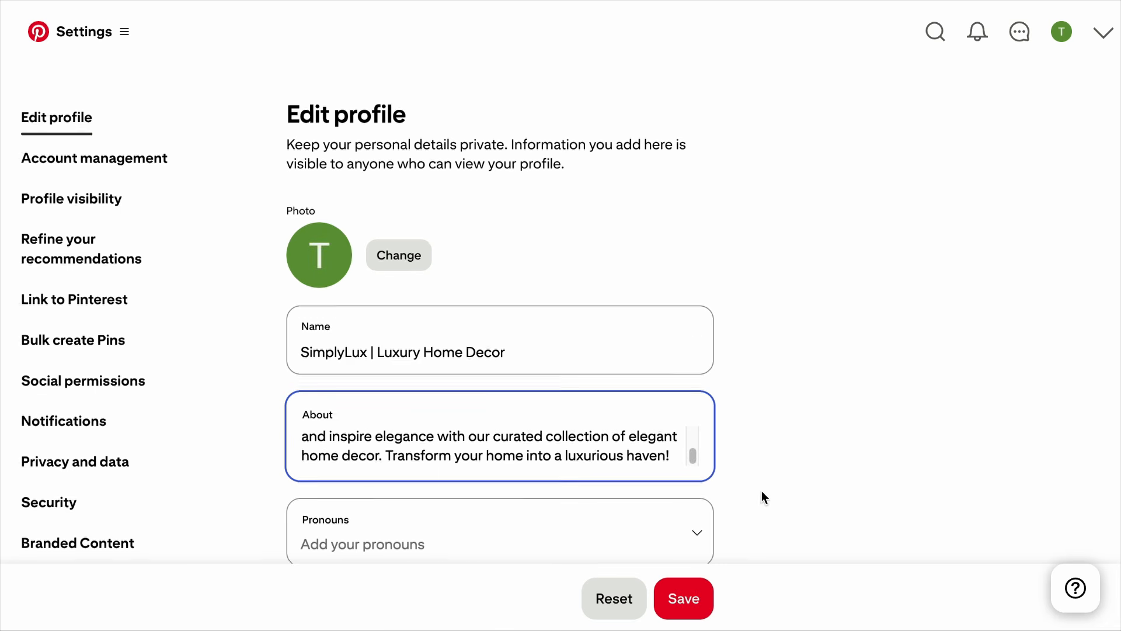
Change the Pinterest profile's username to SimplyLux.
scroll(734, 450, down, 5)
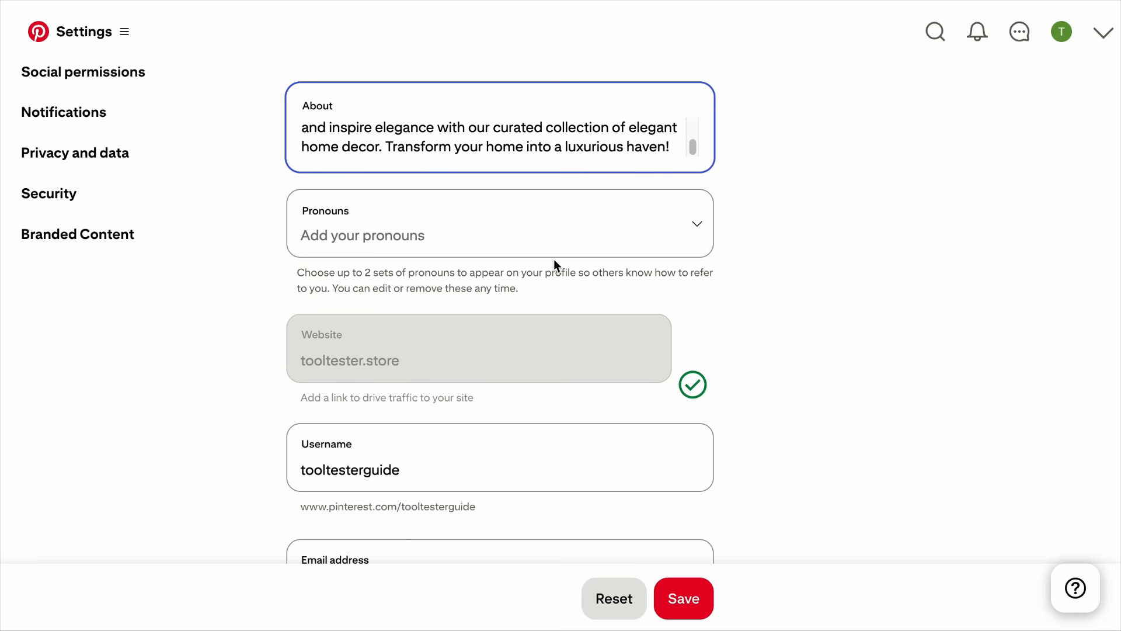
scroll(549, 261, down, 2)
click(409, 372)
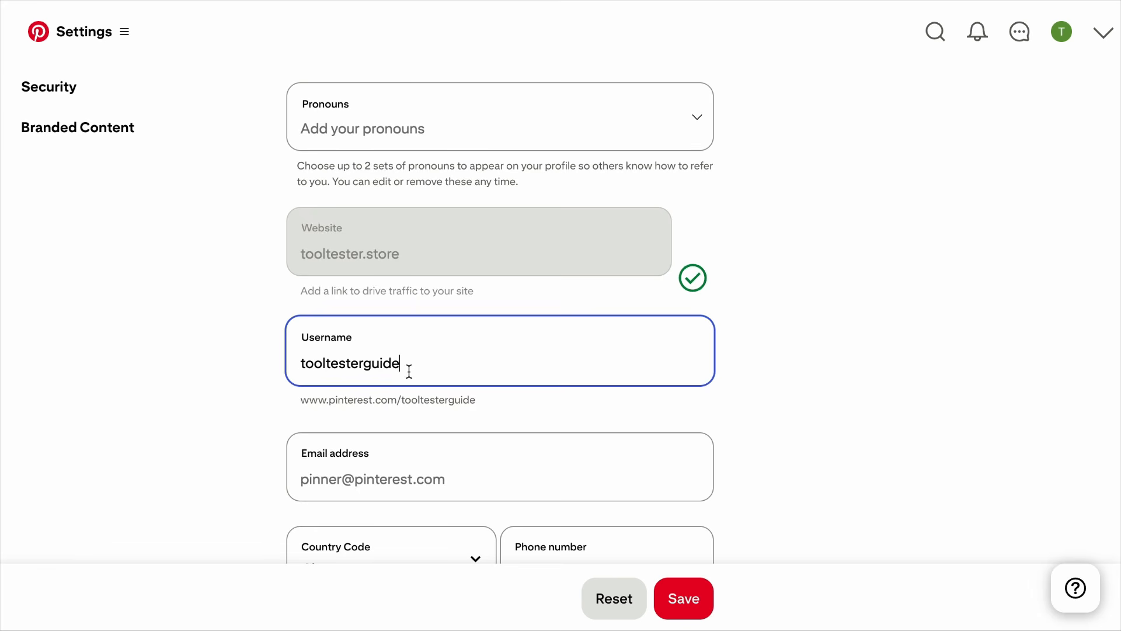
key(ctrl+a)
text(SimplyLux)
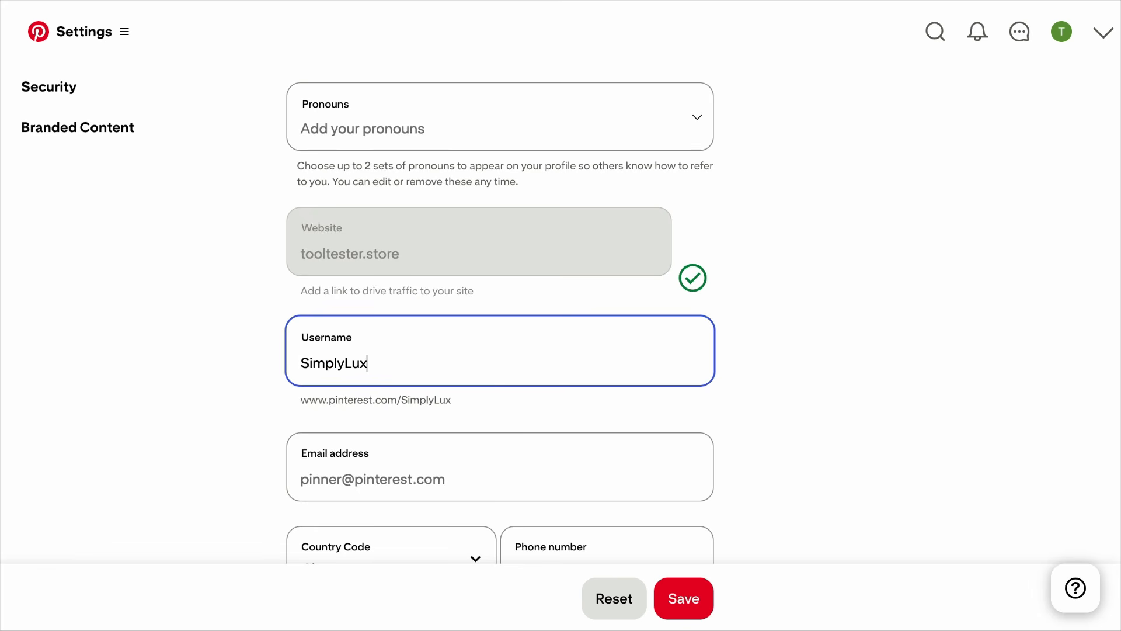
key(Tab)
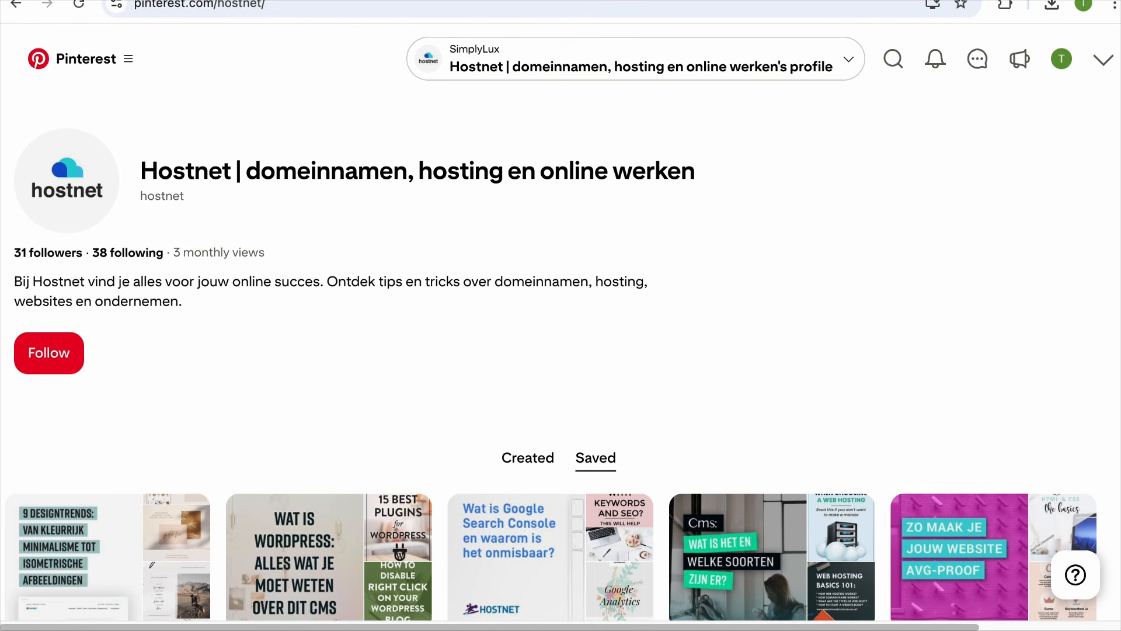
Switch to the Hostnet Pinterest profile and examine the domain and username parts of its web address.
click(252, 23)
click(356, 23)
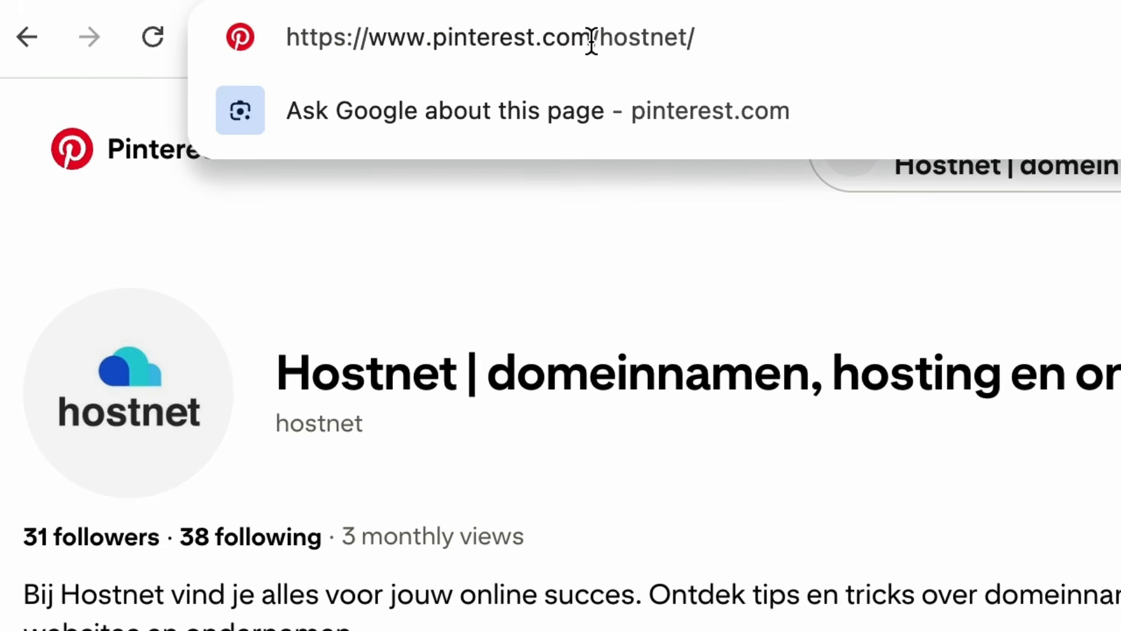
drag(355, 23, 112, 23)
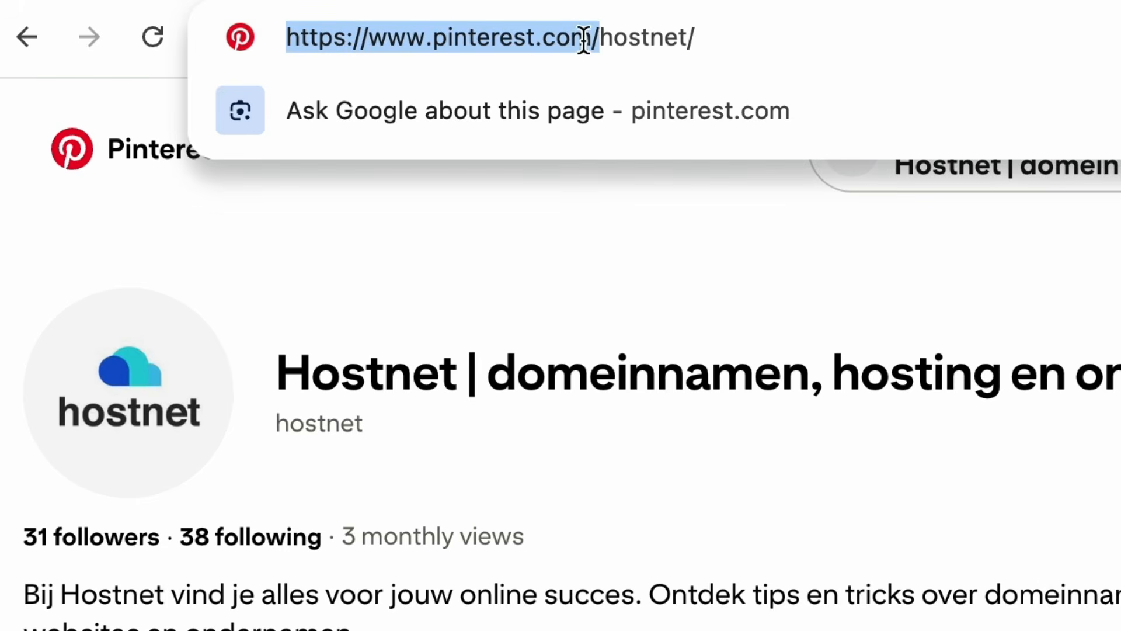
click(594, 37)
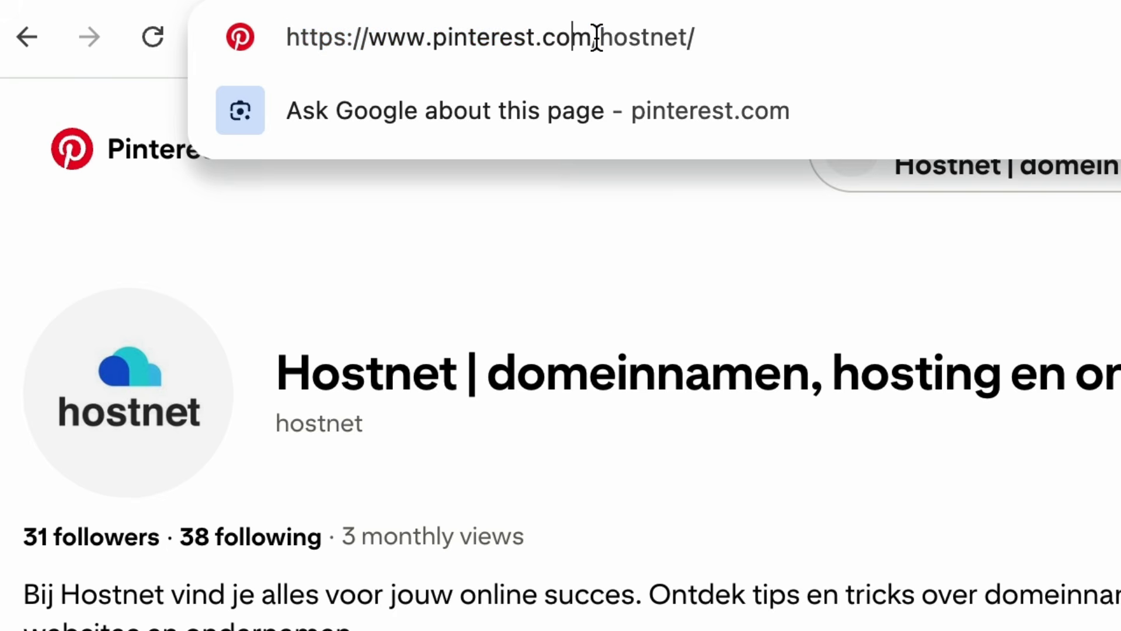
drag(594, 37, 730, 36)
click(700, 290)
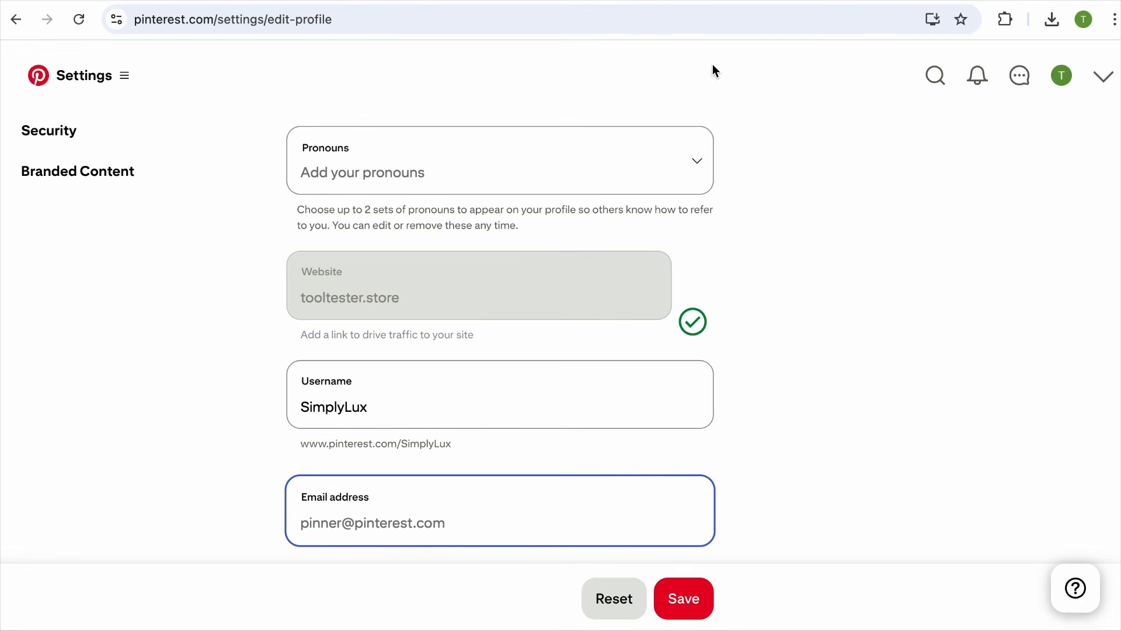
Return to the profile settings and save the edits, leaving the contact and address details blank.
scroll(676, 328, down, 2)
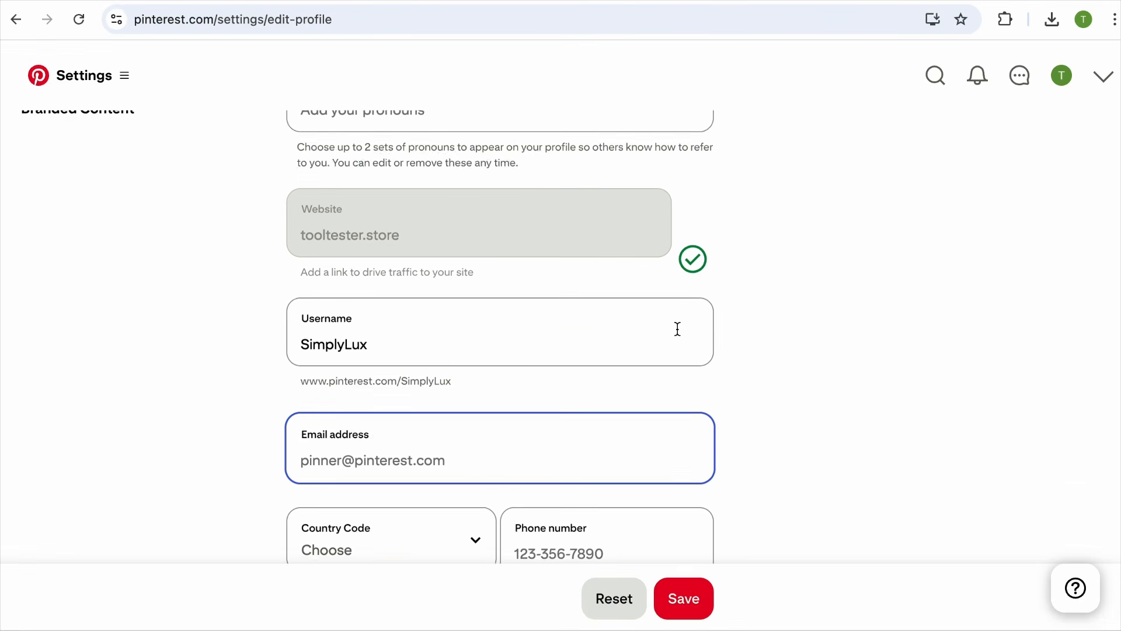
scroll(503, 392, down, 1)
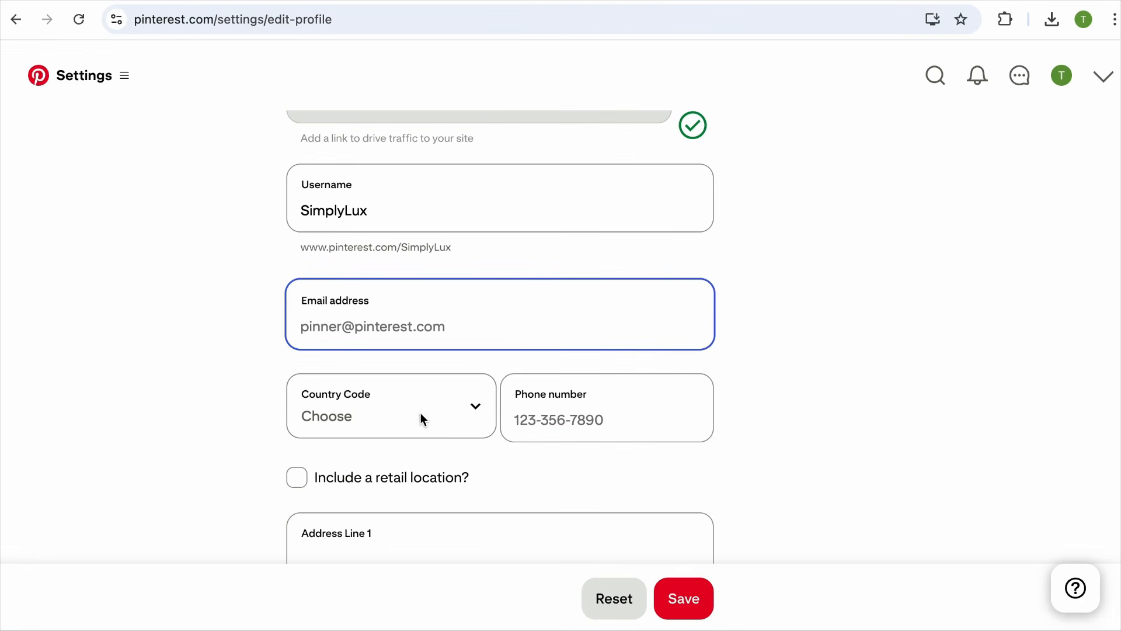
scroll(520, 439, down, 3)
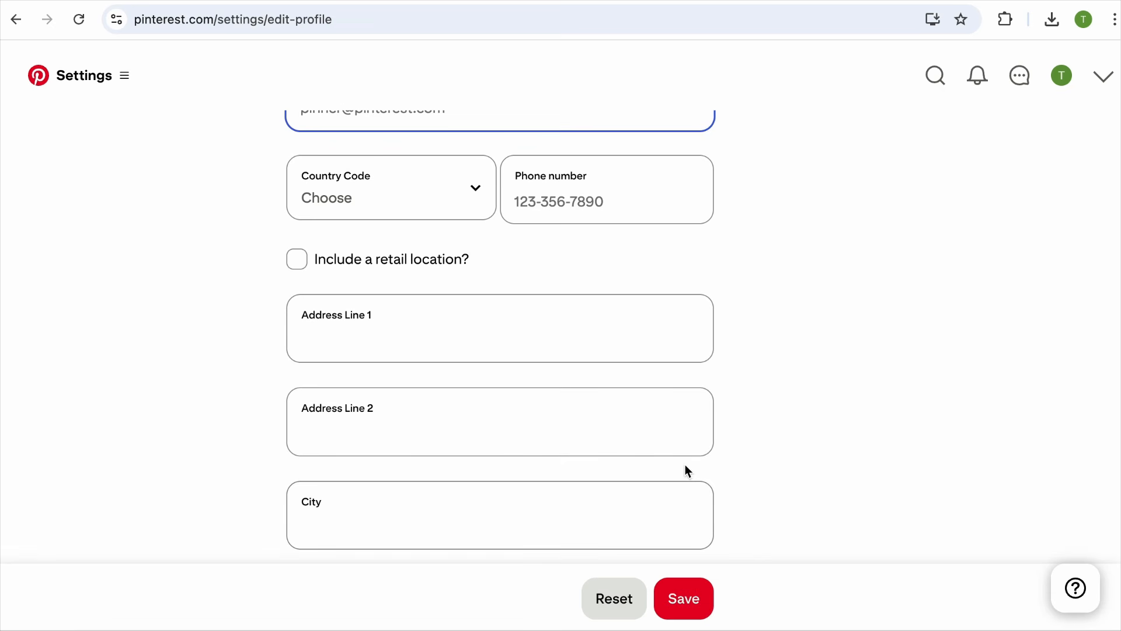
scroll(686, 467, down, 5)
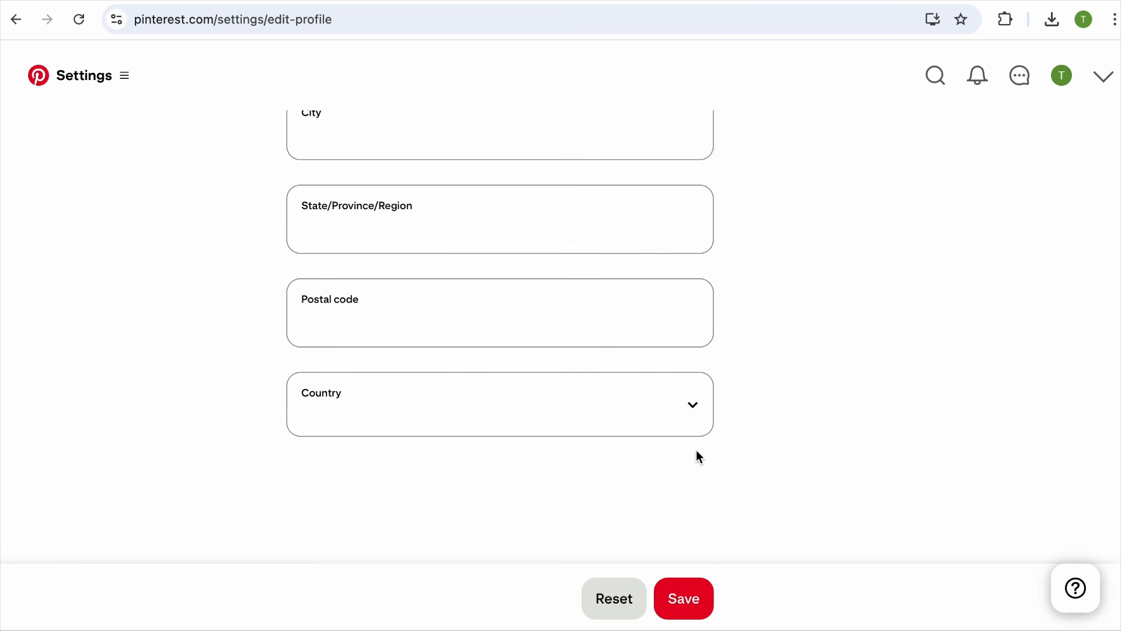
click(682, 605)
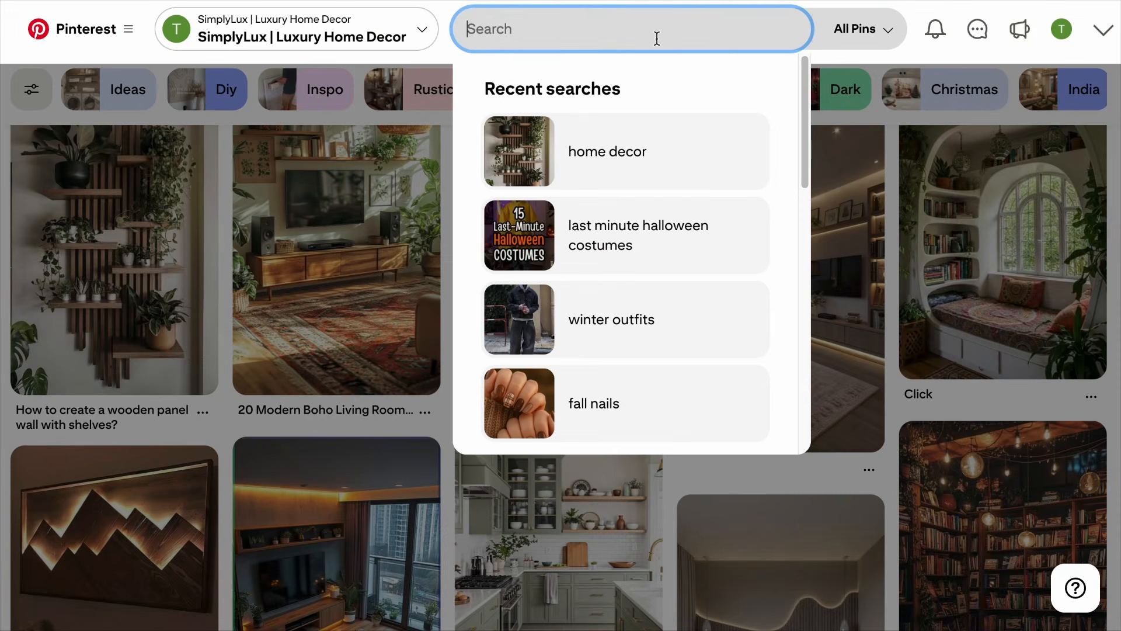
Try "high-end interior styling ideas" as a search term, and search Pinterest for "luxury modern bedroom design" to browse the pins.
text(luxury modern bedroom design)
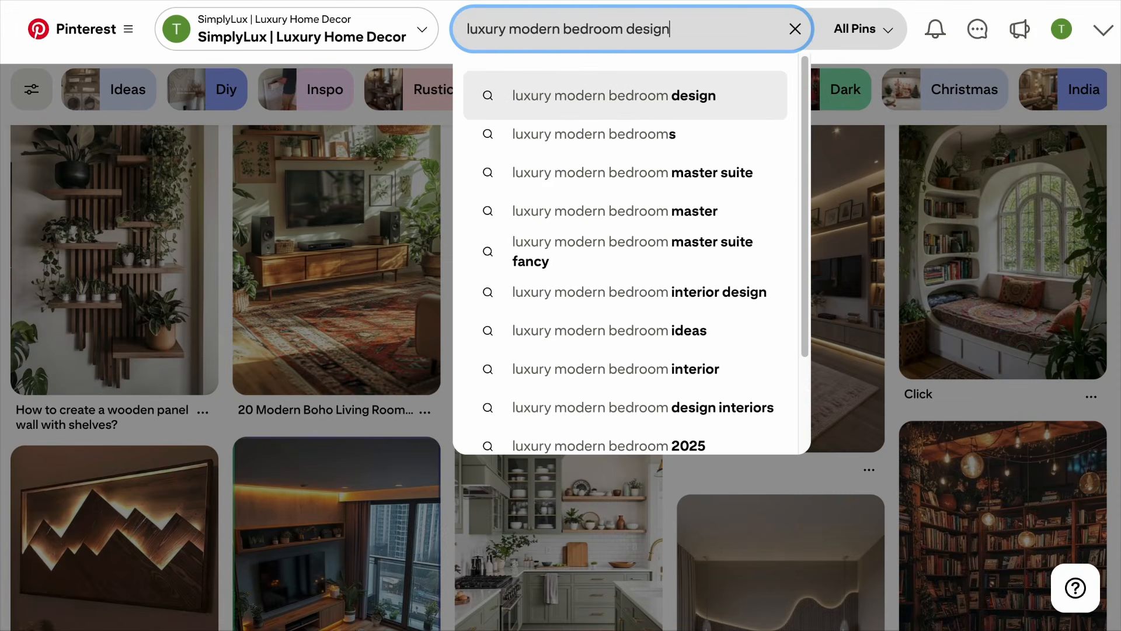
key(ctrl+a)
text(high-end interior styling id)
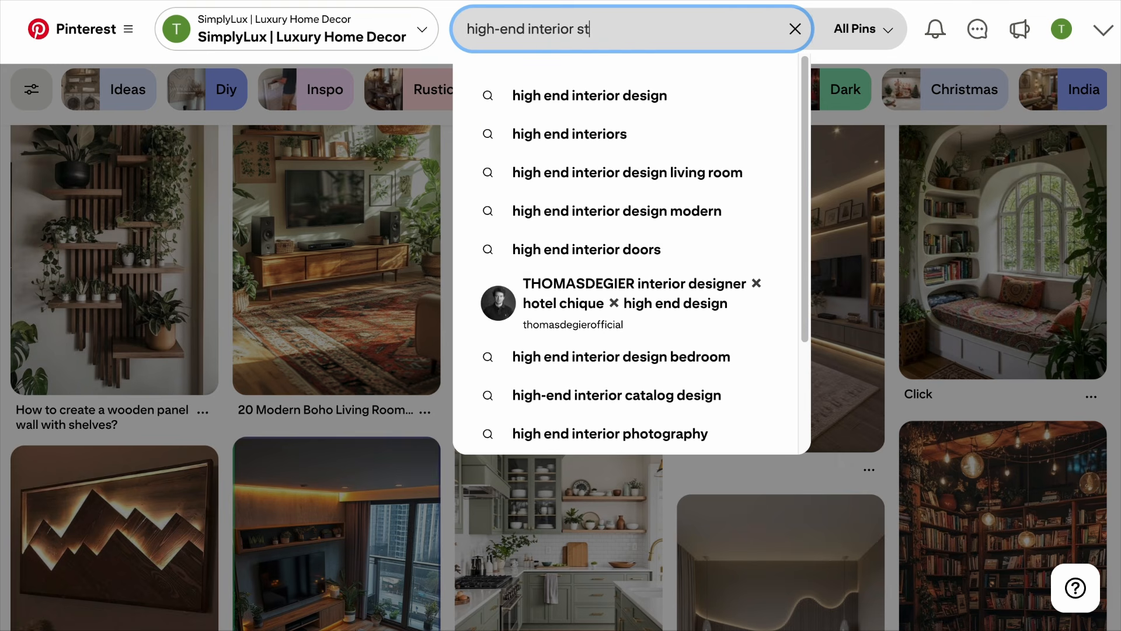
text(eas)
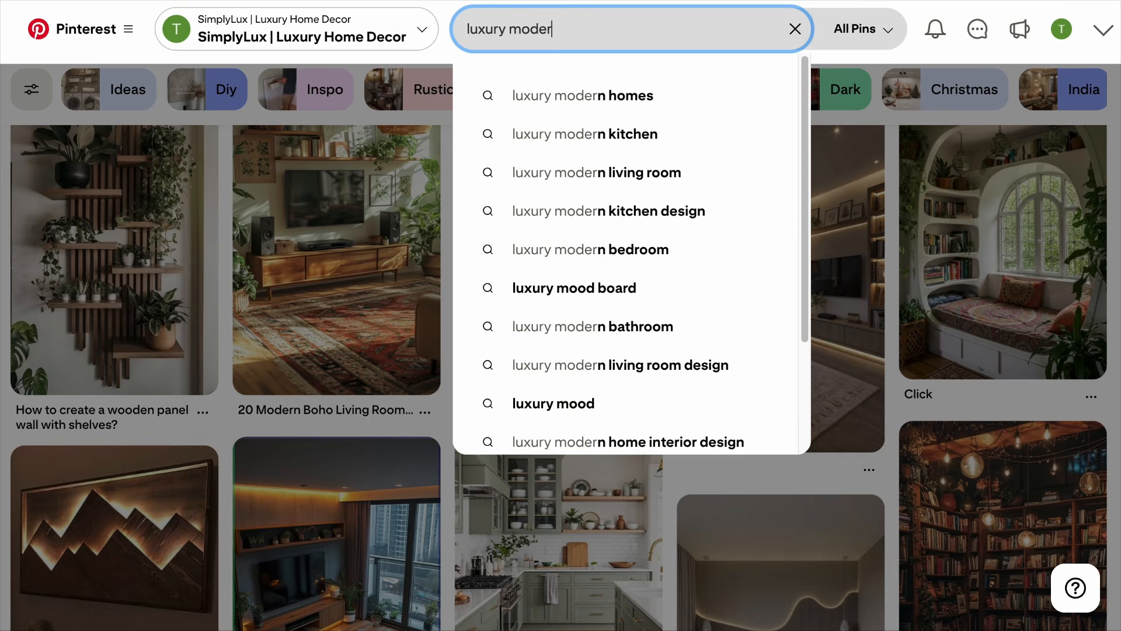
text(n bedroom design)
key(Return)
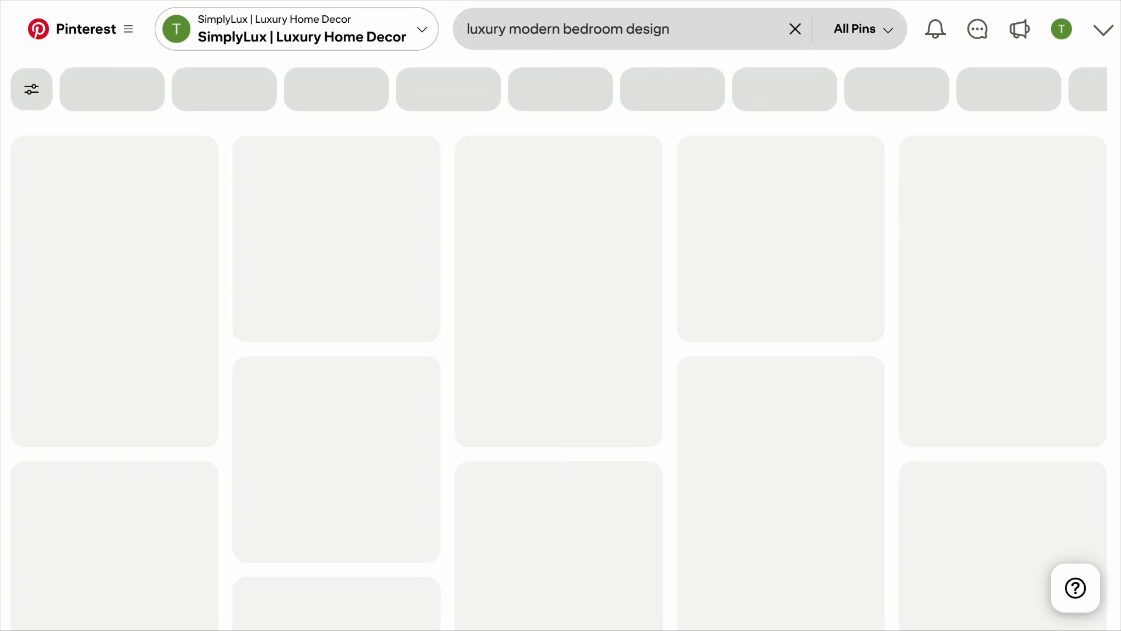
scroll(890, 75, down, 3)
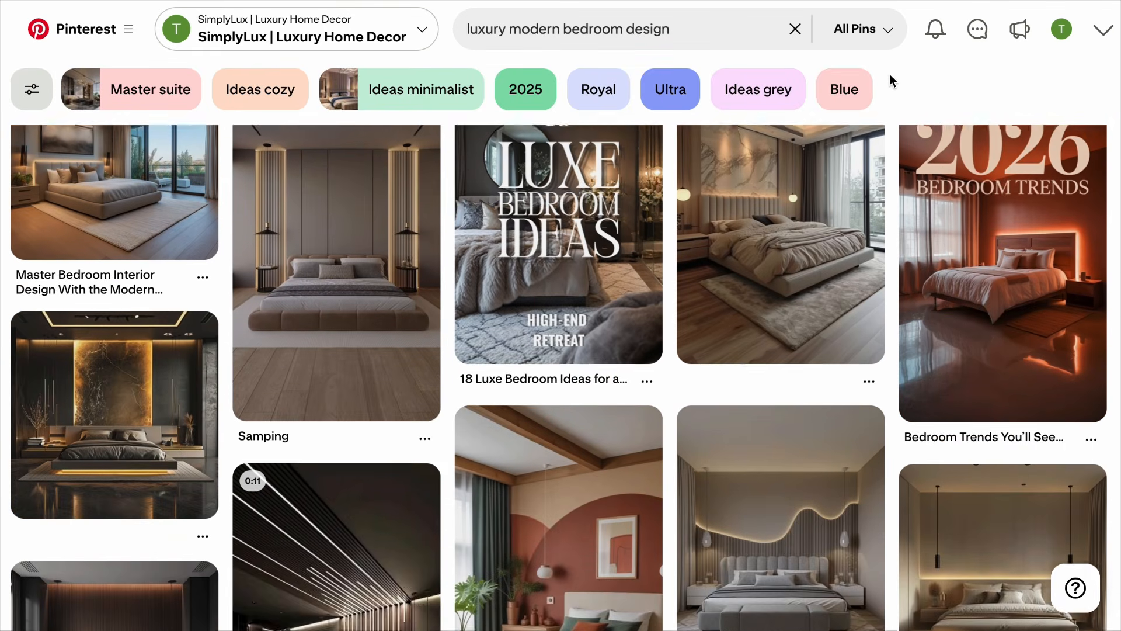
Browse the "luxury modern bedroom design" pins to examine their titles and image styles.
scroll(890, 72, down, 2)
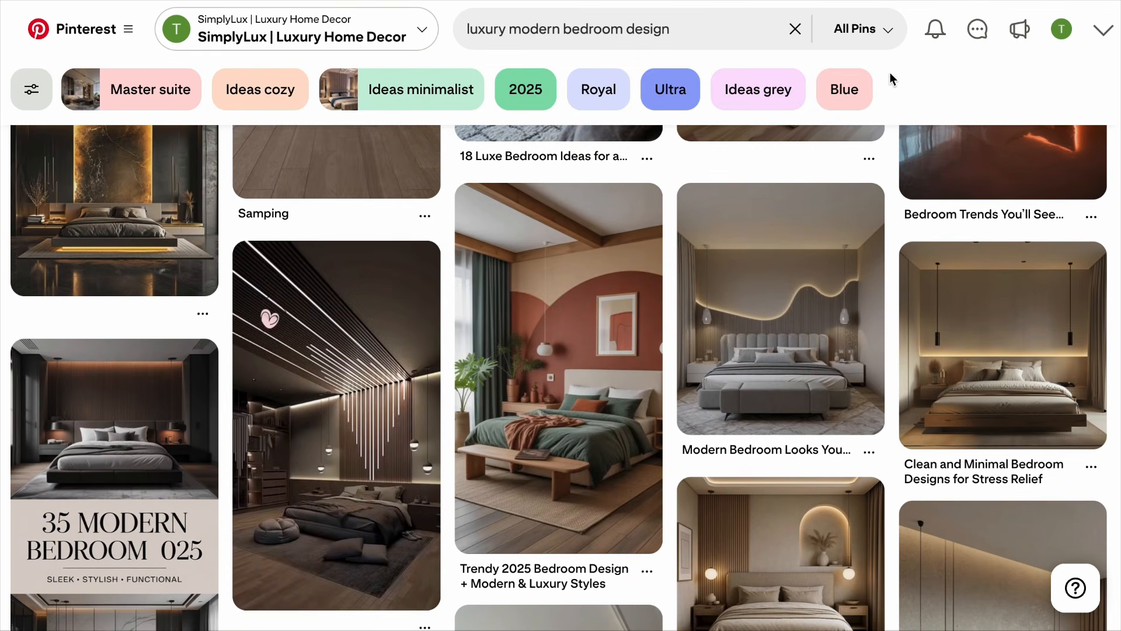
scroll(890, 73, down, 3)
scroll(890, 72, down, 1)
scroll(890, 72, down, 4)
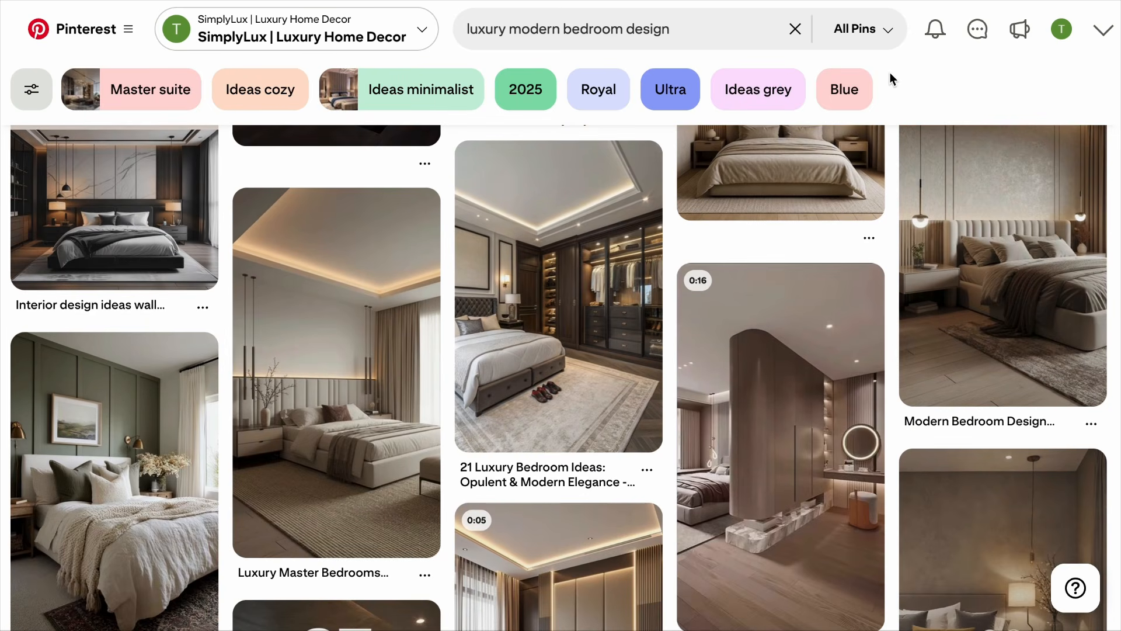
scroll(890, 72, down, 5)
scroll(889, 71, down, 3)
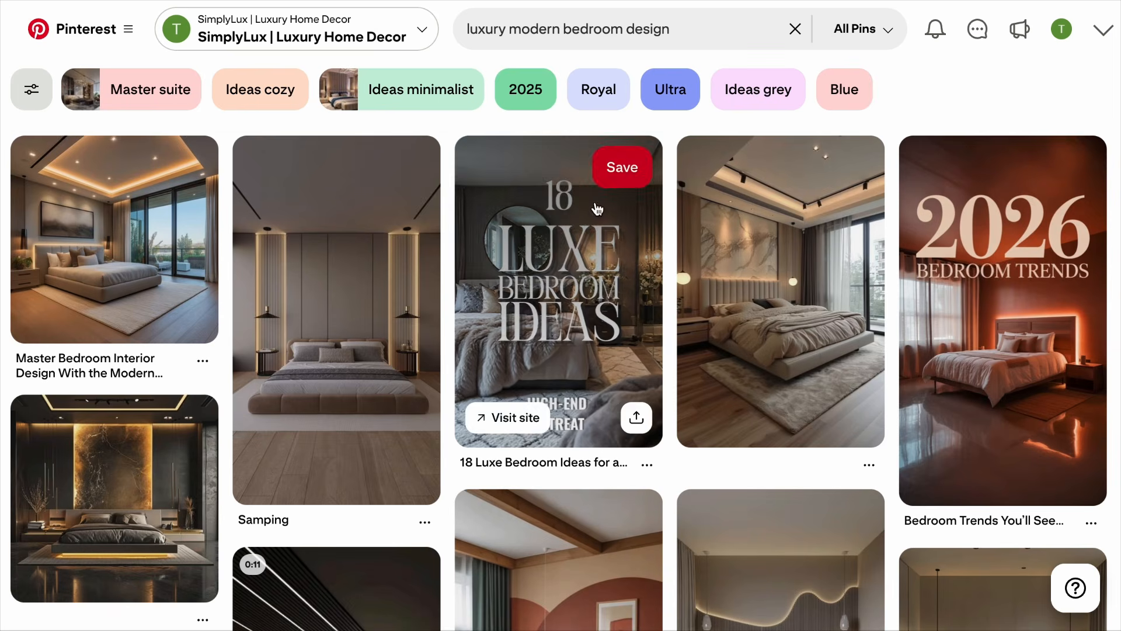
Read the full description and hashtags of the "18 Luxe Bedroom Ideas for a High-End Retreat" pin, and return to the search results.
click(595, 208)
scroll(485, 352, down, 4)
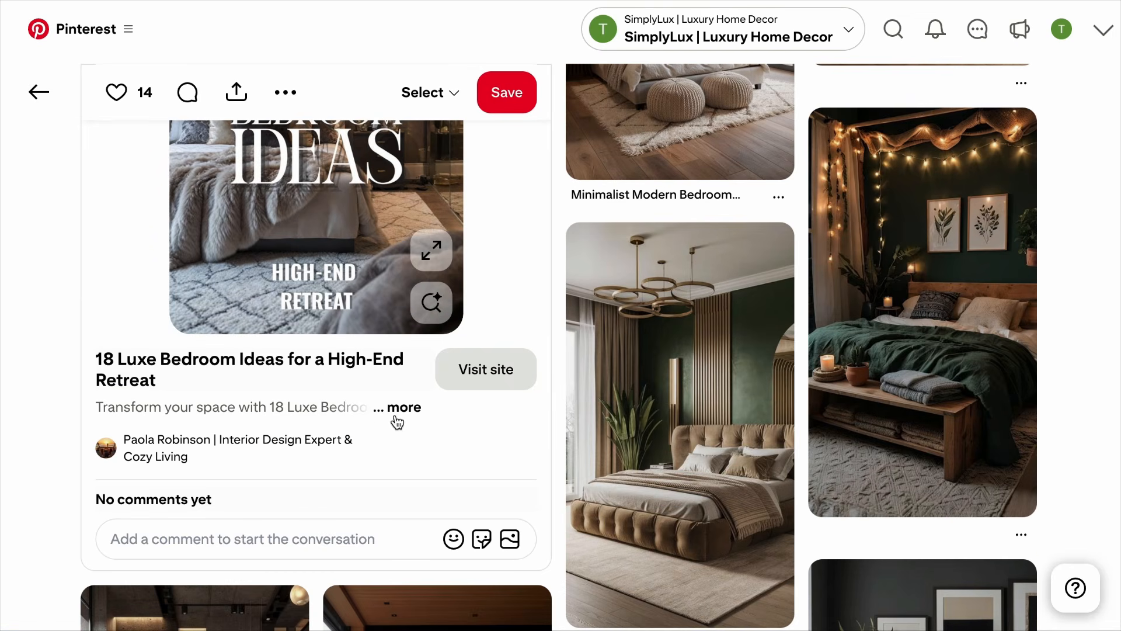
click(396, 414)
scroll(396, 413, down, 1)
scroll(396, 413, down, 1)
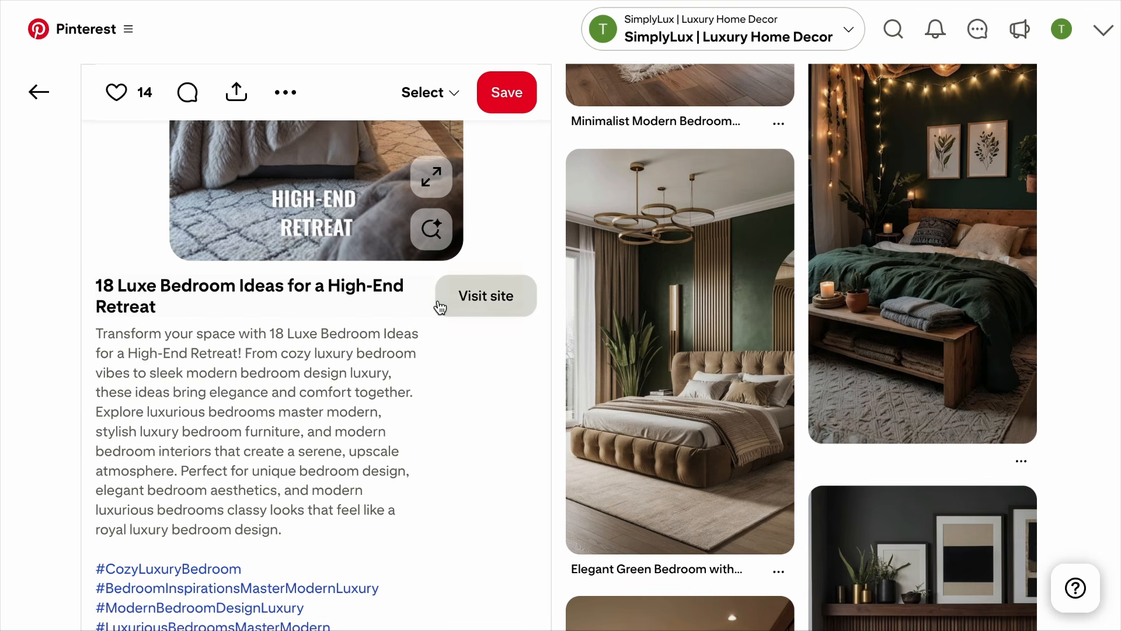
click(27, 97)
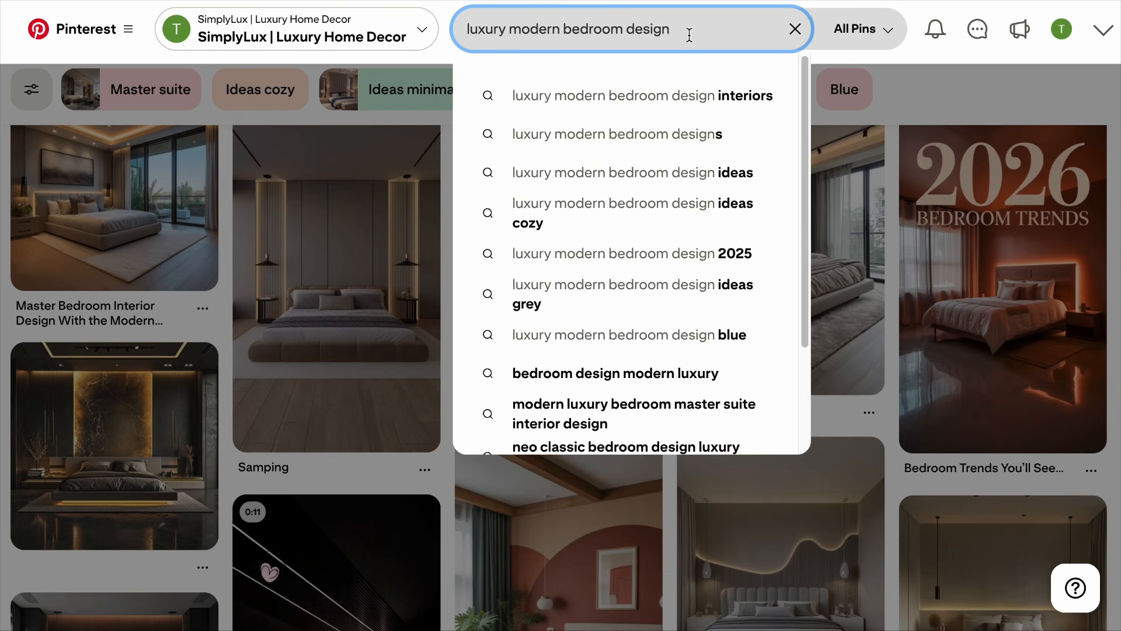
Search Pinterest for "premium home decor solutions" and browse the pins.
text(cor solutions)
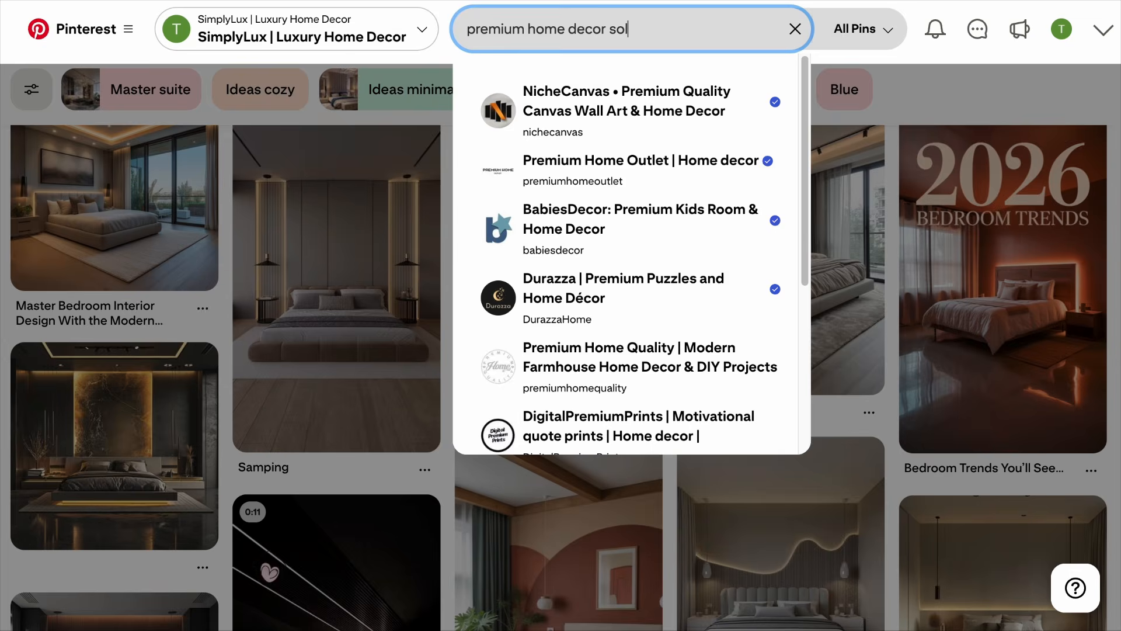
key(Return)
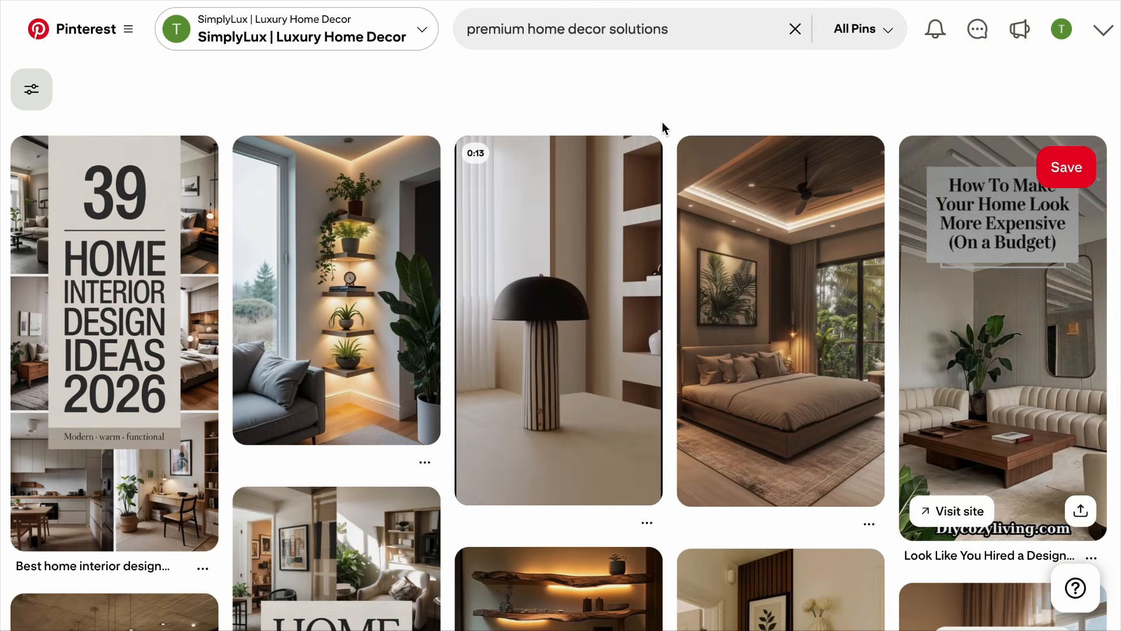
scroll(775, 287, down, 4)
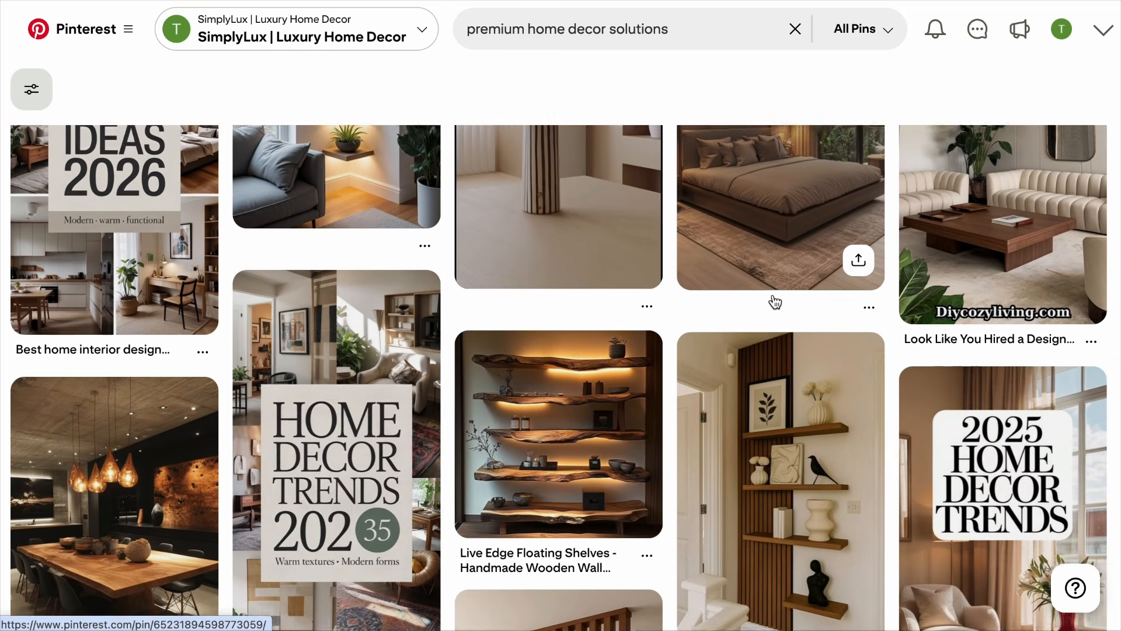
scroll(768, 299, down, 5)
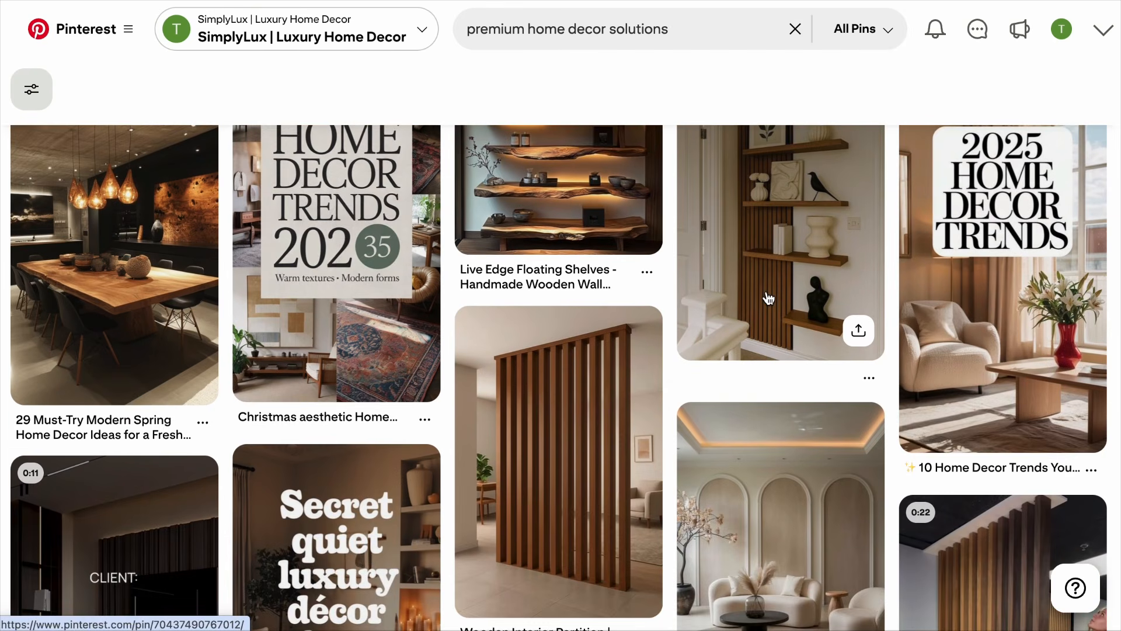
scroll(768, 298, down, 12)
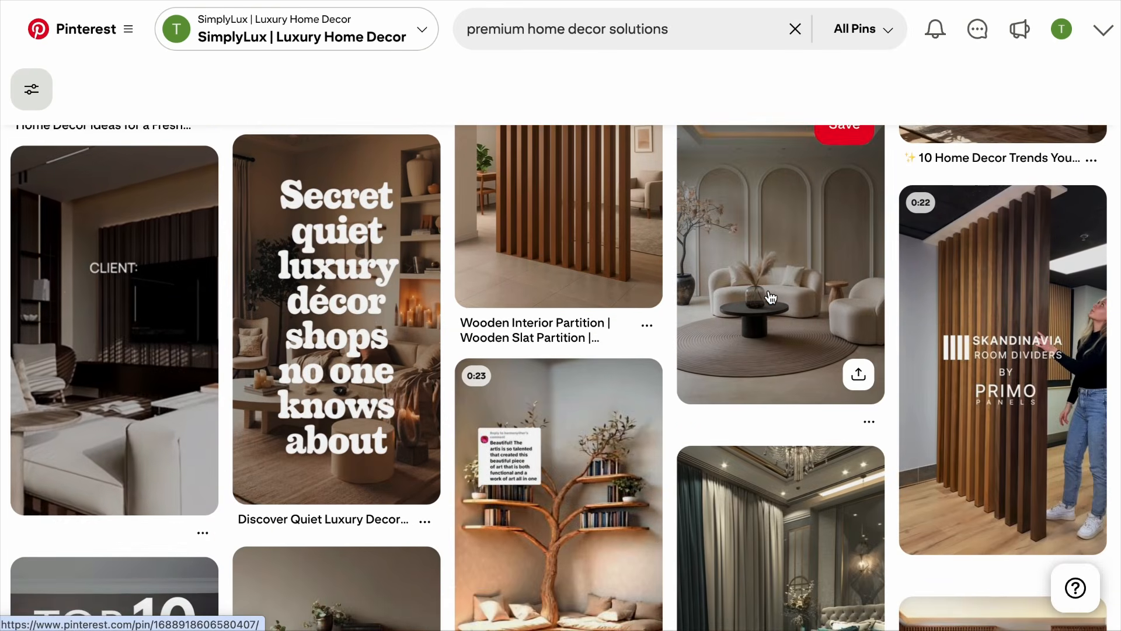
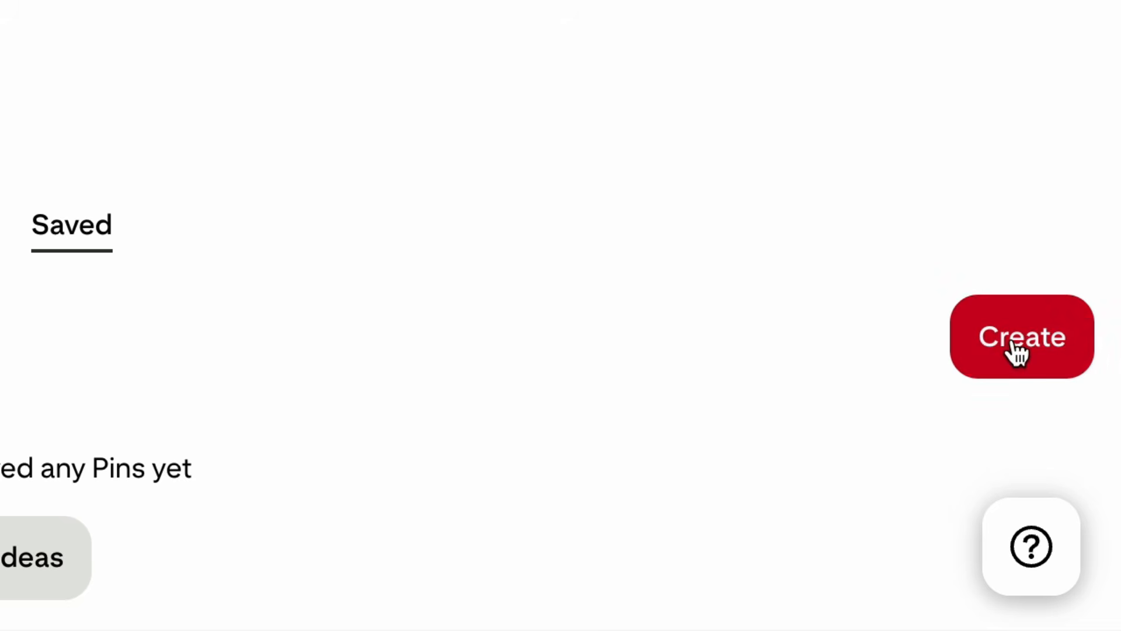
Start a new board from the SimplyLux profile, ready for its name.
click(1016, 346)
scroll(759, 210, down, 1)
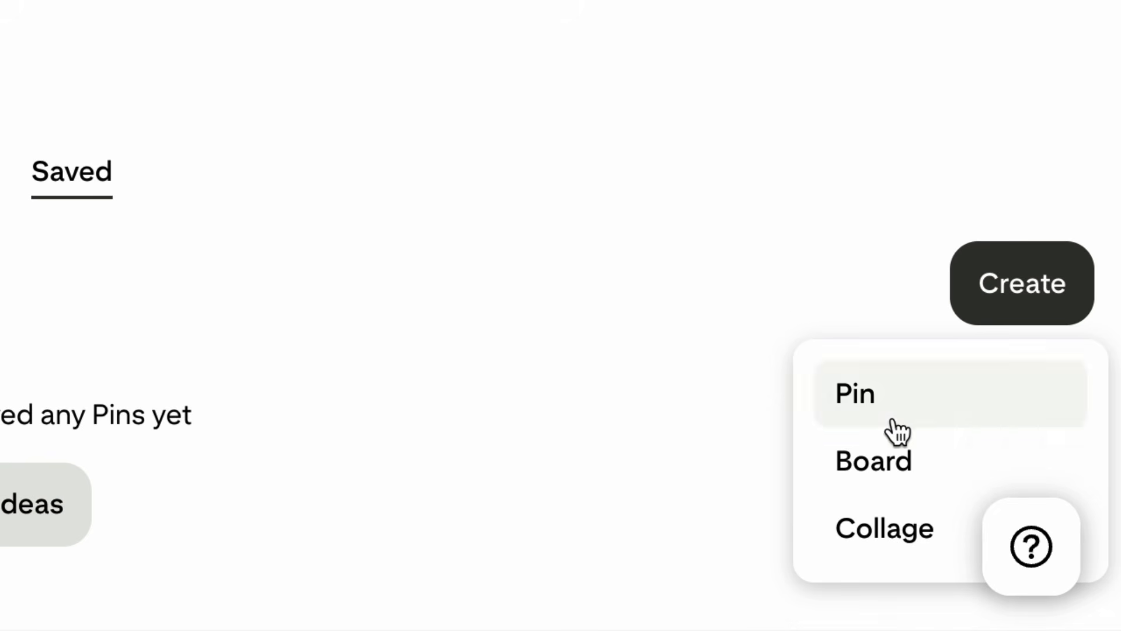
click(883, 465)
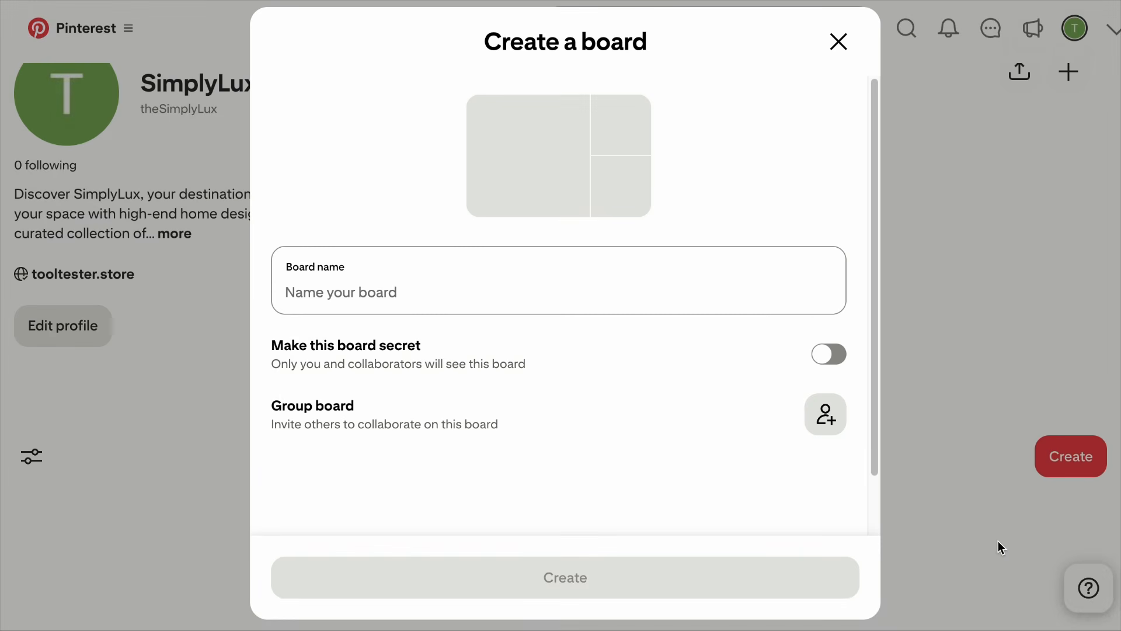
click(354, 302)
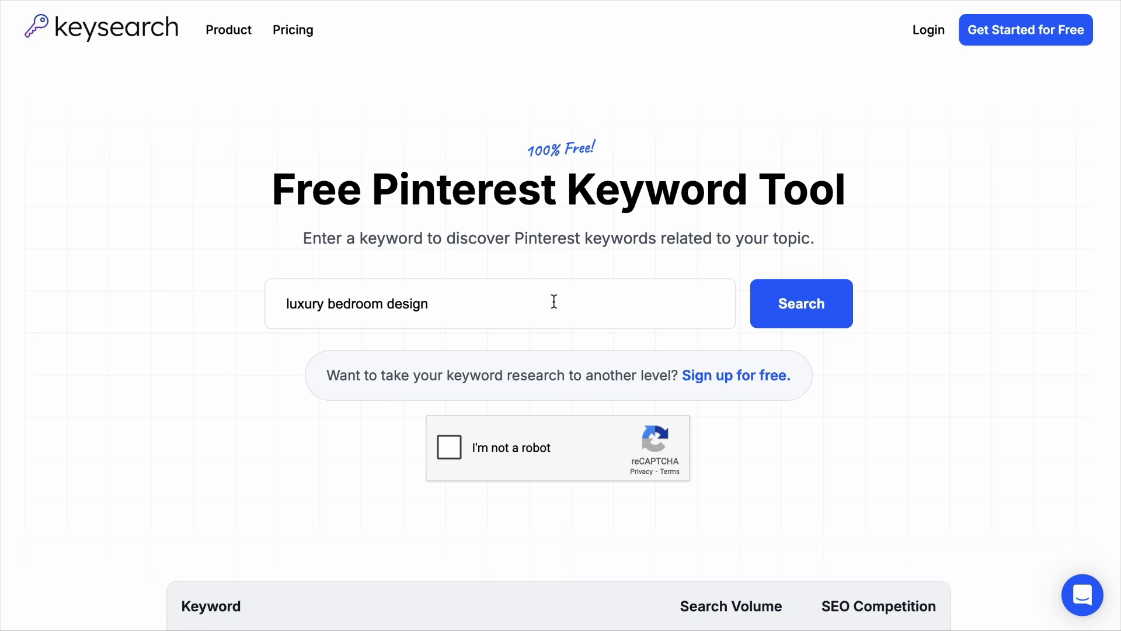
Switch to Keysearch's Free Pinterest Keyword Tool and look up keywords for "luxury lamps", passing the robot check.
triple_click(554, 301)
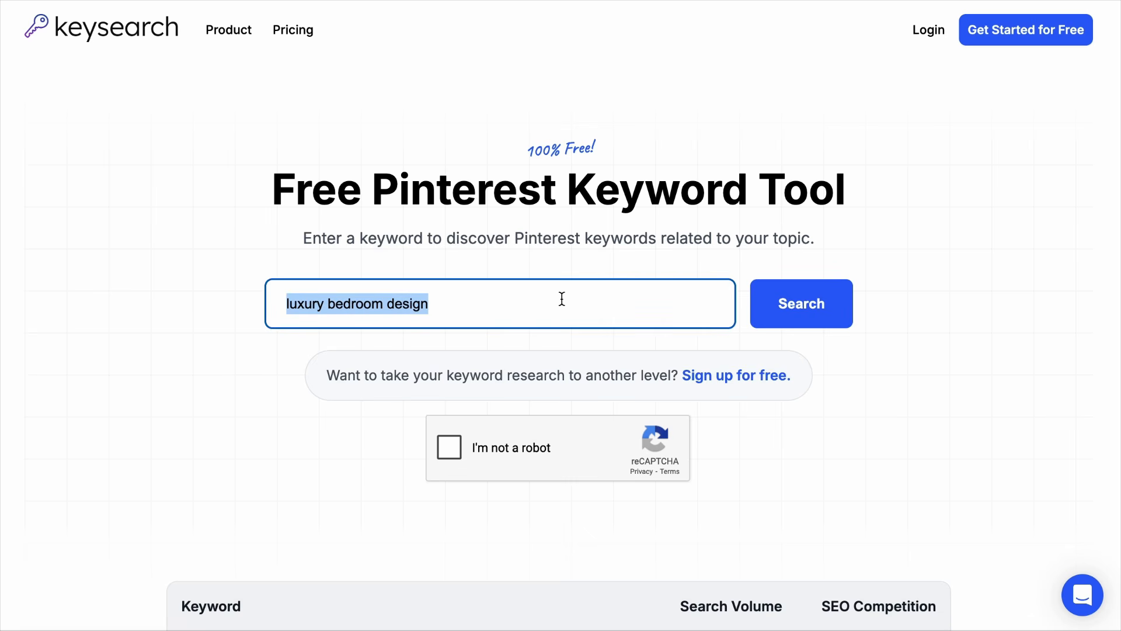
key(BackSpace)
text(luxury lamps)
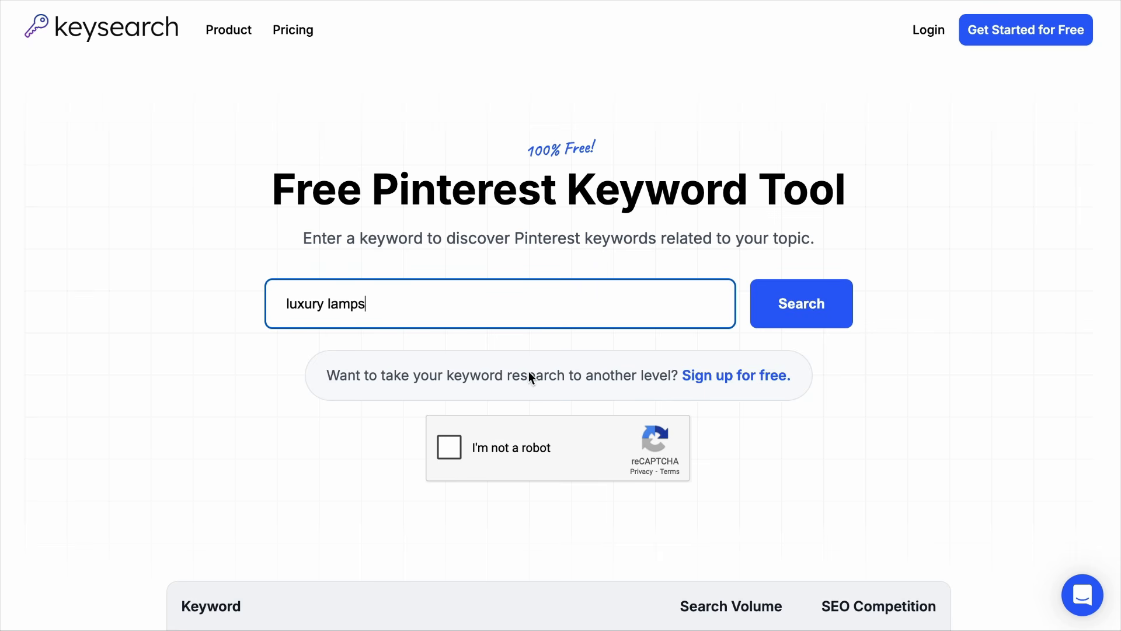
click(454, 457)
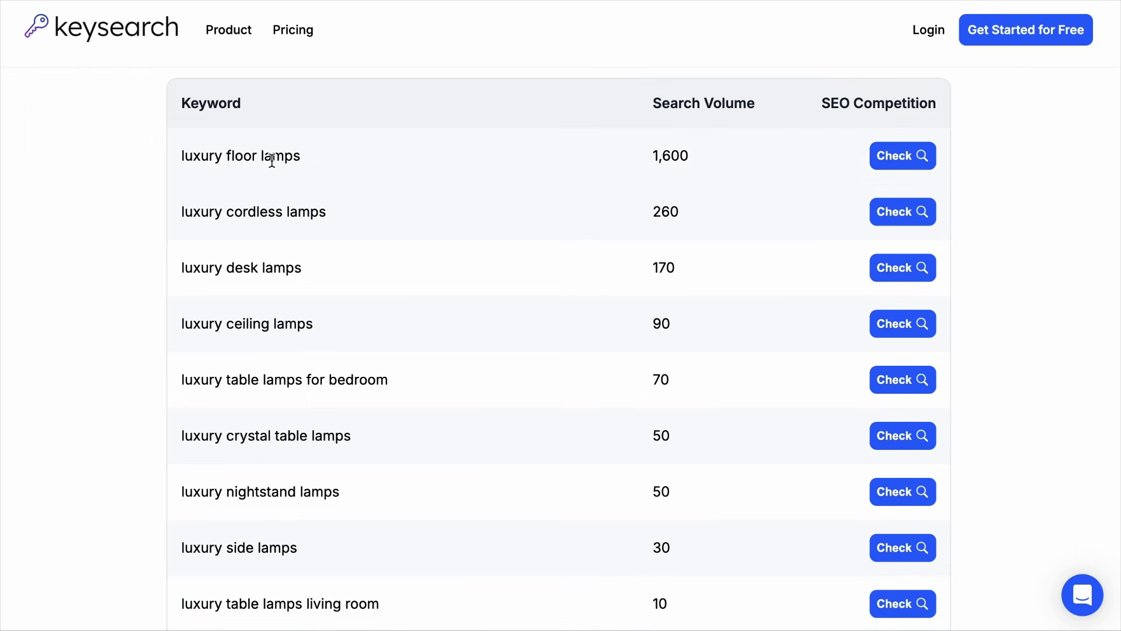
Copy the keyword "luxury floor lamps" from the Keysearch table and paste it as the new Pinterest board's name.
drag(301, 157, 185, 157)
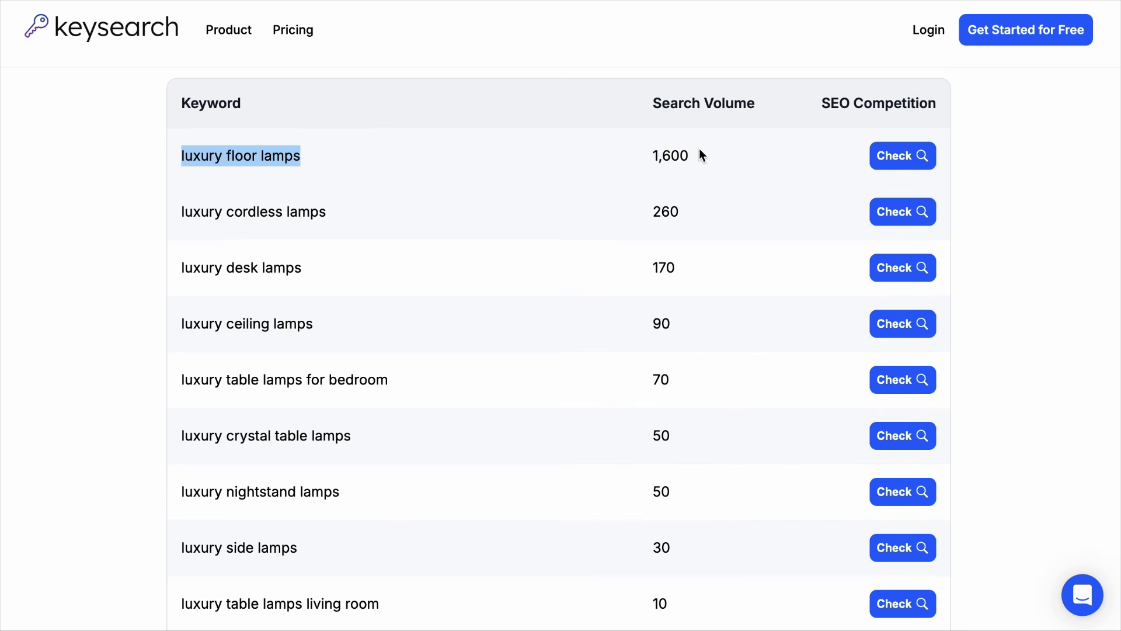
right_click(265, 156)
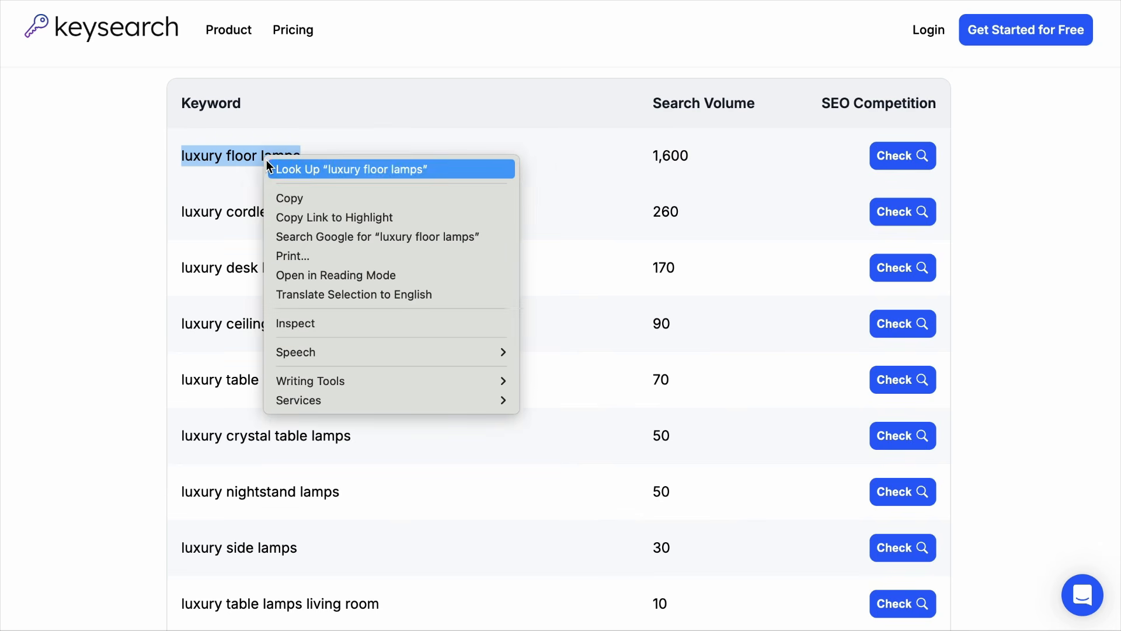
click(296, 198)
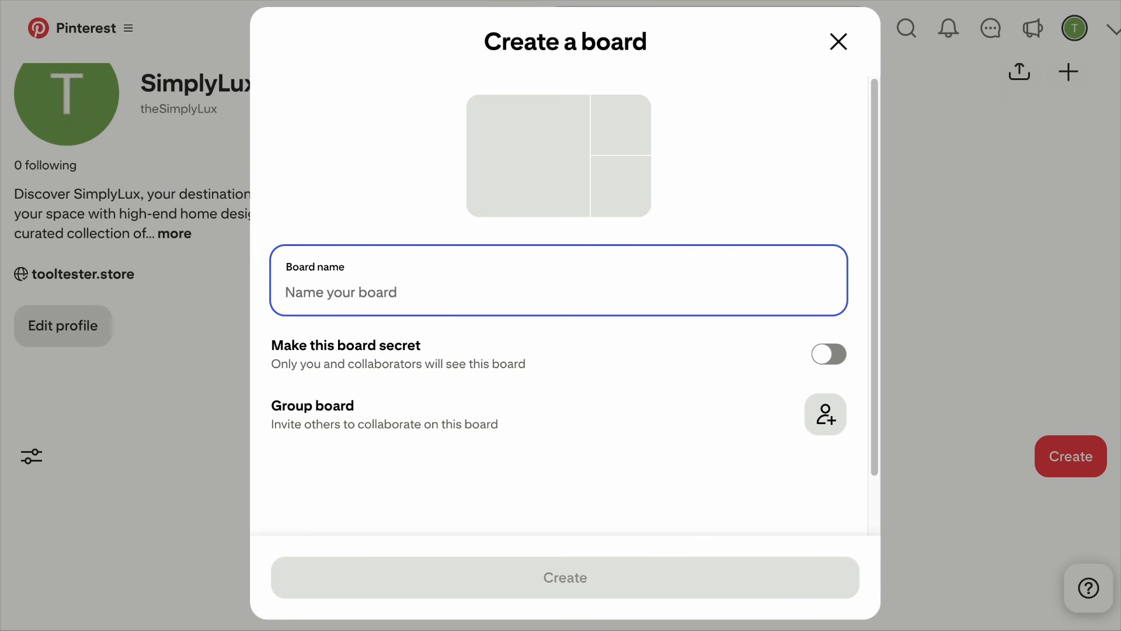
key(super+v)
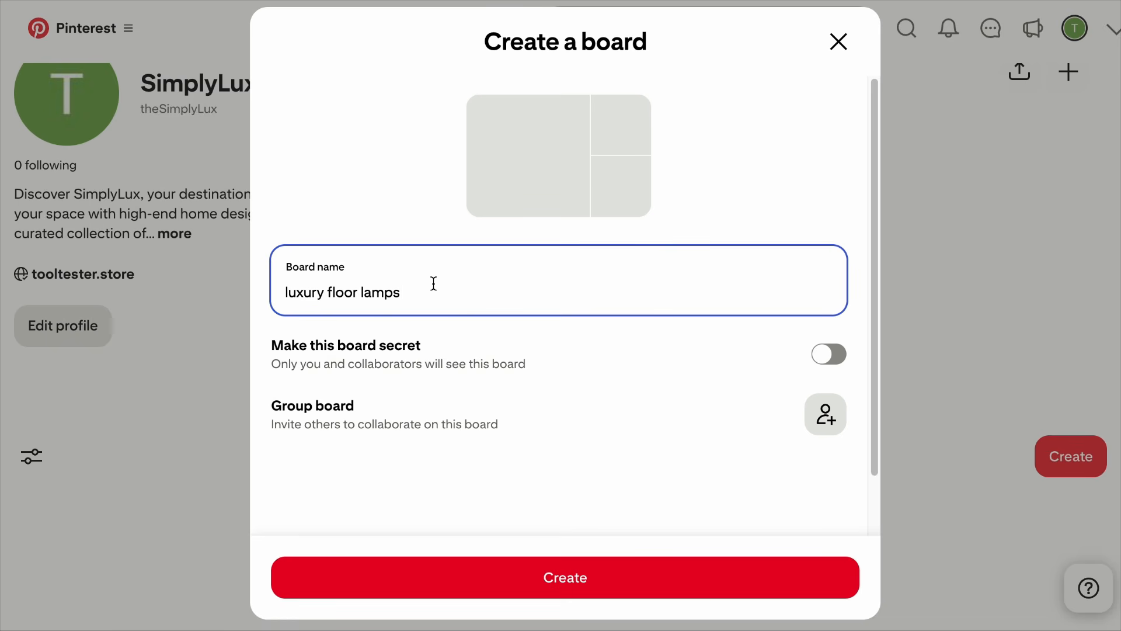
Review the board's collaborator options without inviting anyone, and create the board with the secret setting off.
scroll(506, 395, down, 1)
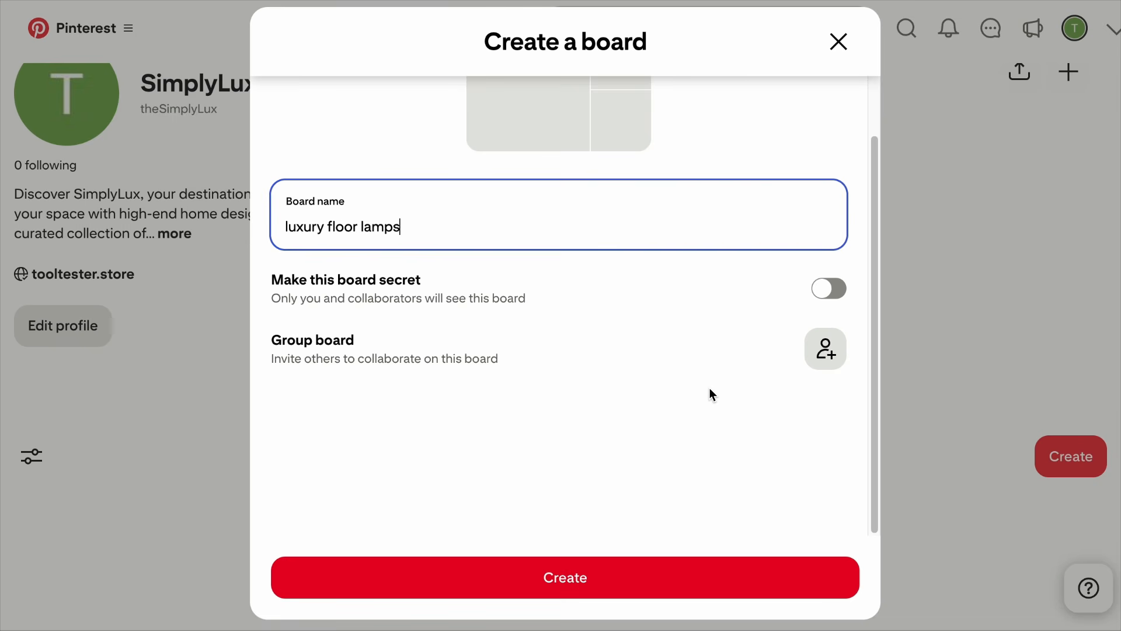
click(825, 349)
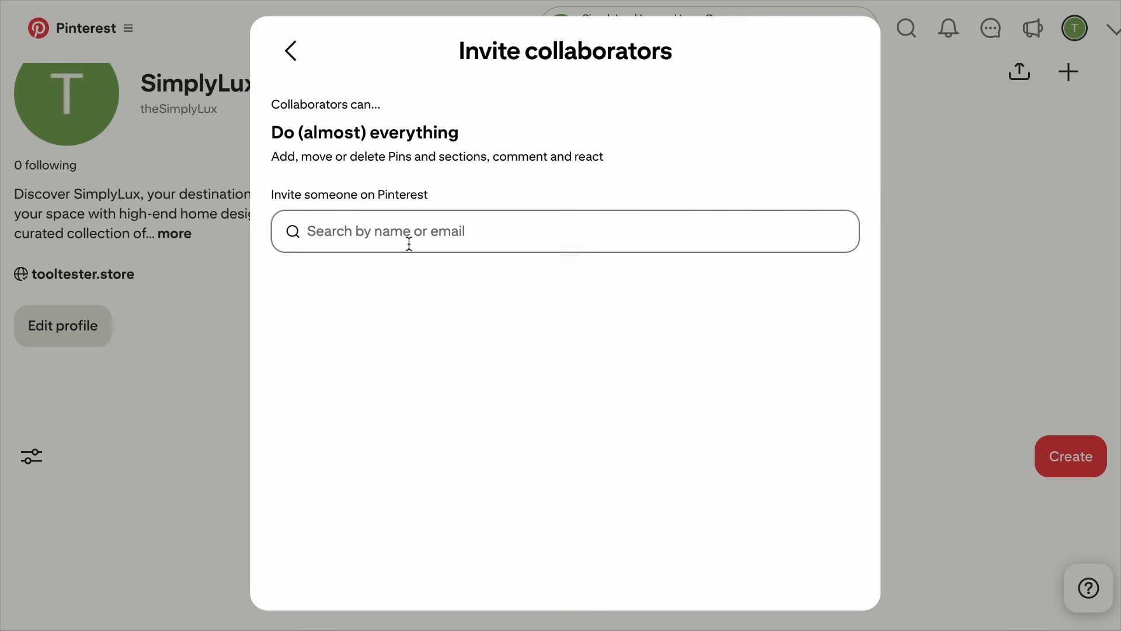
click(289, 59)
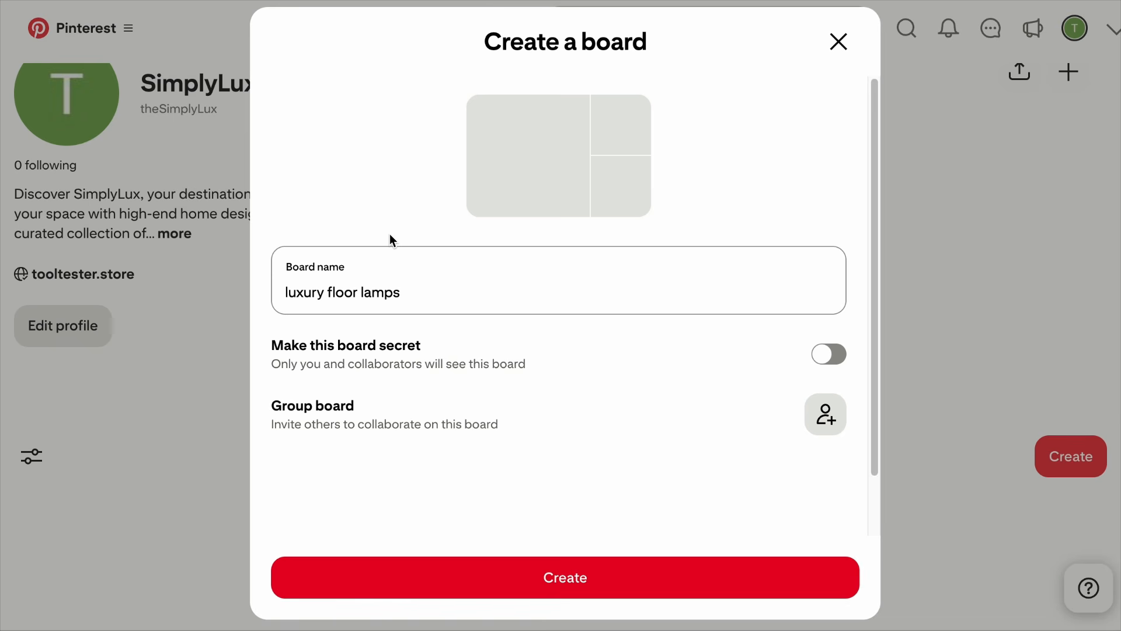
click(583, 569)
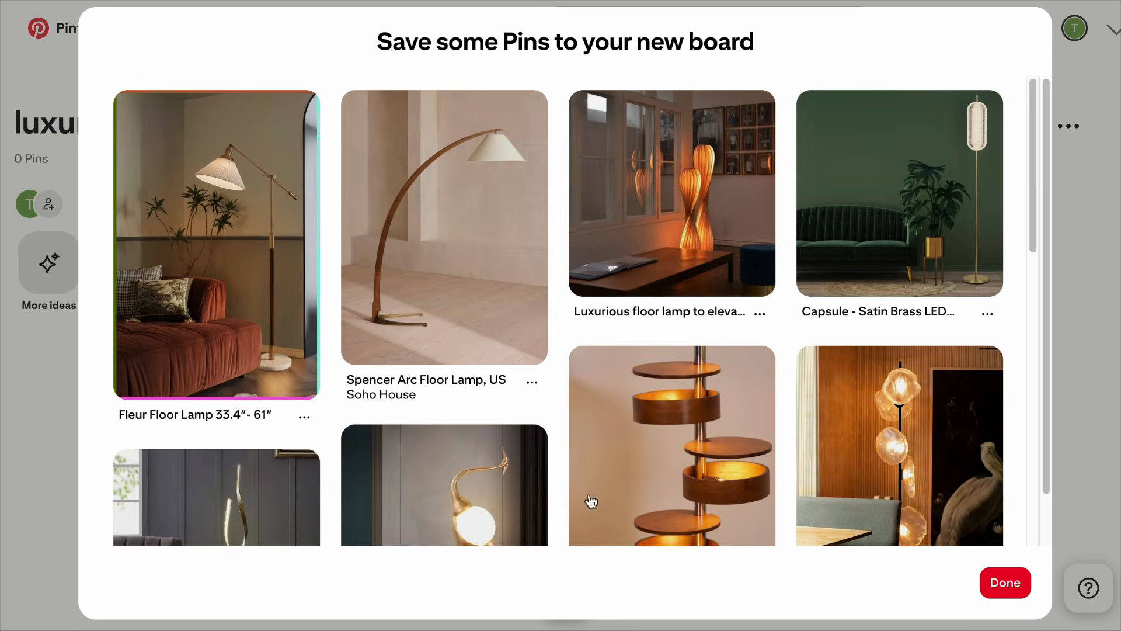
Save the Spencer Arc, Heron Sculpture and Ostrich Feather Brass floor lamp pins to the new board and finish the pin selection.
click(511, 116)
scroll(642, 384, down, 1)
scroll(525, 245, down, 4)
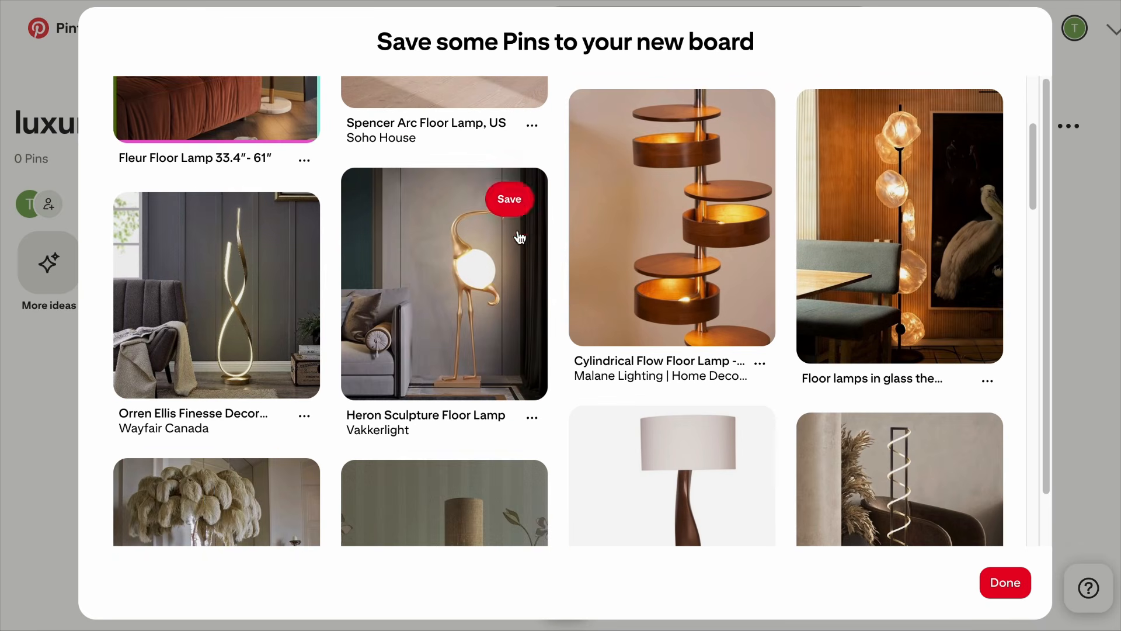
click(514, 200)
scroll(350, 262, down, 4)
click(291, 264)
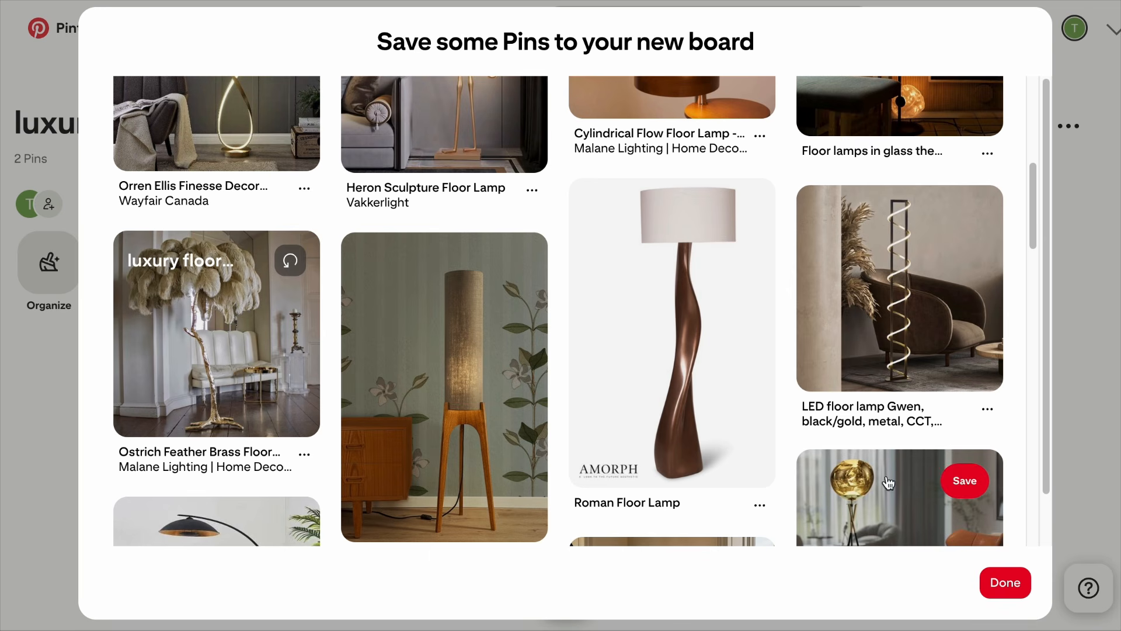
click(1003, 582)
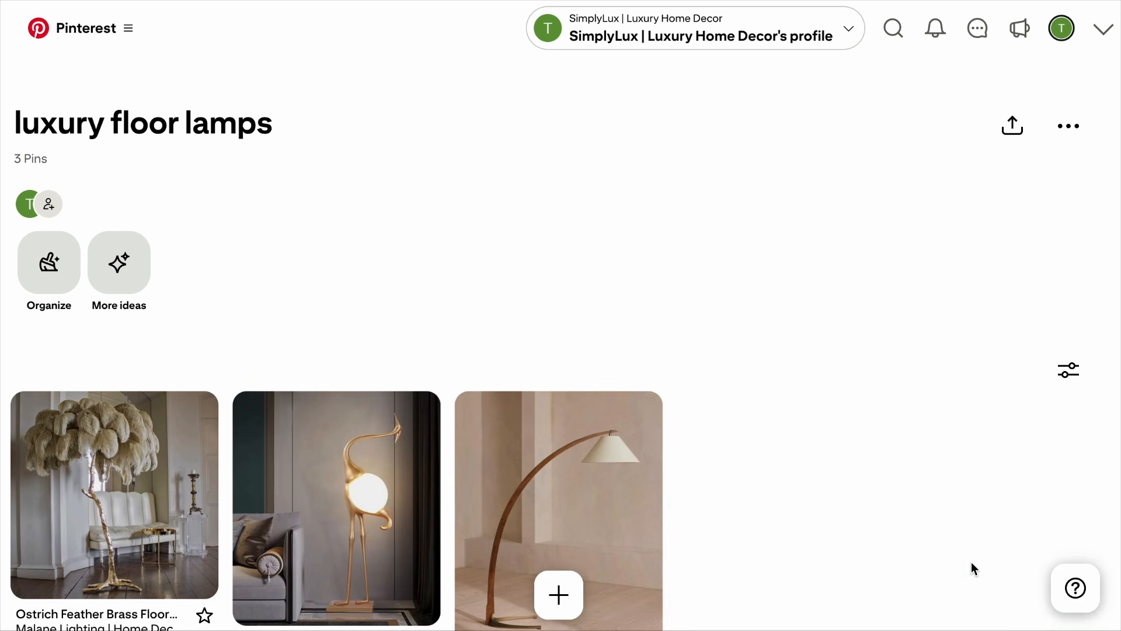
Return to the SimplyLux profile, and review the Luxury Gold Floor Lamp product page on tooltester.store.
click(672, 38)
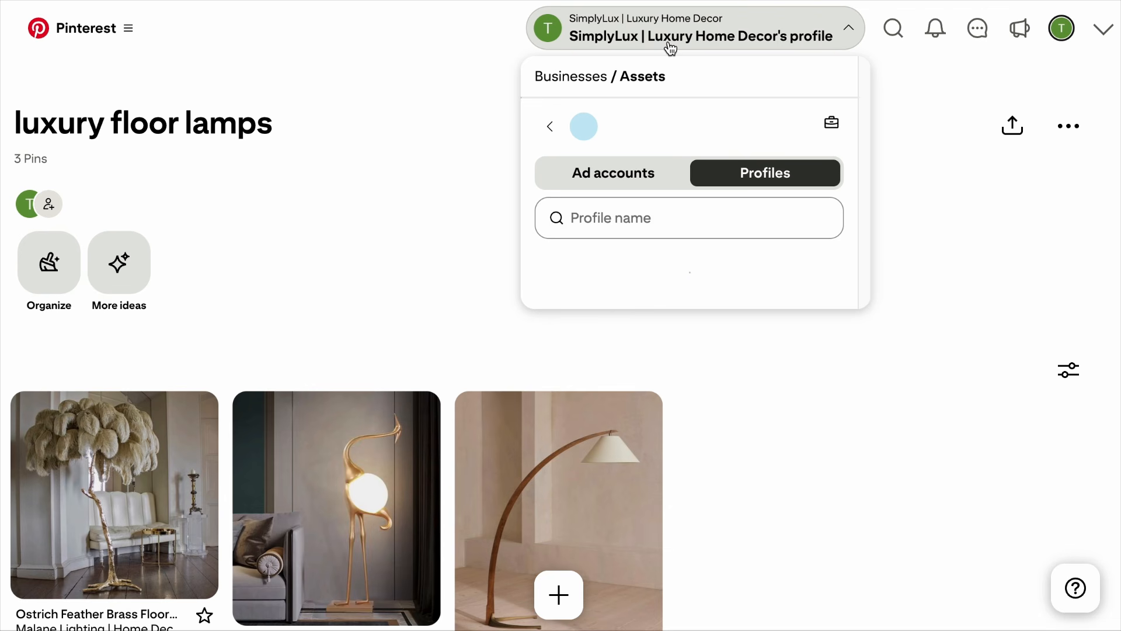
click(672, 286)
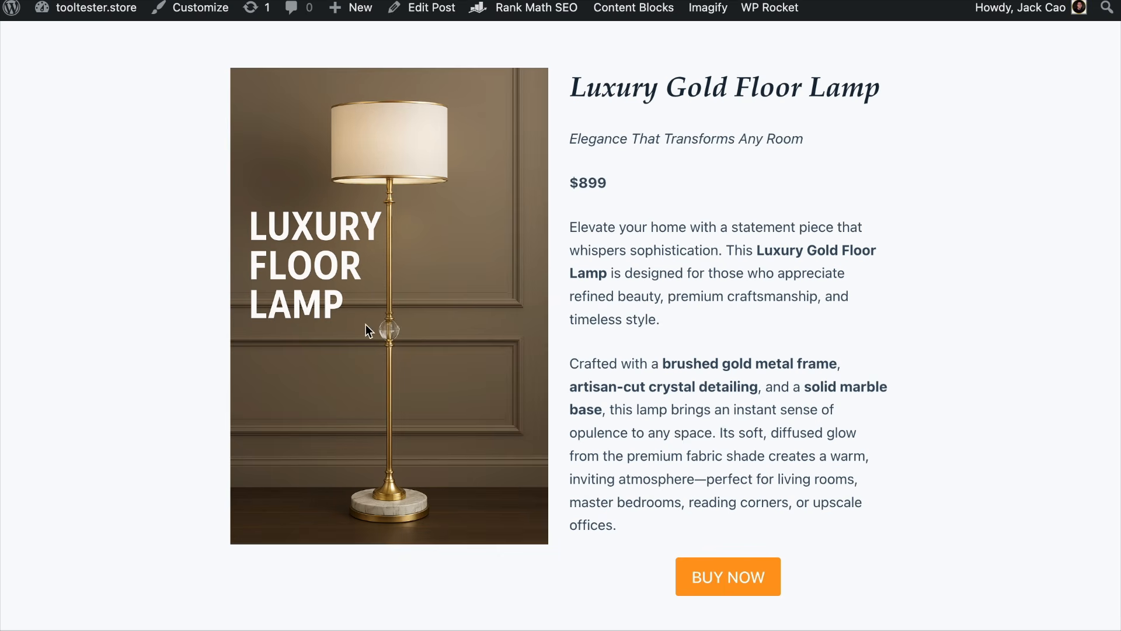
scroll(616, 362, down, 15)
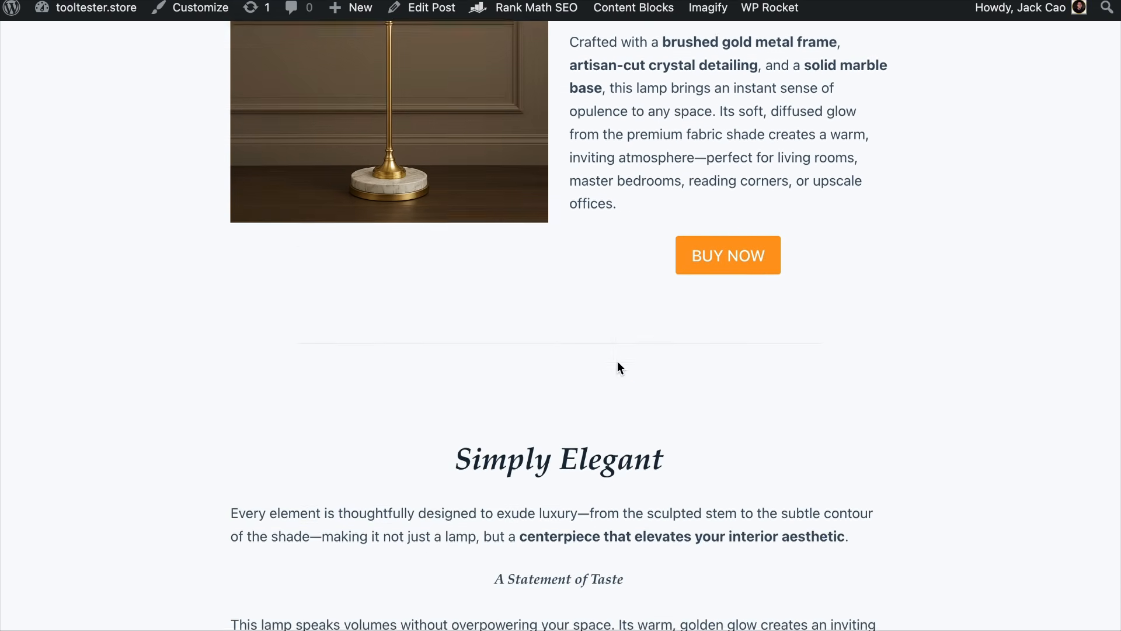
scroll(617, 360, up, 15)
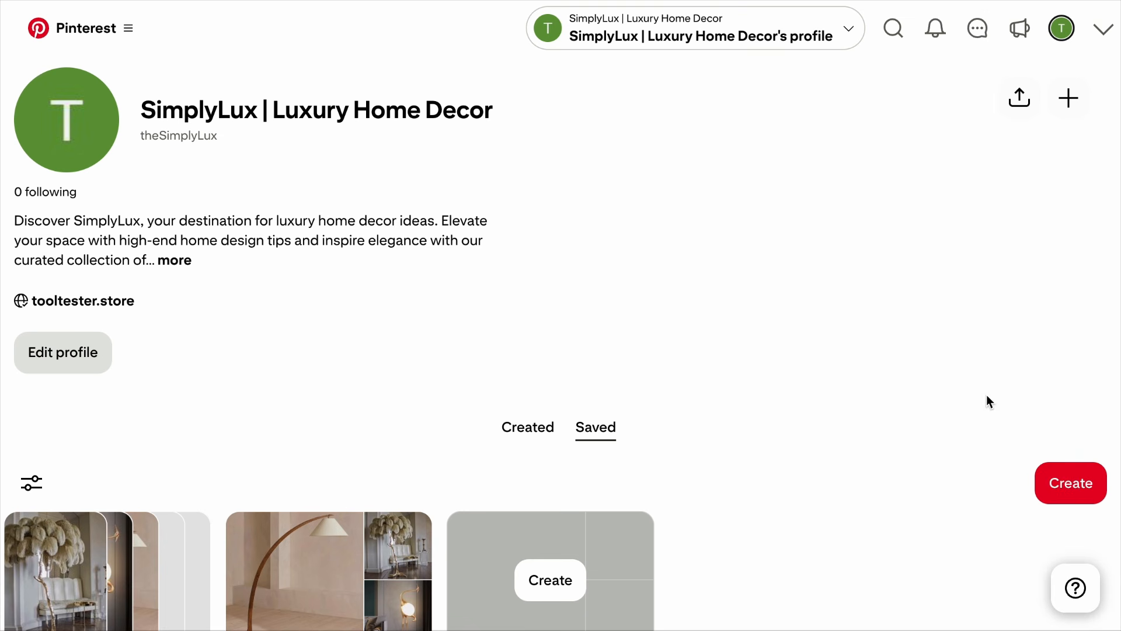
click(1074, 495)
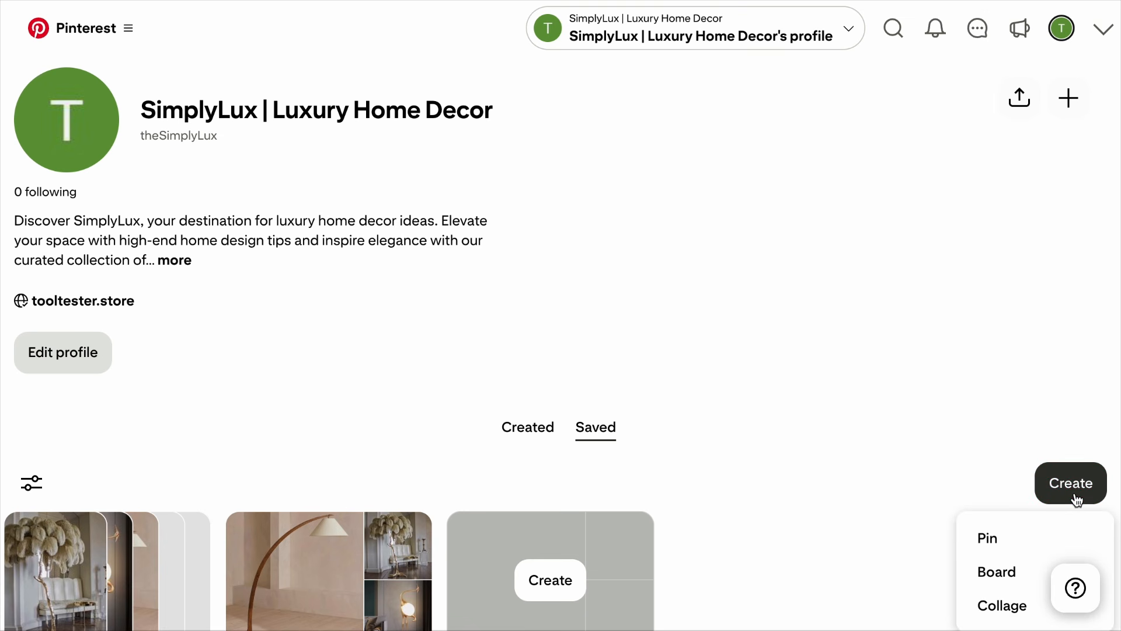
click(1007, 537)
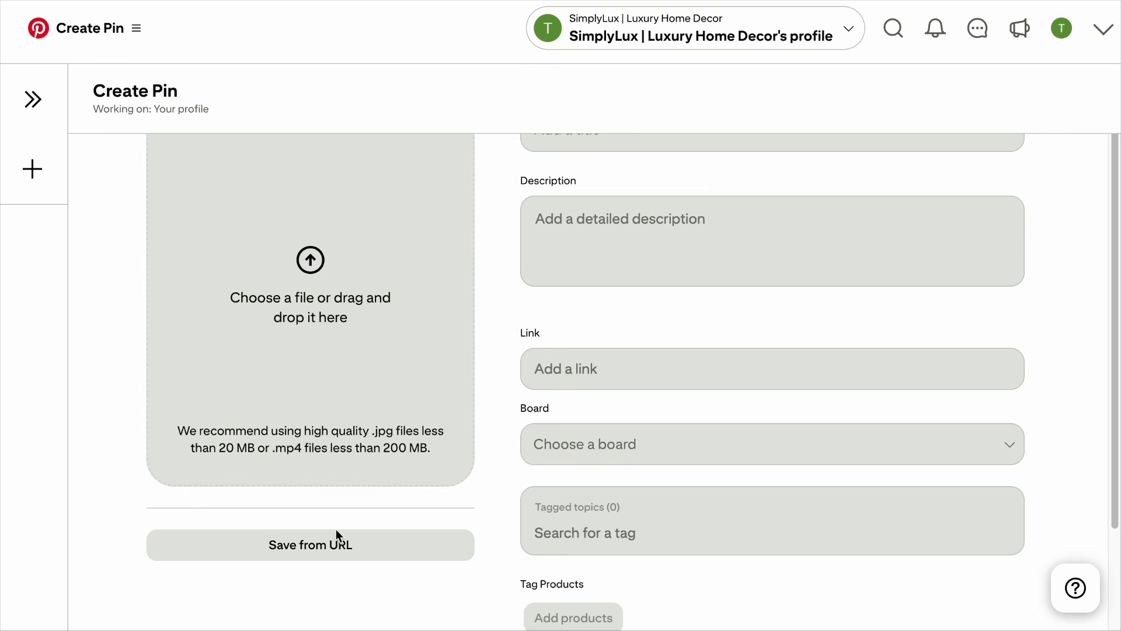
click(292, 544)
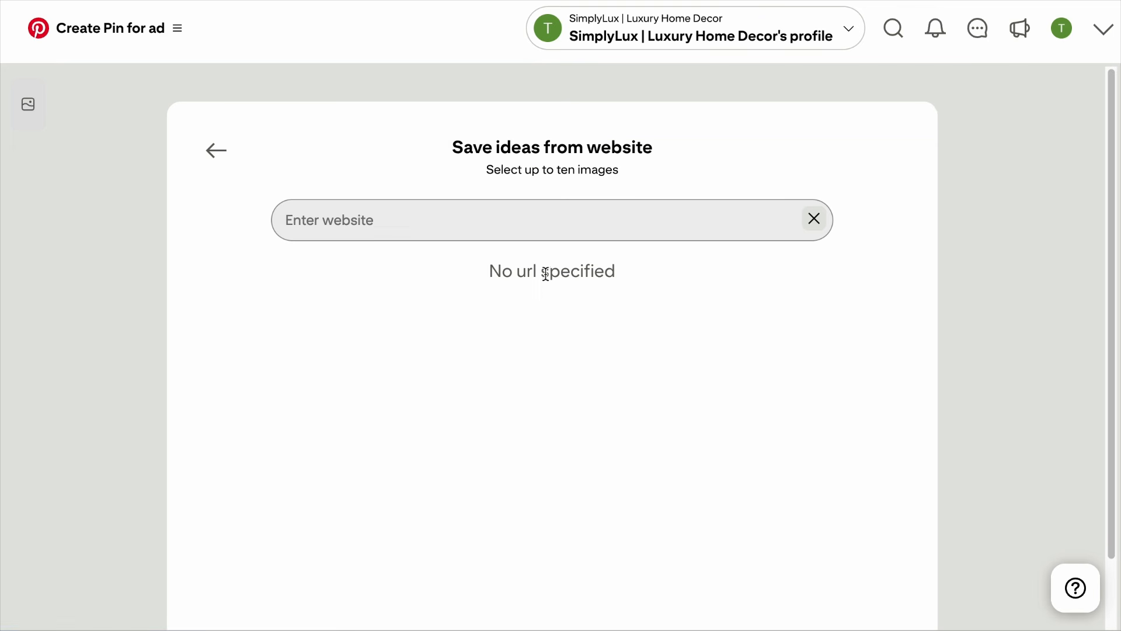
click(555, 223)
key(ctrl+v)
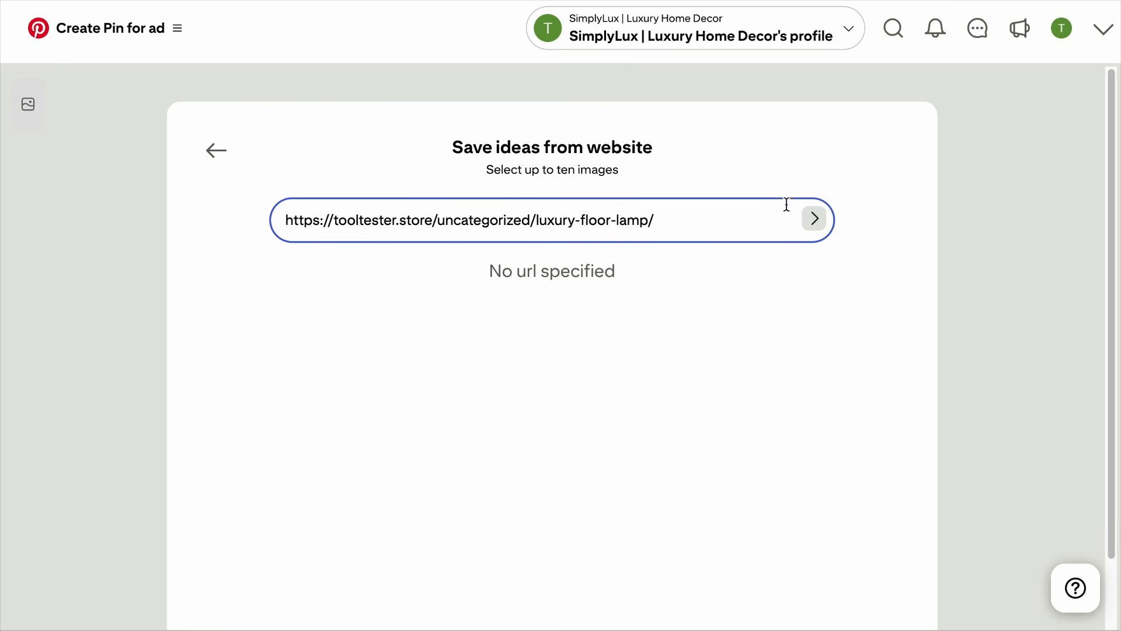
click(813, 219)
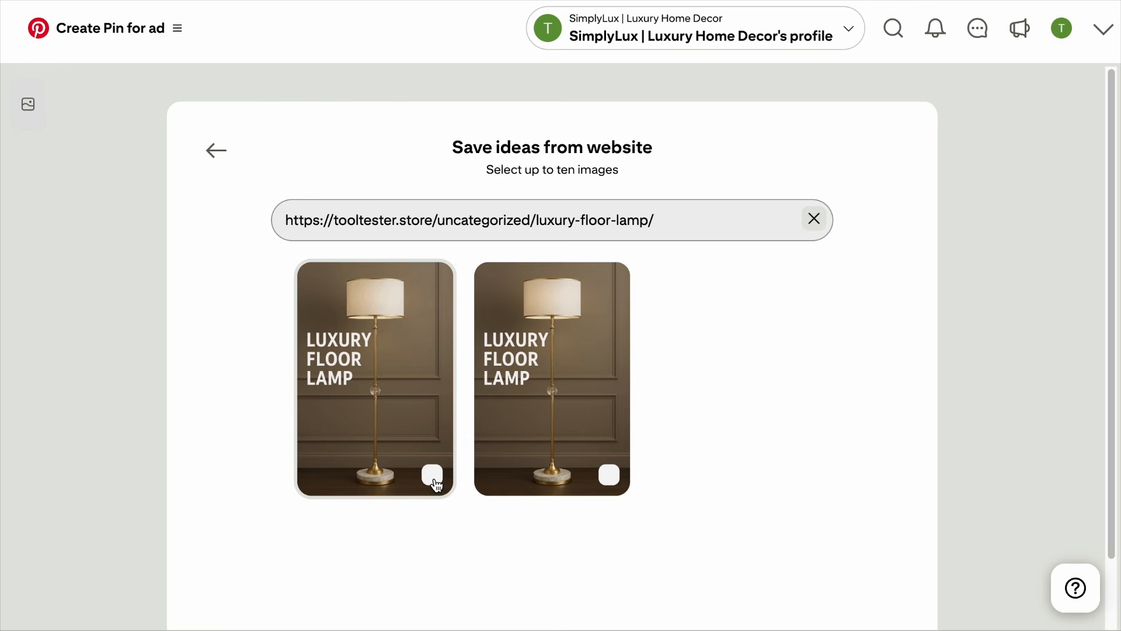
click(436, 484)
scroll(887, 528, down, 2)
click(887, 553)
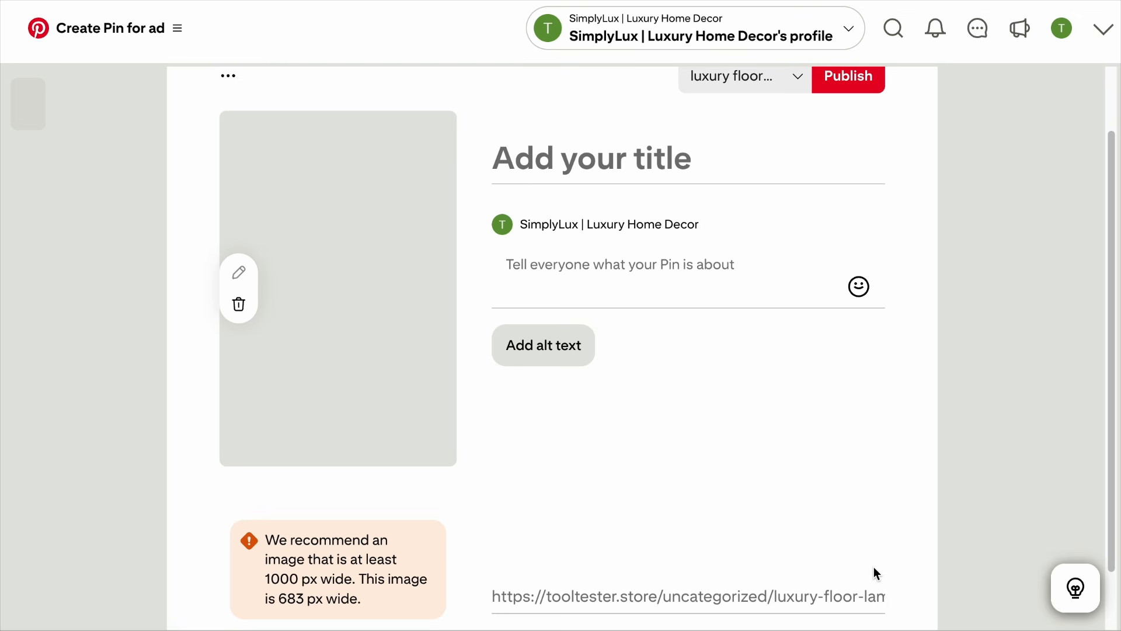
Title the Pin "luxury floor lamp" and add the product description beginning "Elevate your home with a statement piece that whispers sophistication.".
click(669, 159)
text(luxury floor lamps)
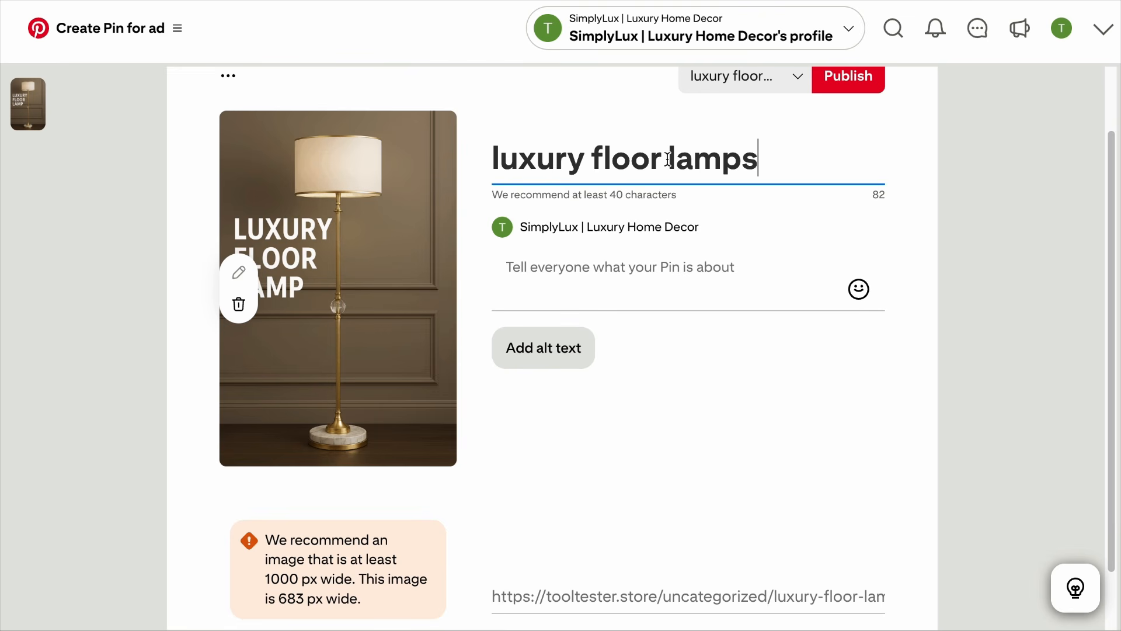
key(BackSpace)
click(680, 283)
text(Elevate your home with a statement piece that whispers sophistication. This Luxury Floor Lamp is designed for those who appreciate refined beauty, premium craftsmanship, and timeless style.)
scroll(618, 303, up, 2)
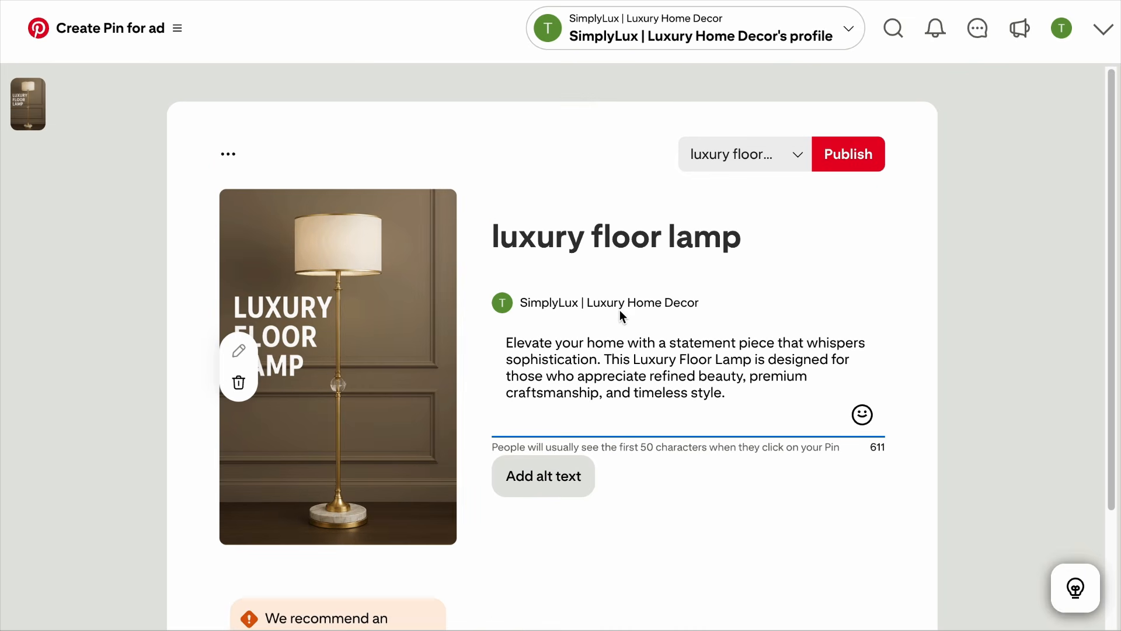
Check the keyword phrase in the Pin's description and add the alt text "Luxury Floor Lamp".
drag(633, 359, 753, 363)
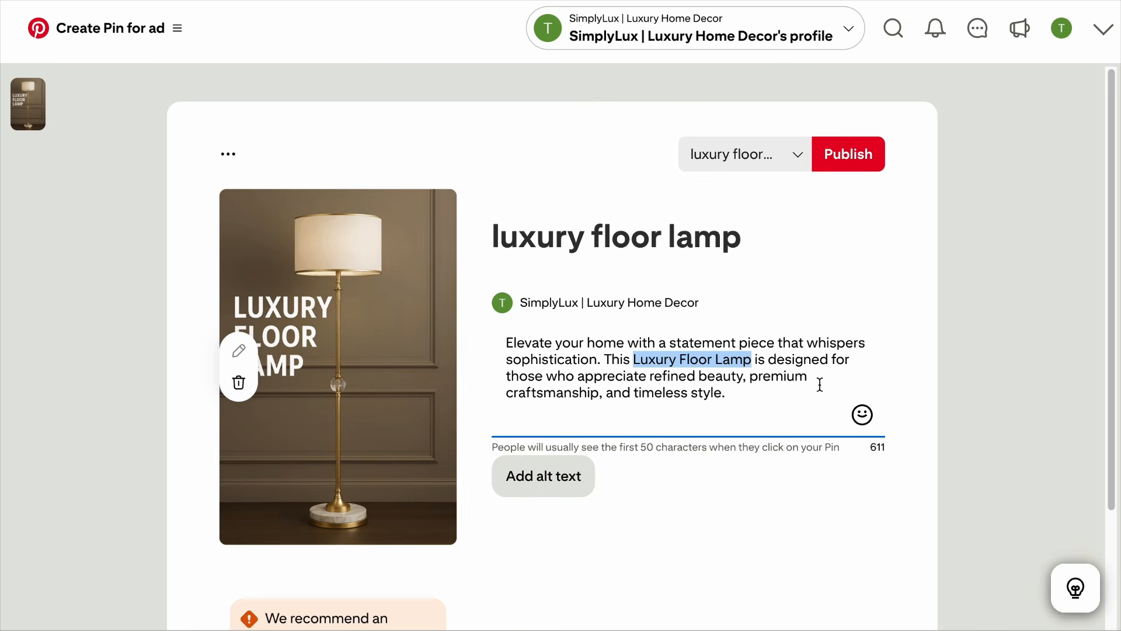
click(533, 482)
text(Luxury Fl)
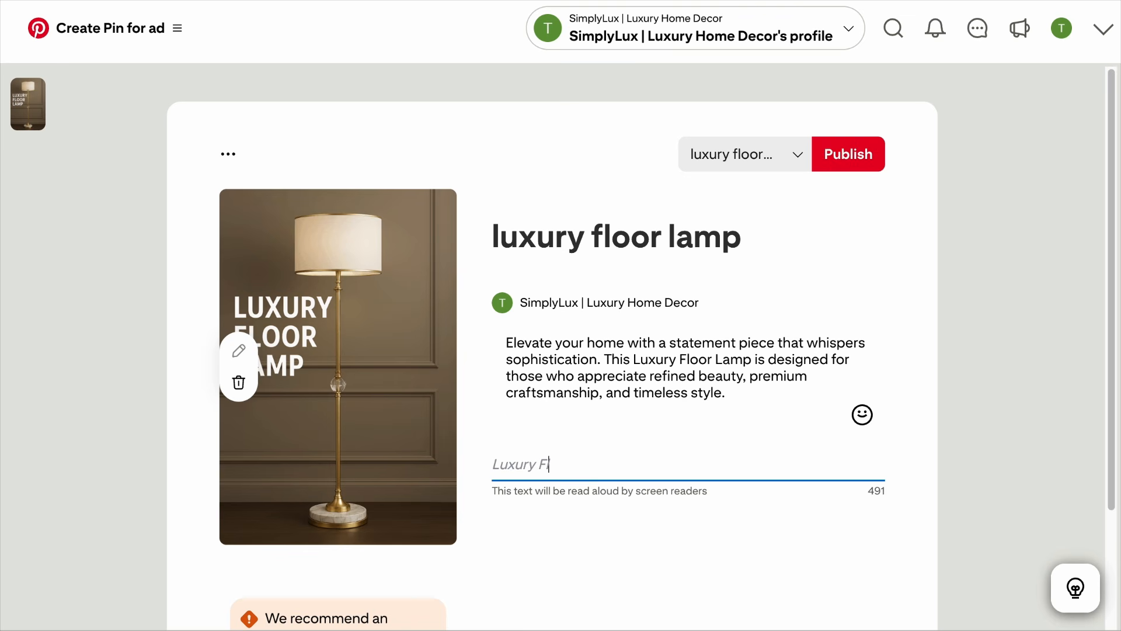
text(oor Lamp)
Assign the Pin to the "luxury floor lamps" board, publish it, and open the published Pin.
click(724, 154)
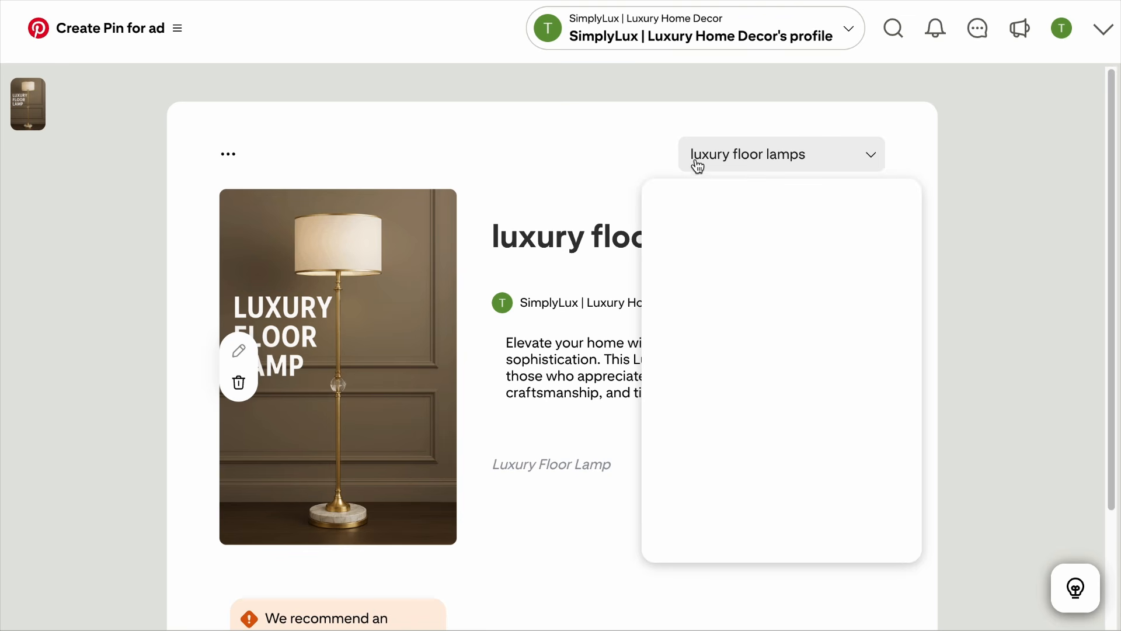
click(700, 303)
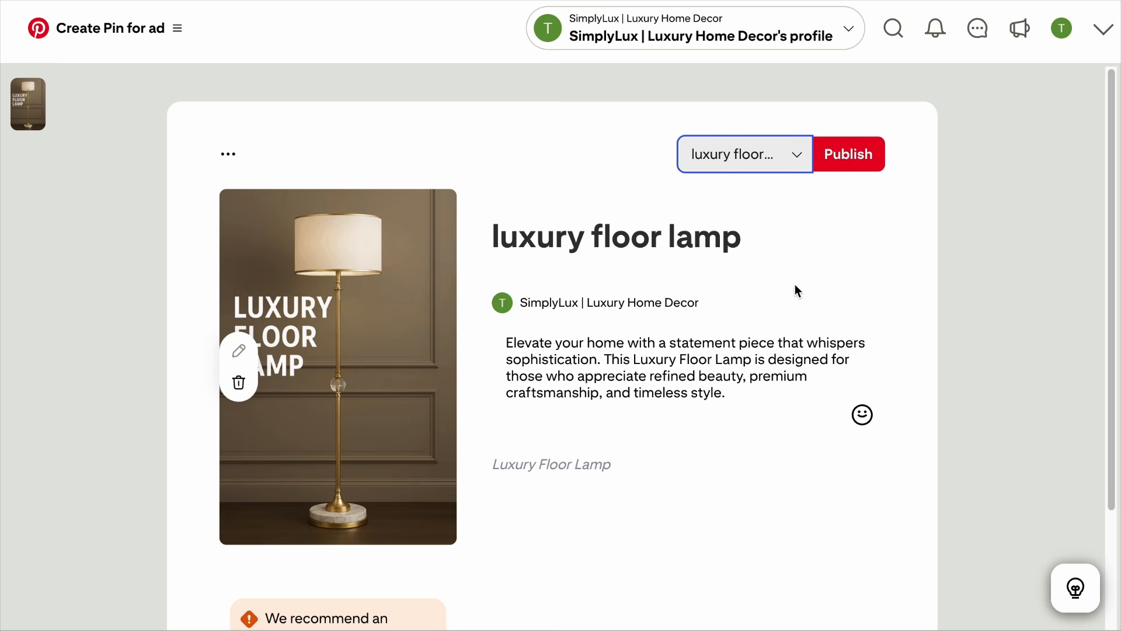
click(856, 154)
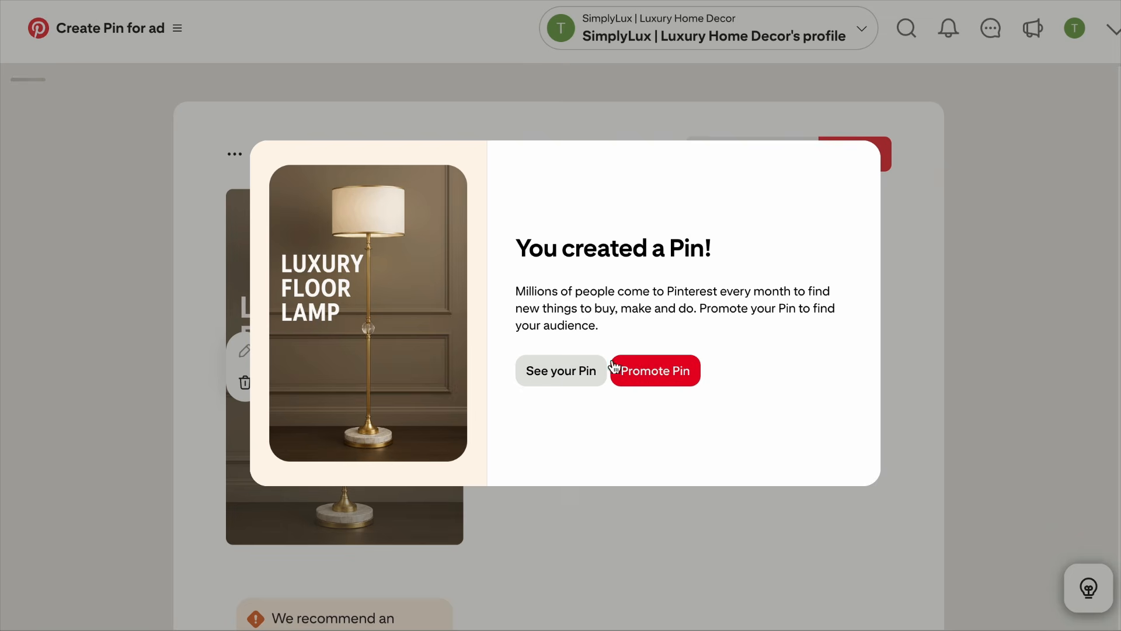
click(601, 370)
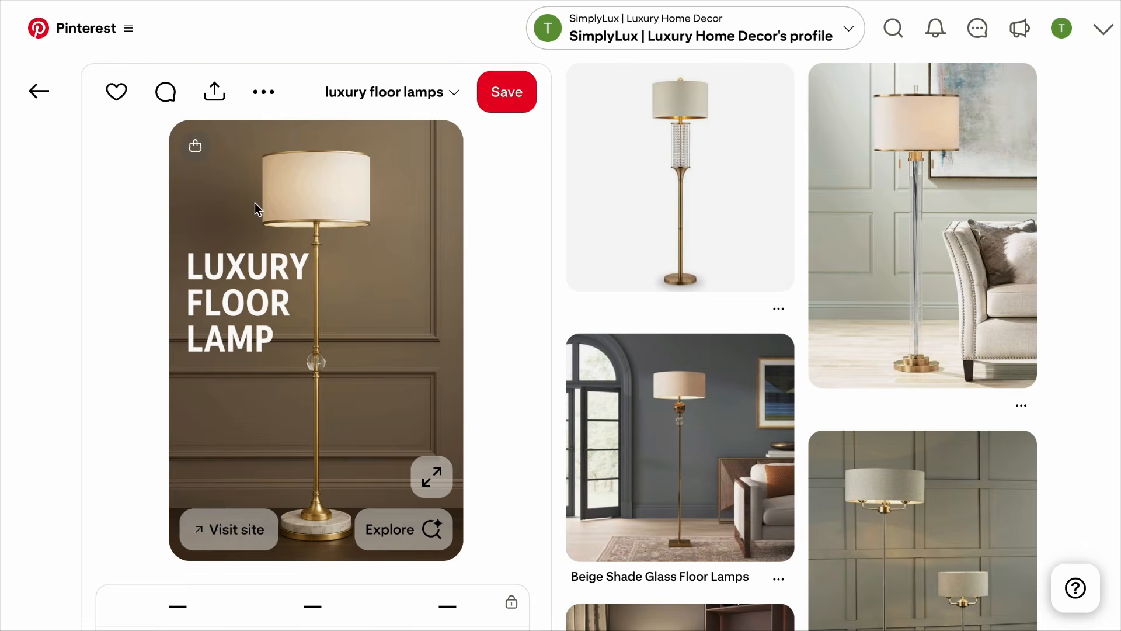
Return to the SimplyLux profile, open the saved "luxury floor lamps" board, and review the new Luxury Floor Lamp Pin and its site link.
click(22, 97)
click(622, 46)
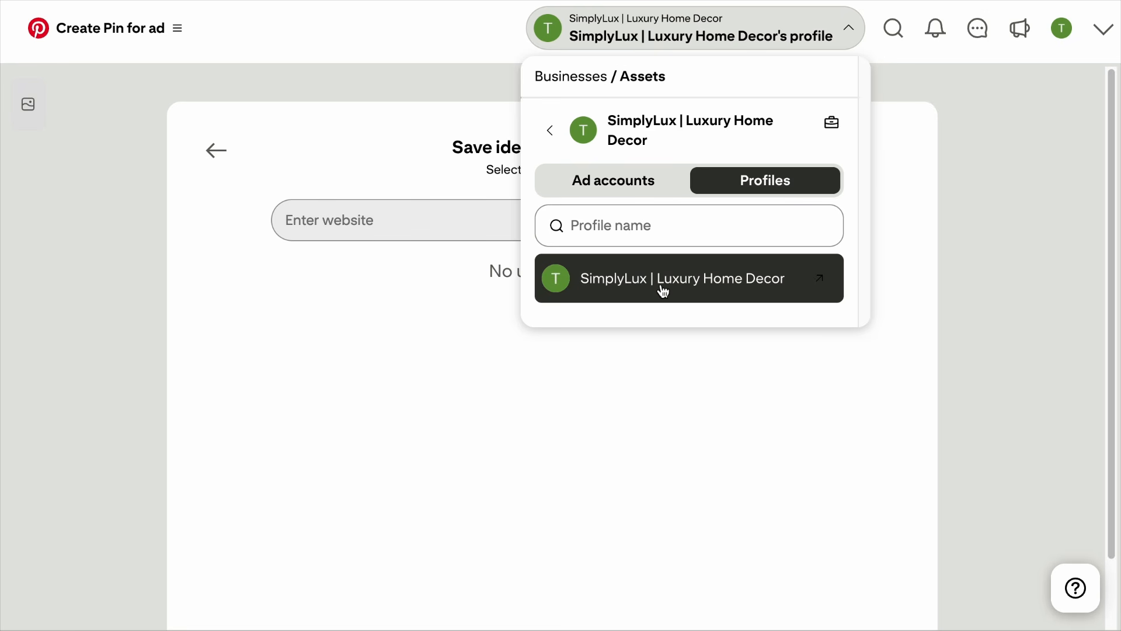
click(663, 289)
scroll(666, 297, down, 4)
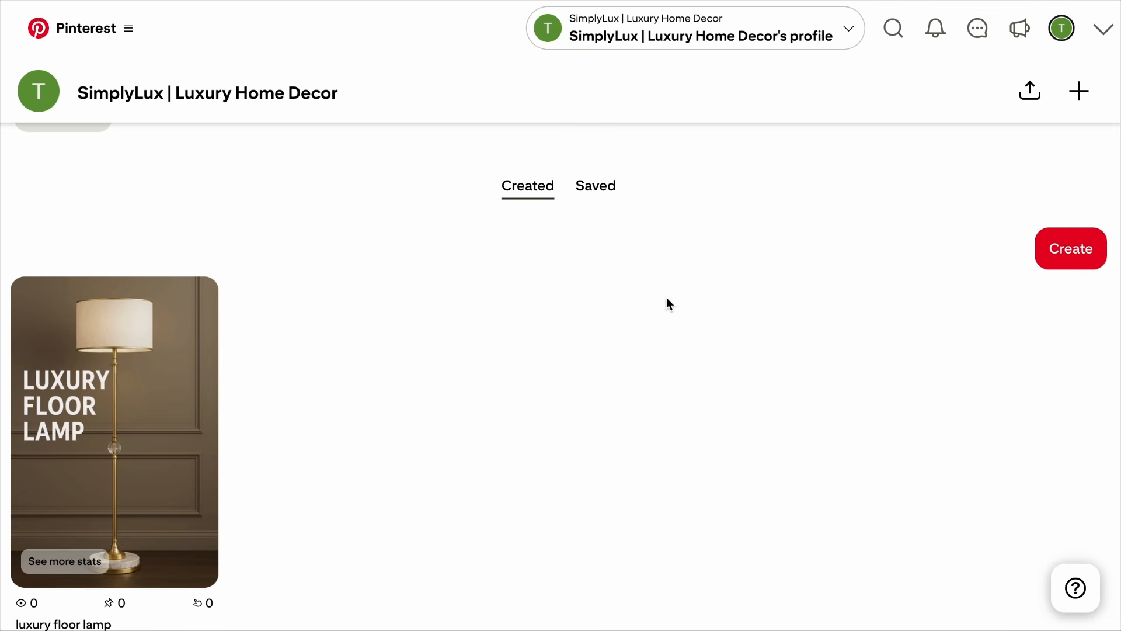
click(594, 202)
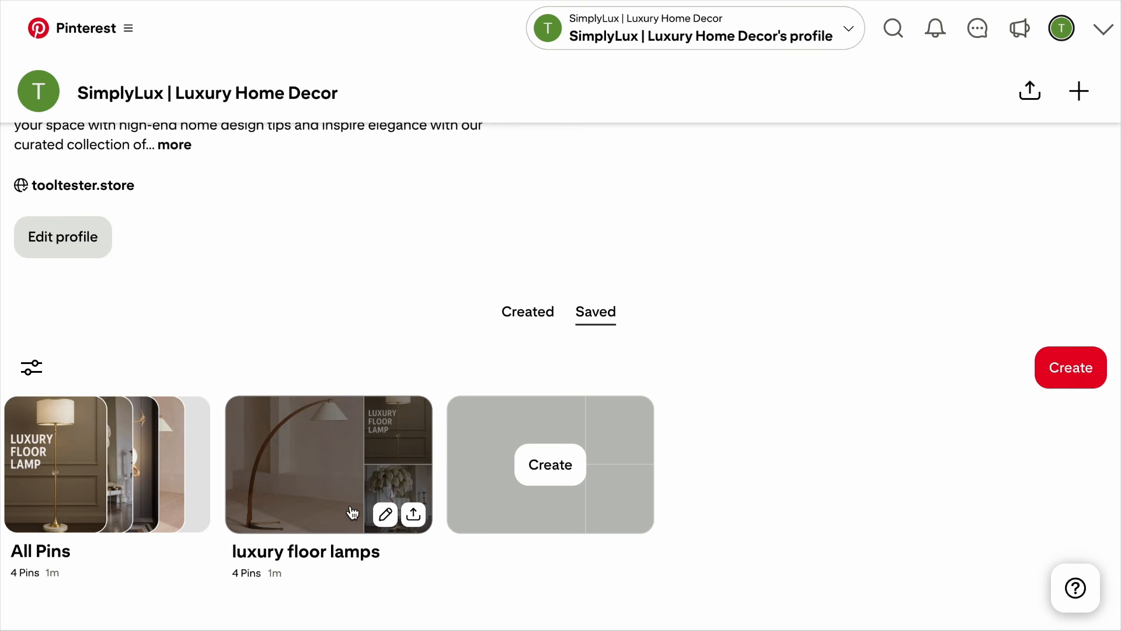
click(347, 503)
scroll(153, 313, down, 5)
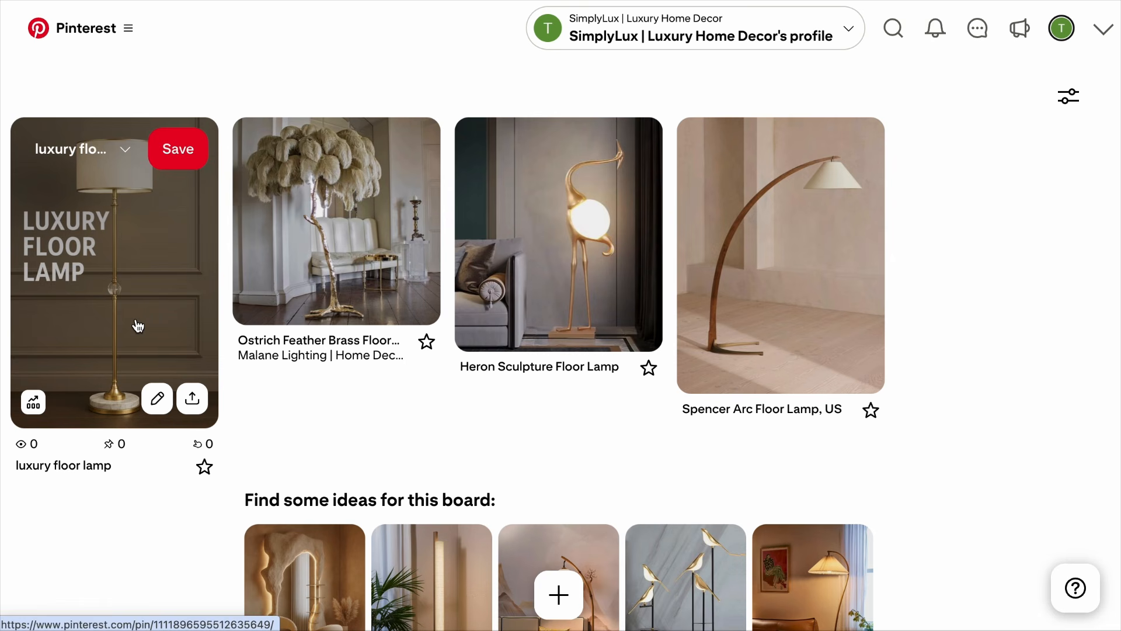
click(138, 325)
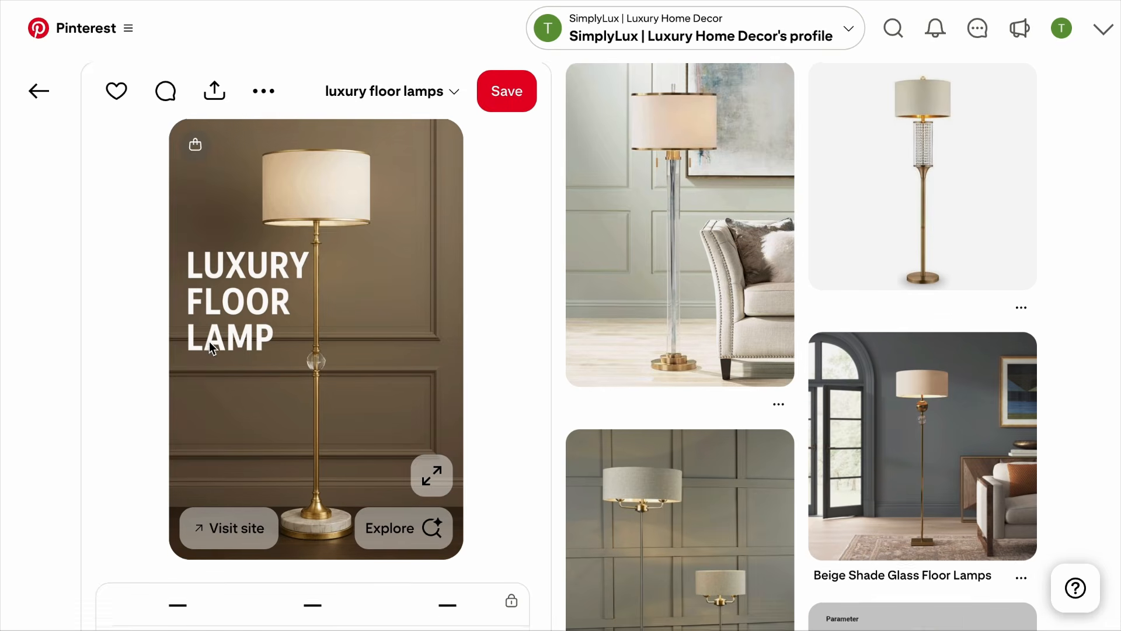
scroll(209, 340, down, 3)
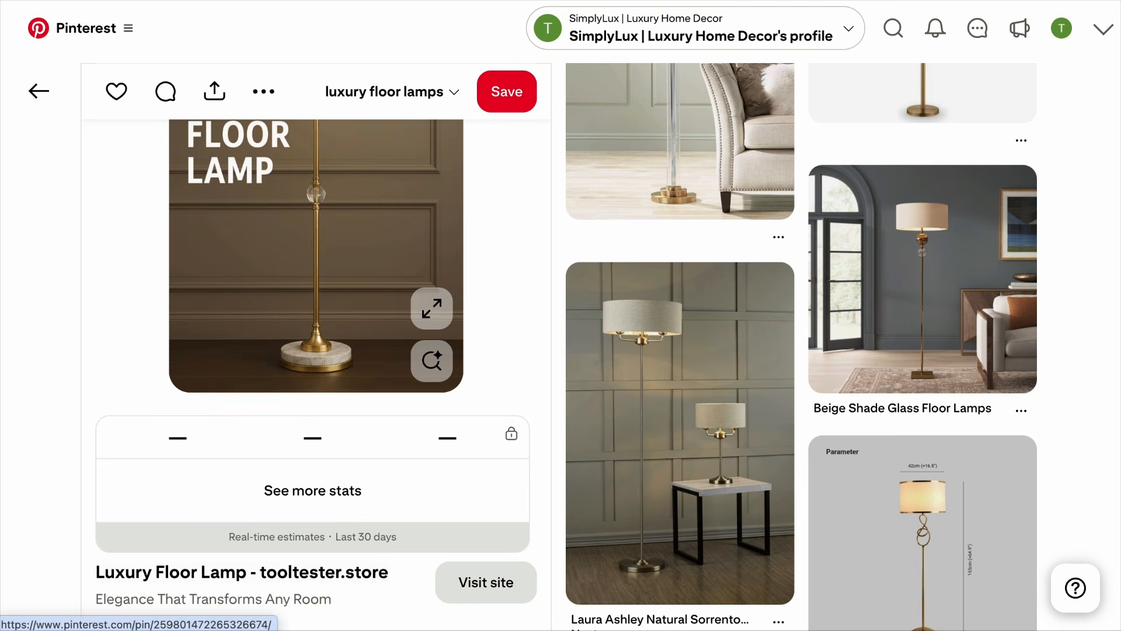
Visit the lifestylebrew.com article linked from the "Floor Lamp For Living Room" Pin and examine its images, text and ad placements.
click(671, 1)
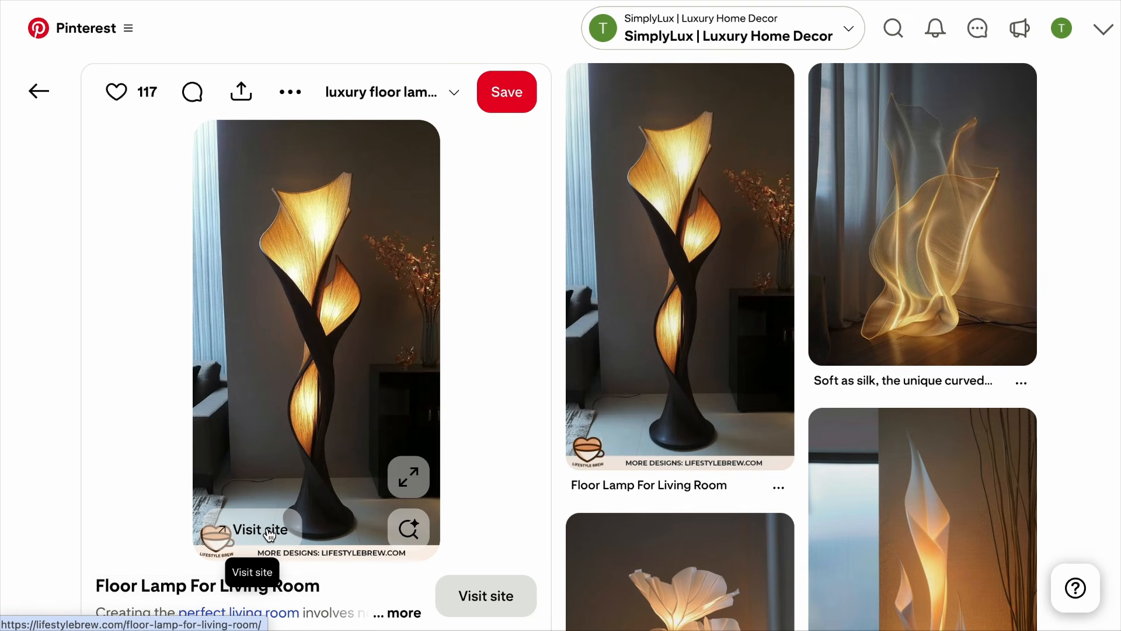
click(245, 529)
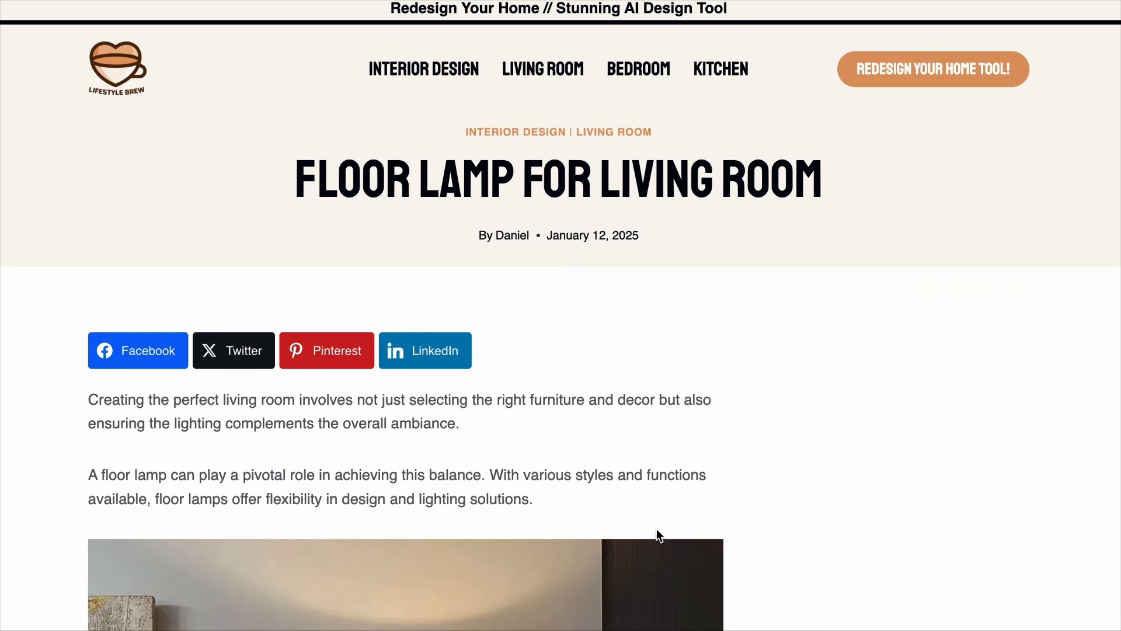
scroll(836, 466, down, 20)
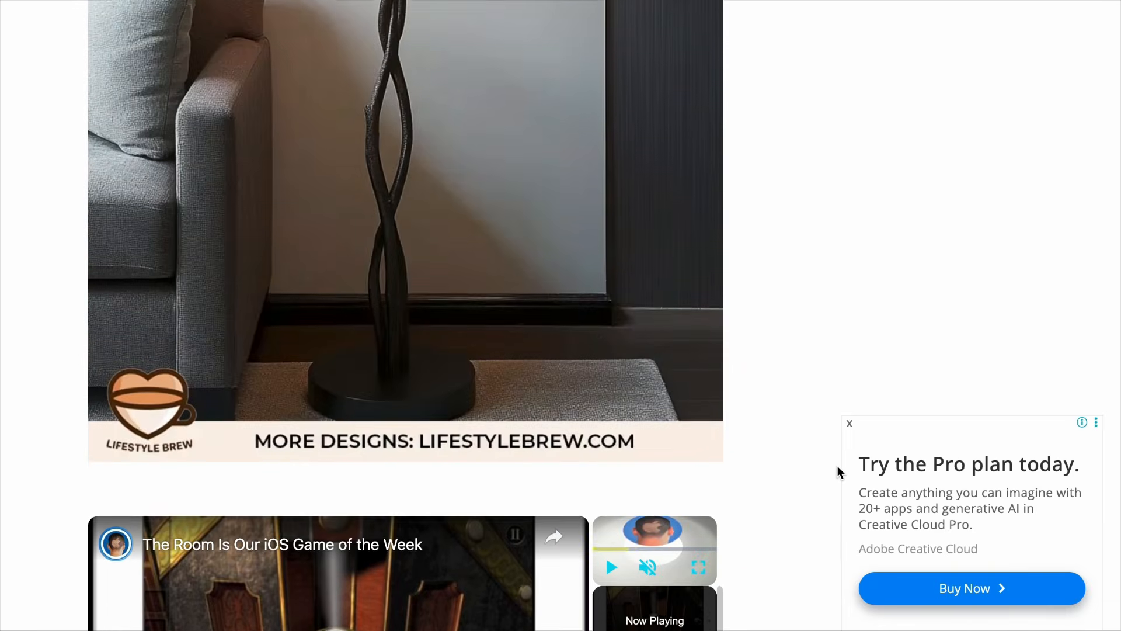
scroll(837, 464, up, 15)
scroll(837, 465, down, 10)
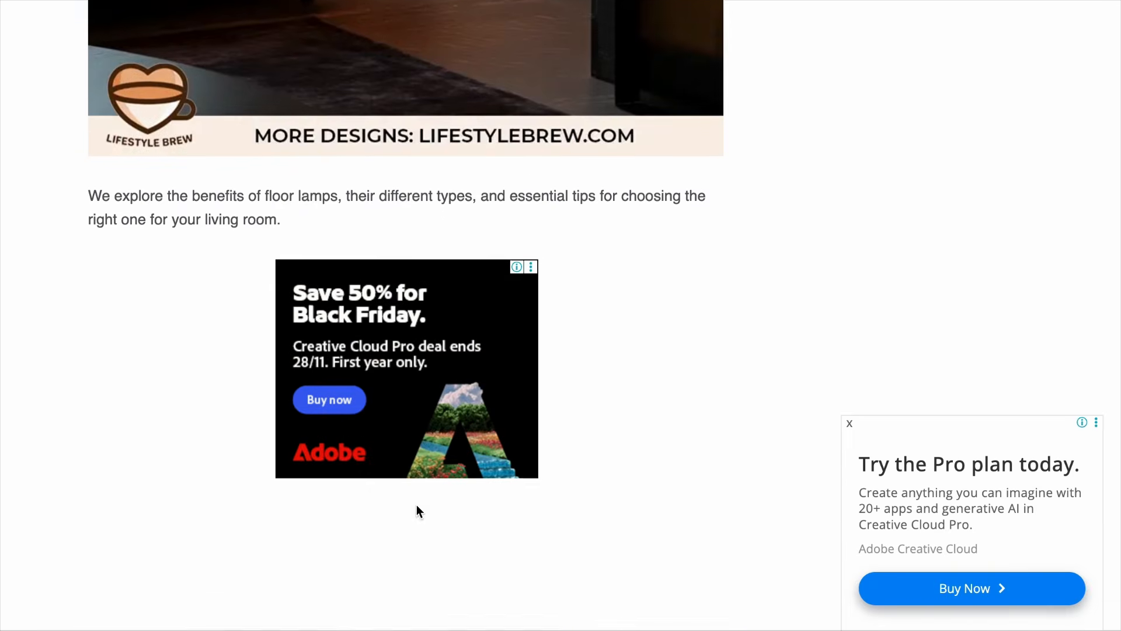
scroll(416, 505, down, 14)
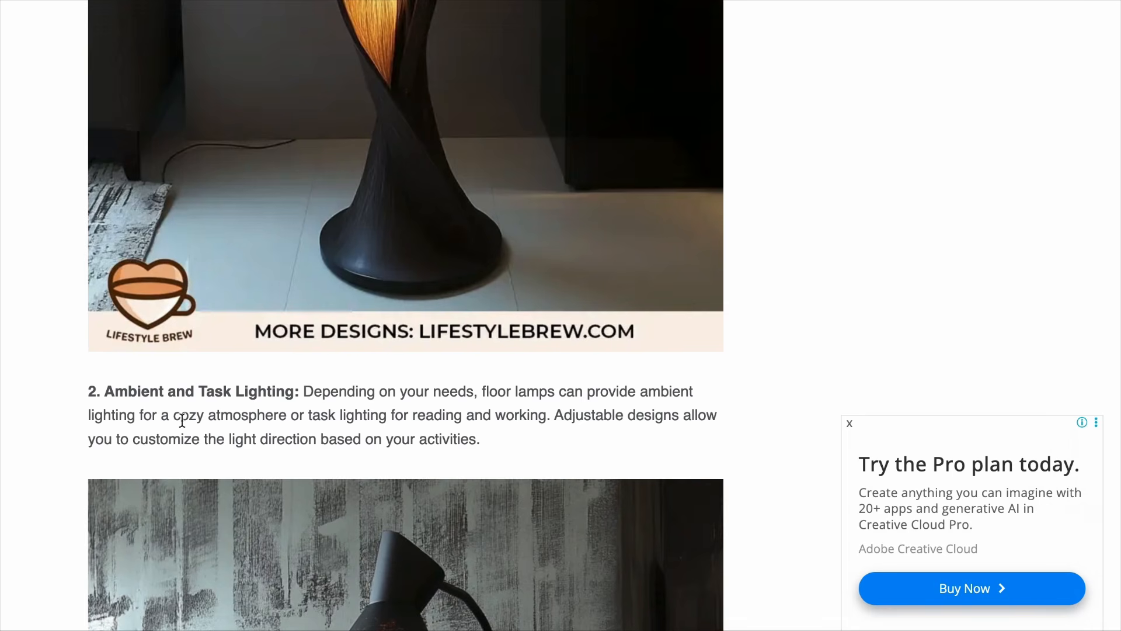
scroll(533, 428, down, 14)
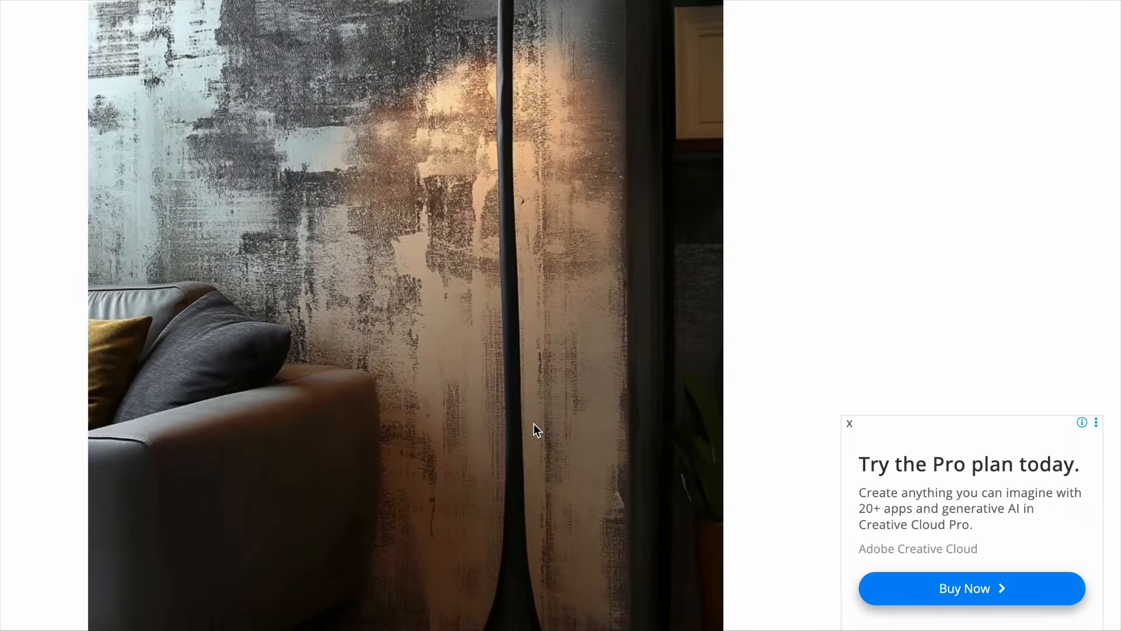
scroll(535, 425, down, 15)
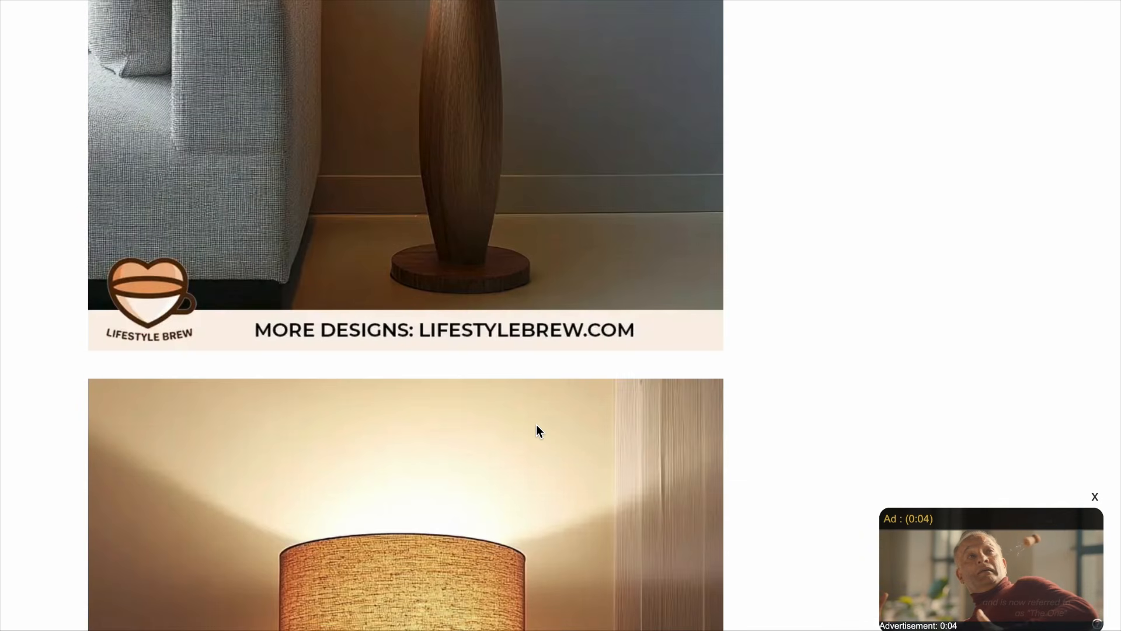
scroll(536, 425, down, 5)
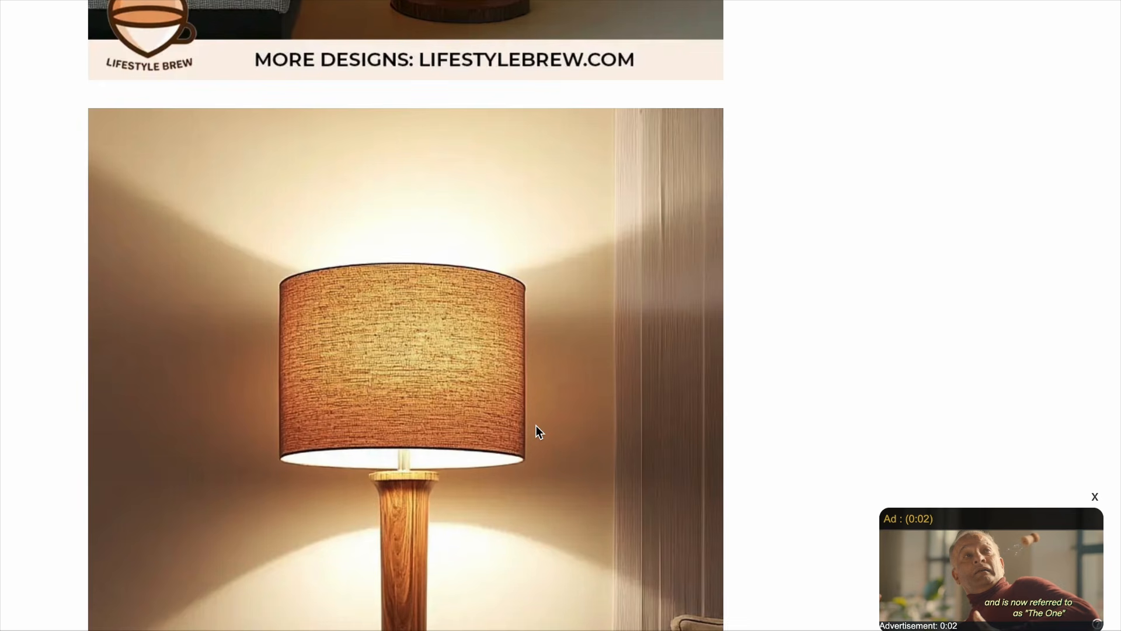